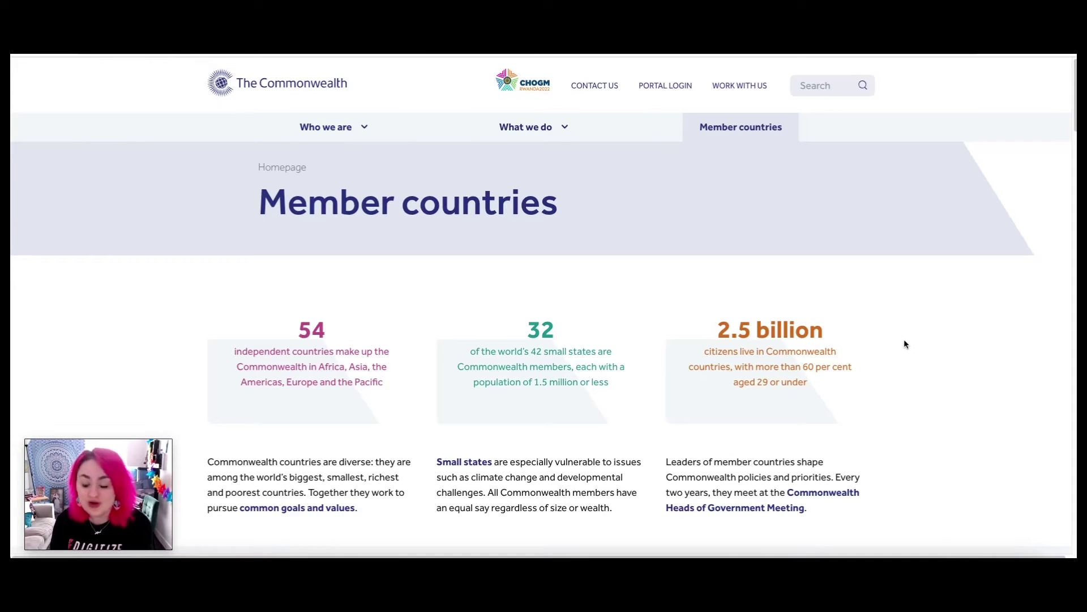
# Look through the Commonwealth member countries listed by region, from Africa to the Pacific.
pyautogui.scroll(-10, 905, 342)
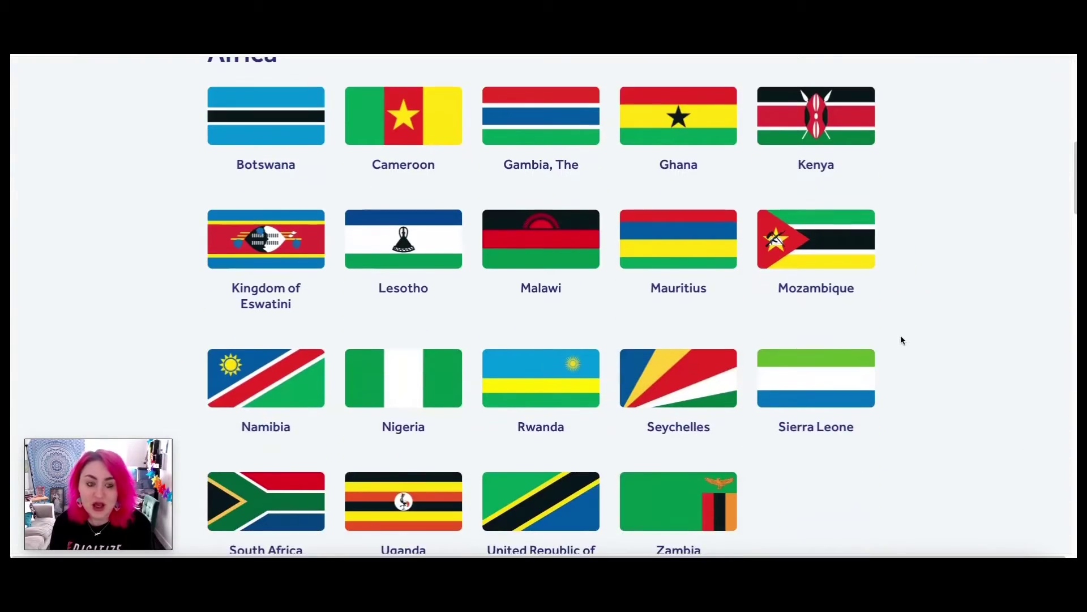
pyautogui.scroll(1, 903, 340)
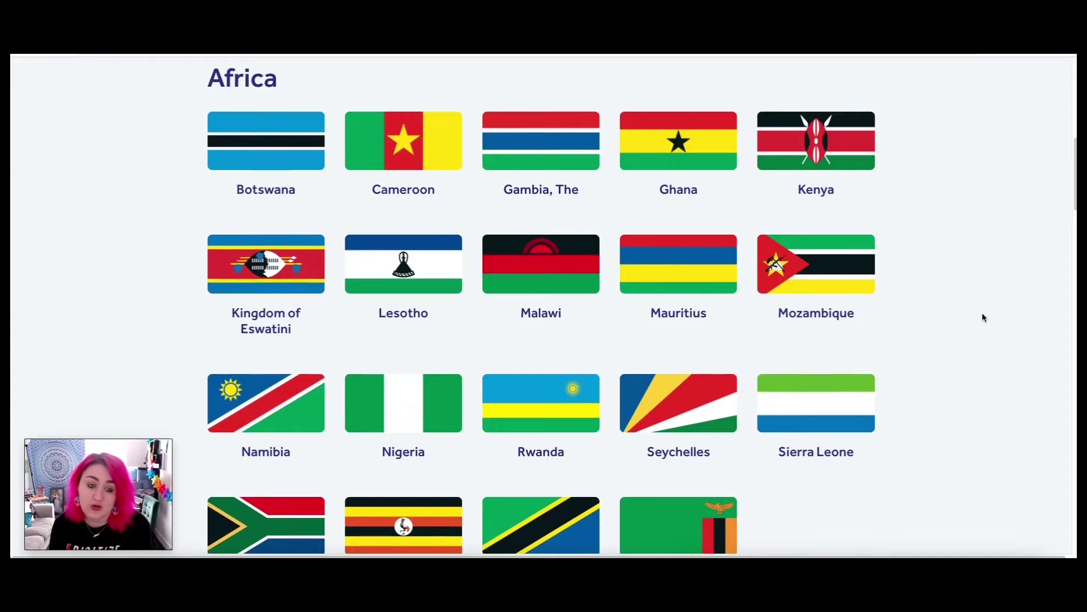
pyautogui.scroll(-2, 982, 313)
pyautogui.scroll(-15, 984, 317)
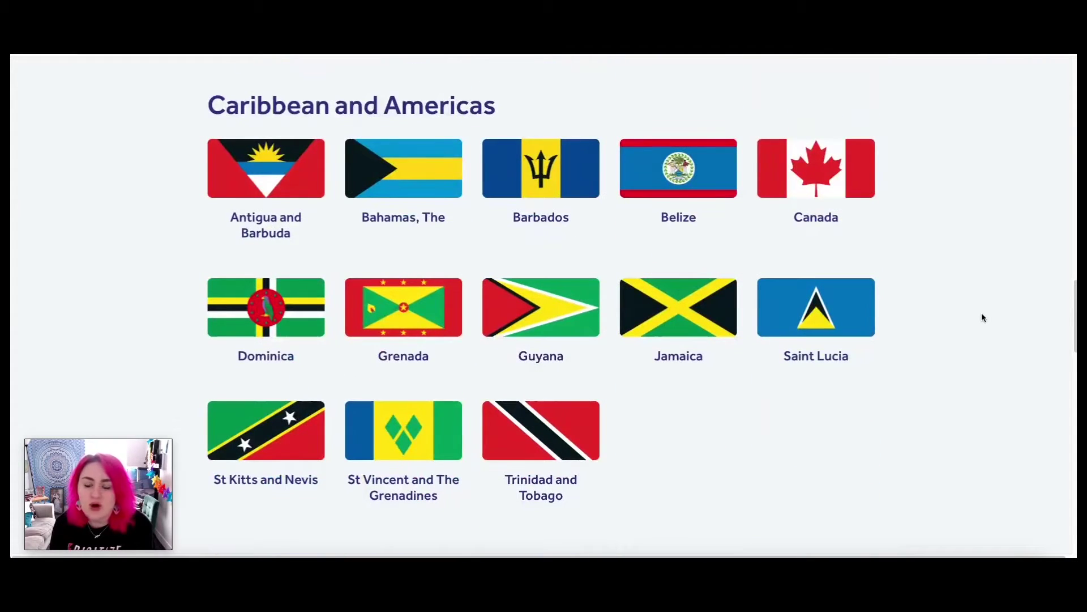
pyautogui.scroll(-5, 982, 318)
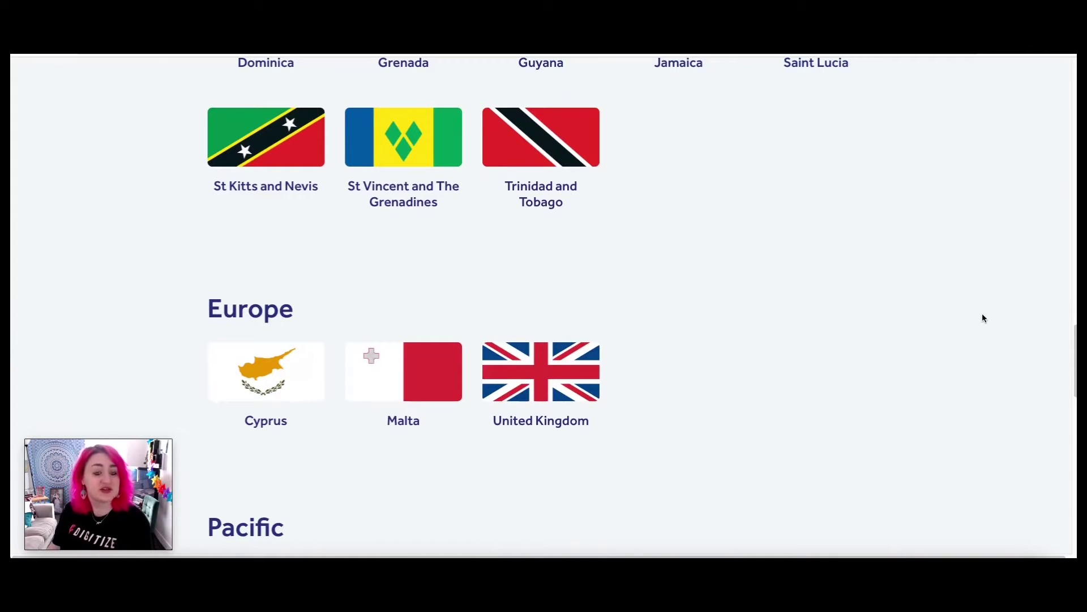
pyautogui.scroll(-6, 927, 353)
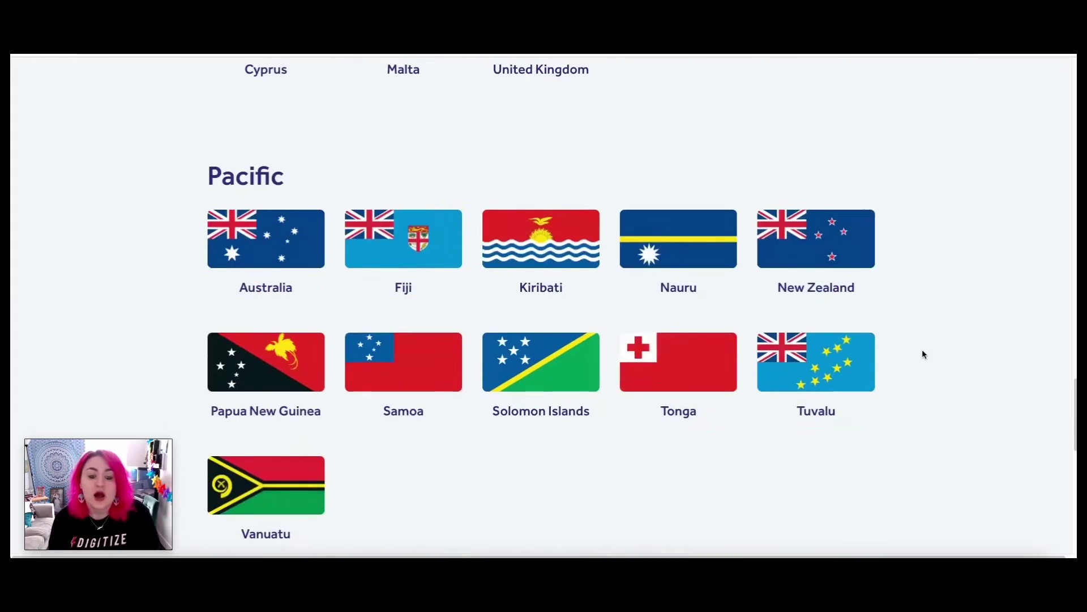
pyautogui.scroll(-1, 932, 356)
pyautogui.scroll(-3, 932, 357)
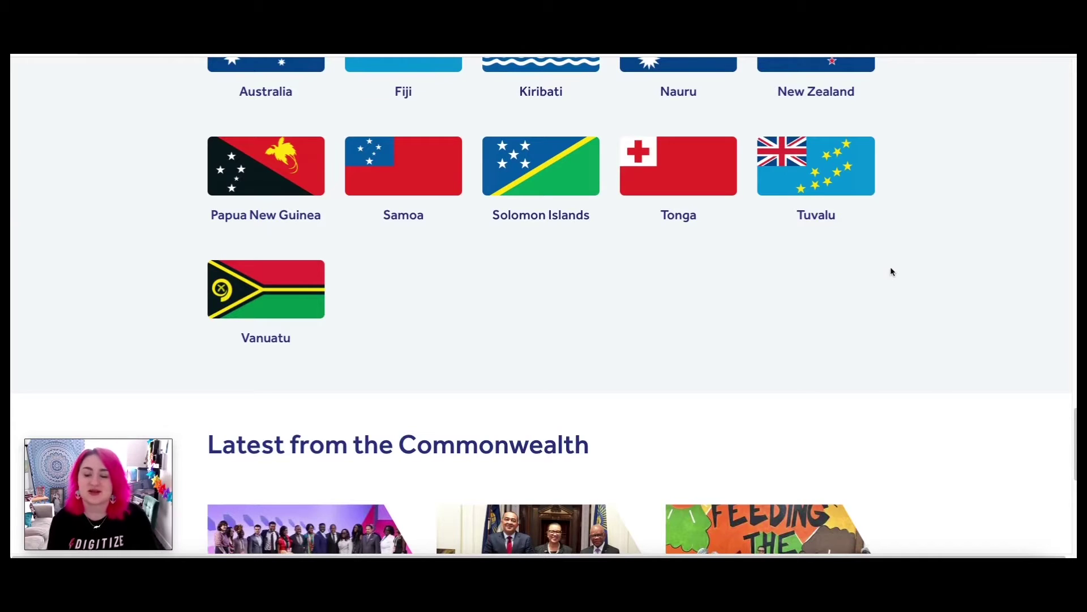
pyautogui.scroll(-1, 944, 369)
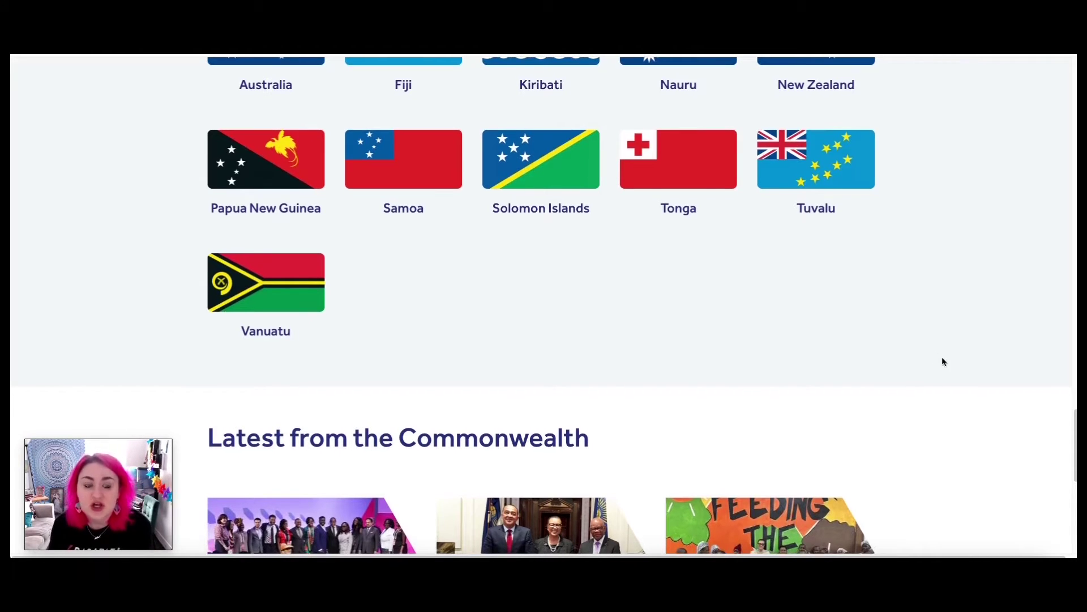
# Open the United Republic of Tanzania's page from the African members and read about the Secretariat's support for it.
pyautogui.scroll(10, 943, 355)
pyautogui.scroll(15, 943, 355)
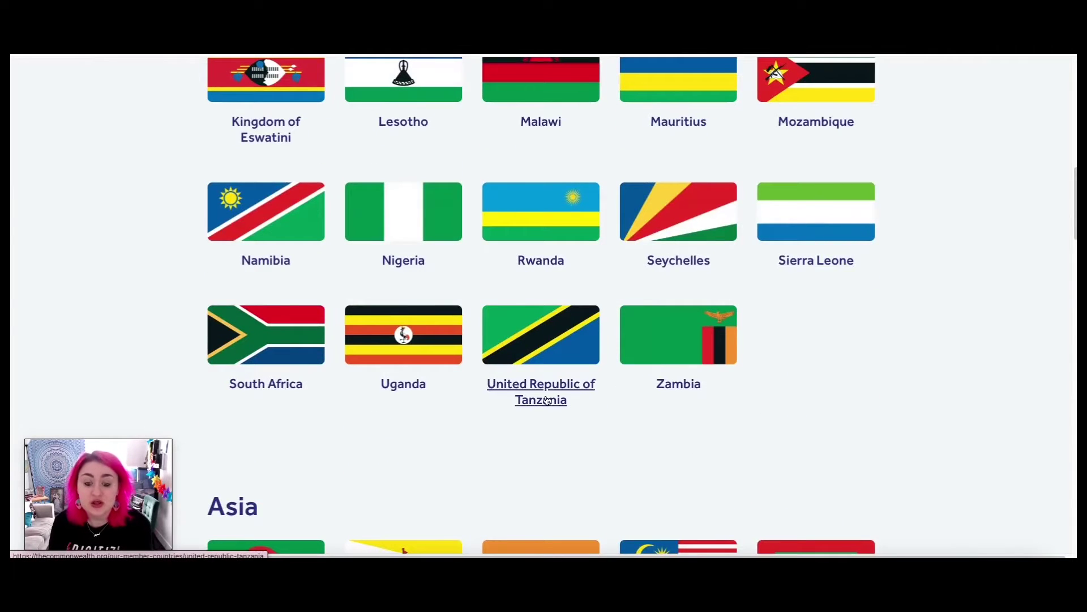
pyautogui.click(564, 399)
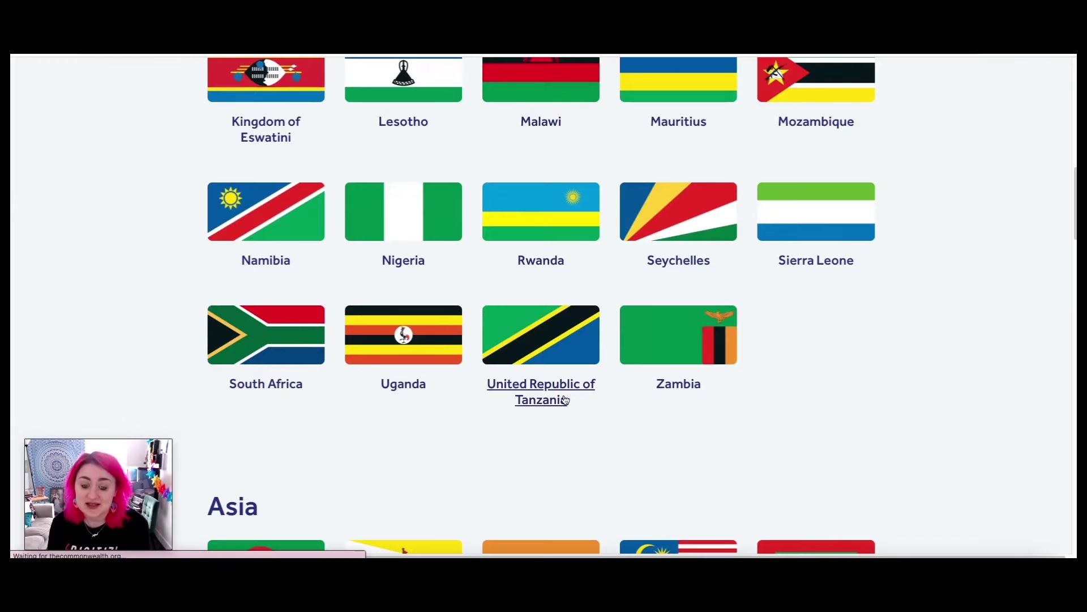
pyautogui.scroll(-5, 817, 372)
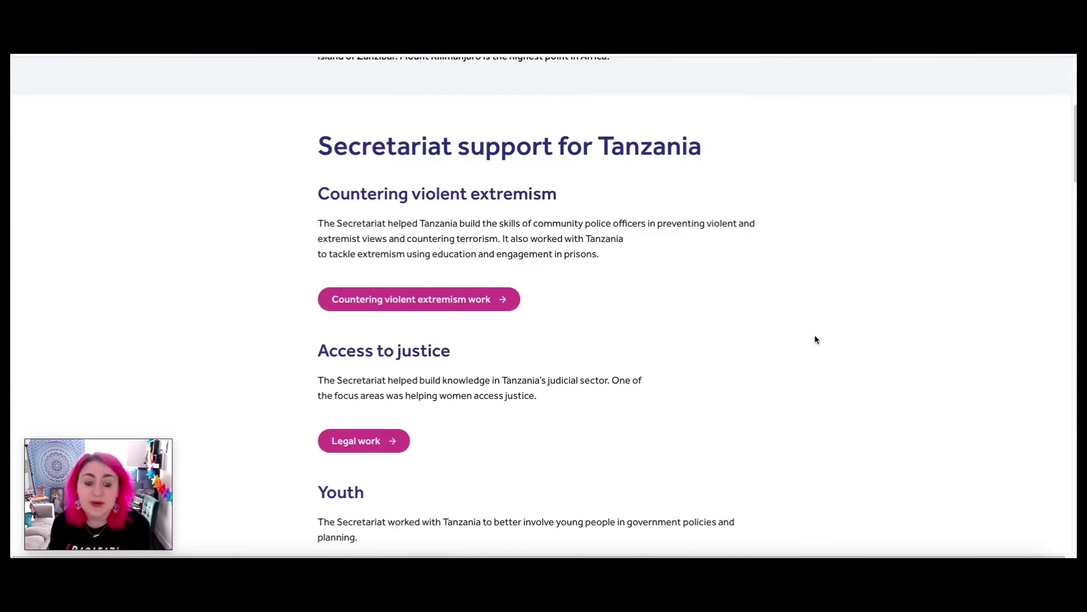
pyautogui.scroll(-3, 828, 339)
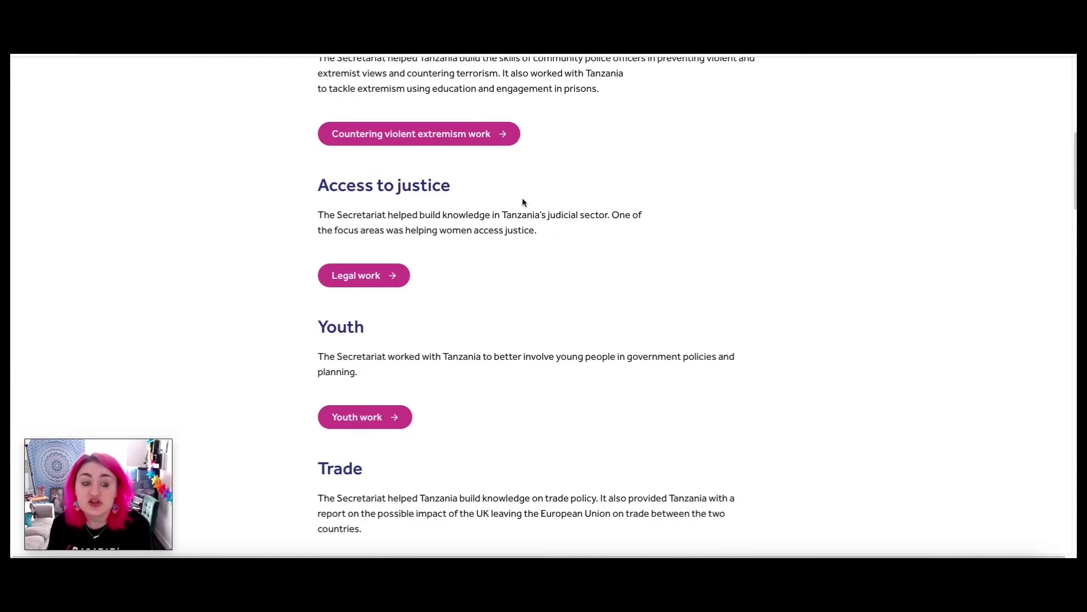
# Search Google in a new tab for "what language do they speak in tanzania".
pyautogui.hotkey('ctrl', 't')
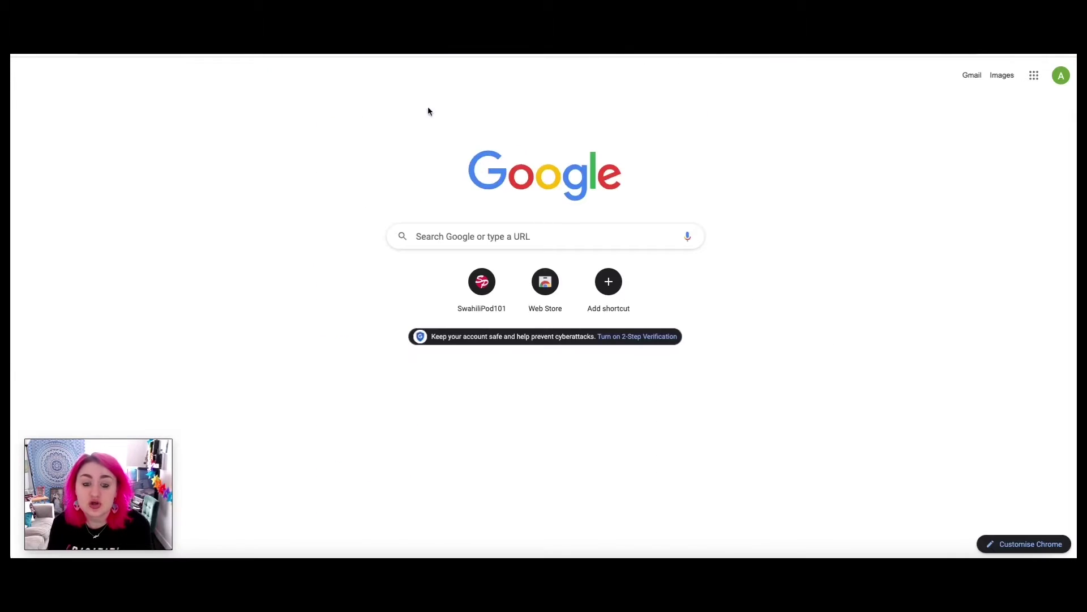
pyautogui.click(376, 53)
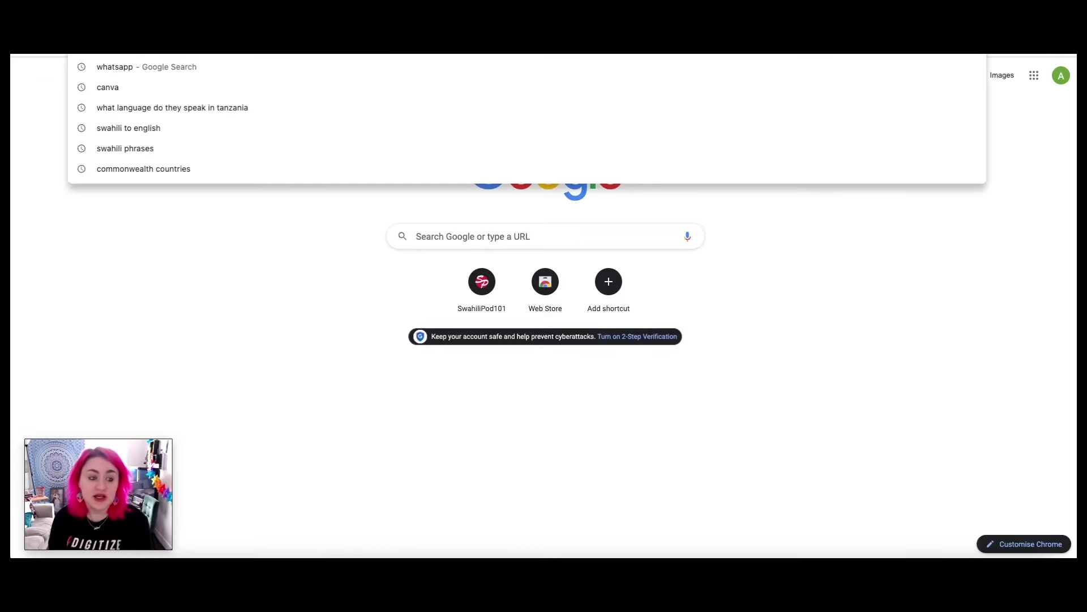
pyautogui.click(354, 103)
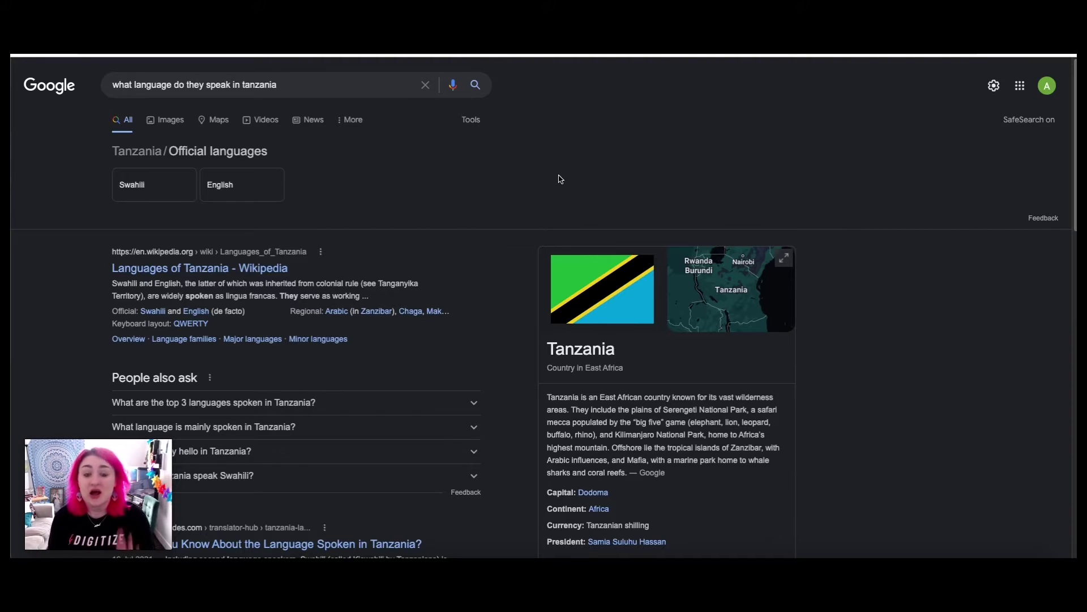
# Replace the Google query with "key phrases in swahili" and run the search.
pyautogui.click(426, 85)
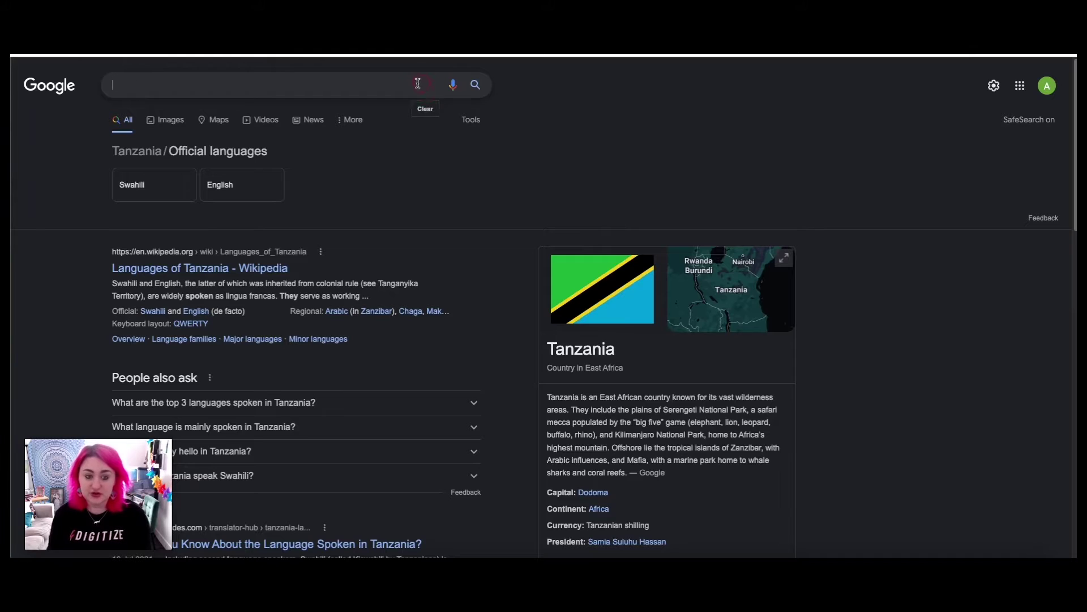
pyautogui.click(396, 85)
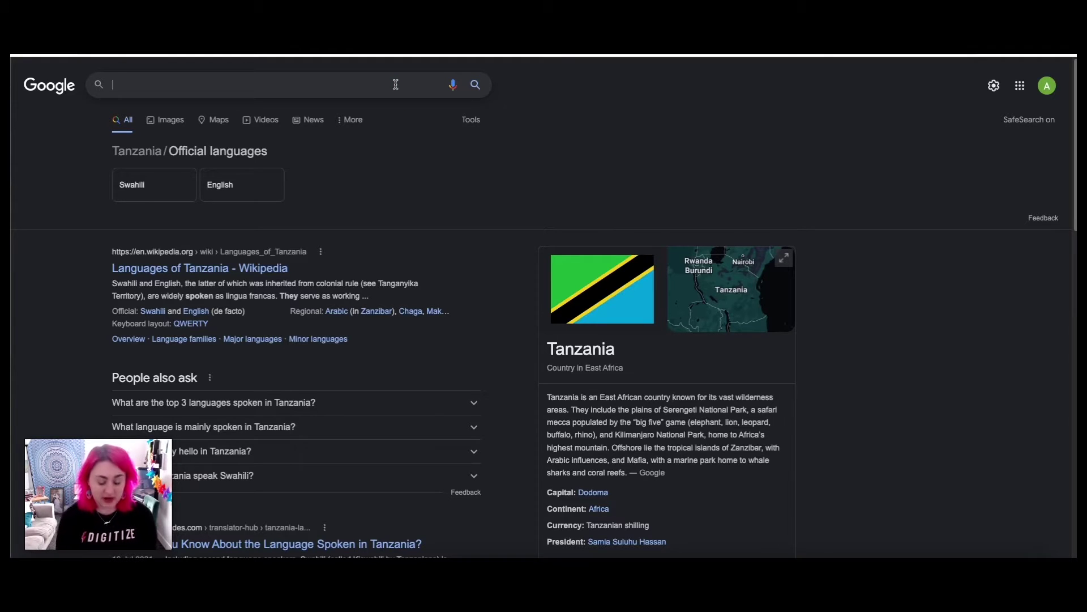
pyautogui.write('k')
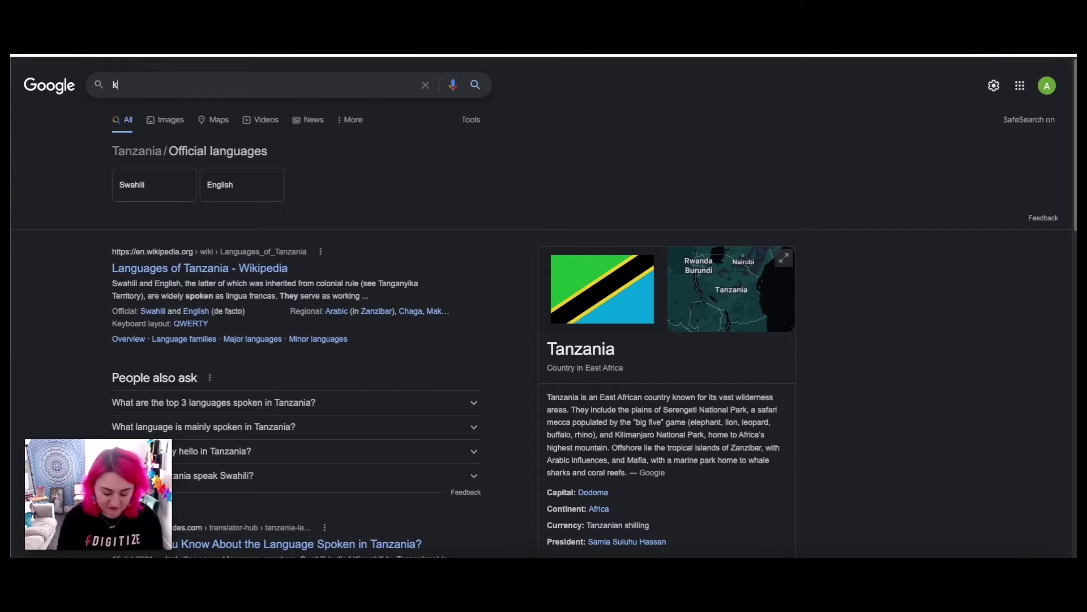
pyautogui.write('ey phrase')
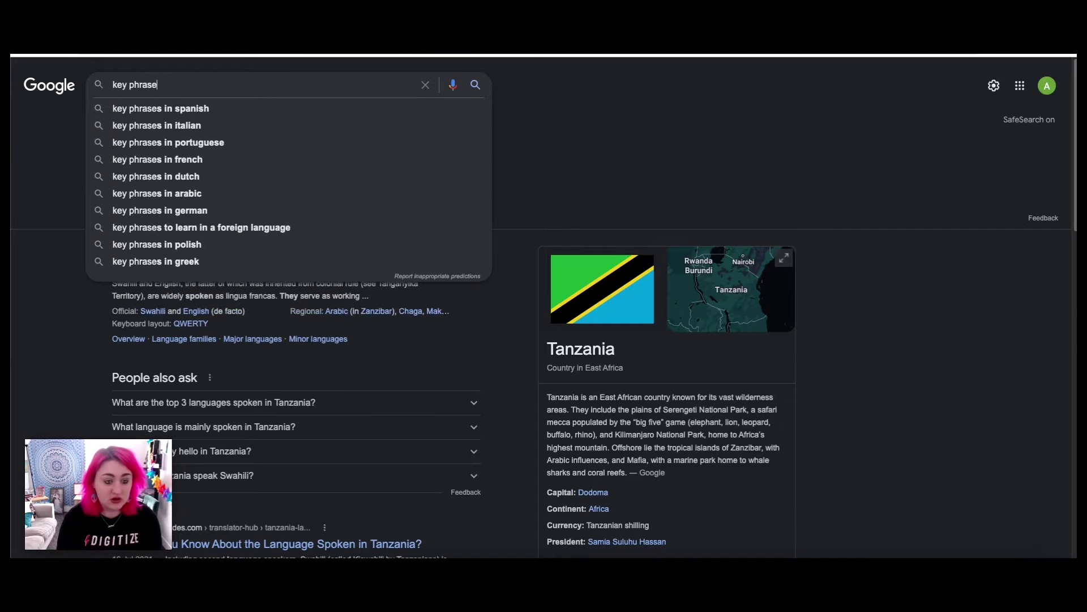
pyautogui.write('s in swahili')
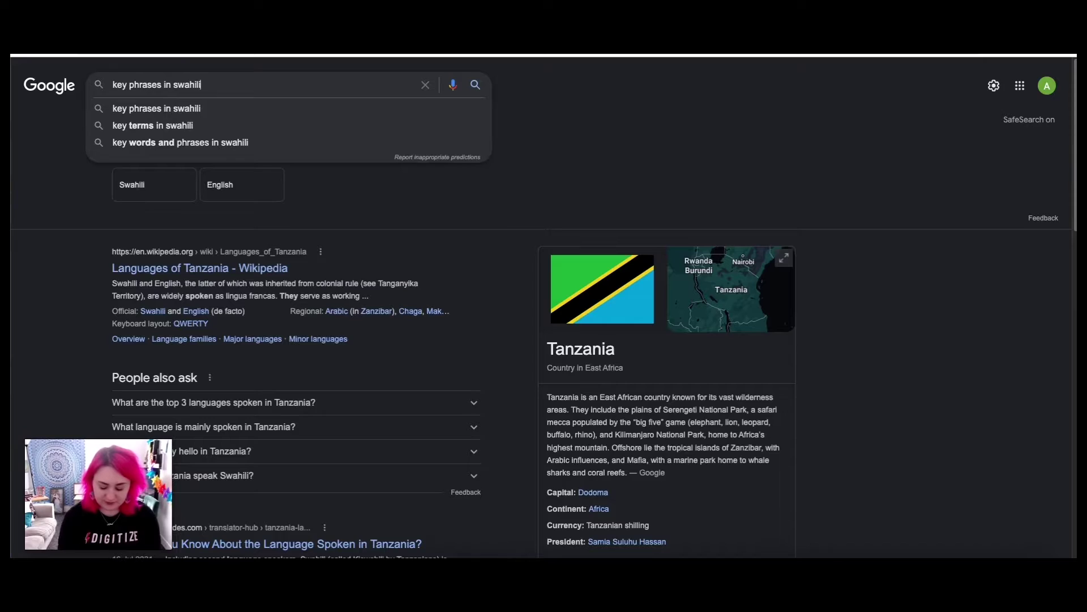
pyautogui.press('Return')
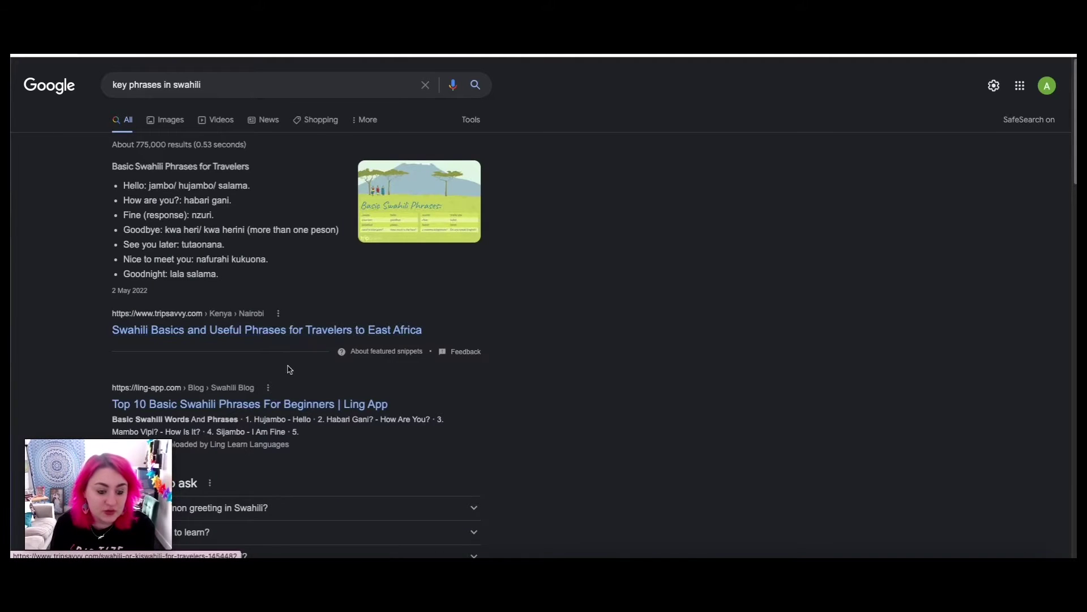
# Open TripSavvy's Swahili basics article, accept its cookies and read the basic phrases for travelers.
pyautogui.scroll(-1, 532, 369)
pyautogui.click(311, 325)
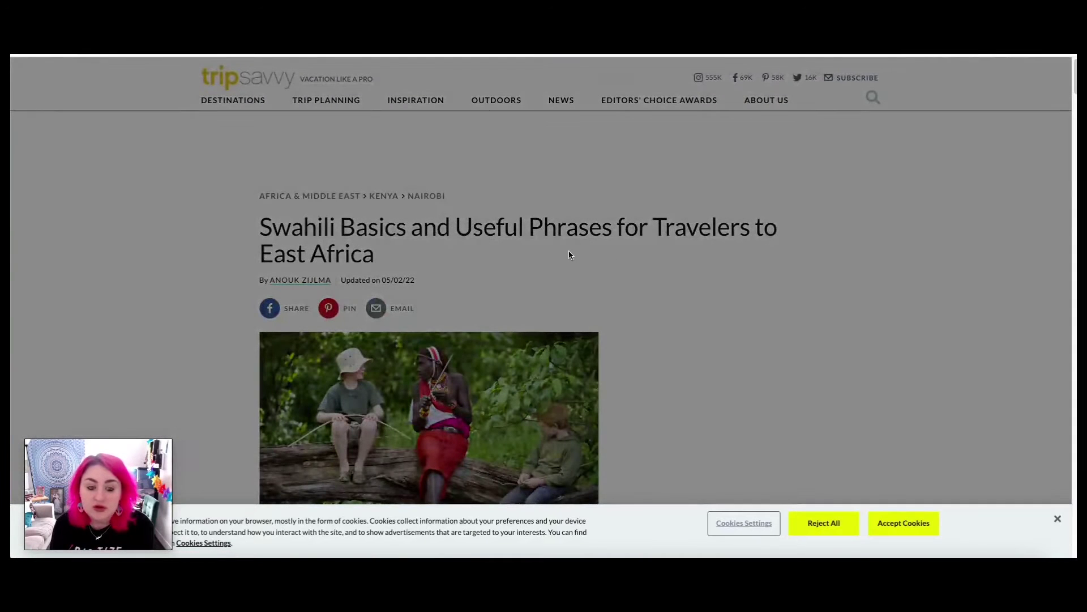
pyautogui.click(904, 523)
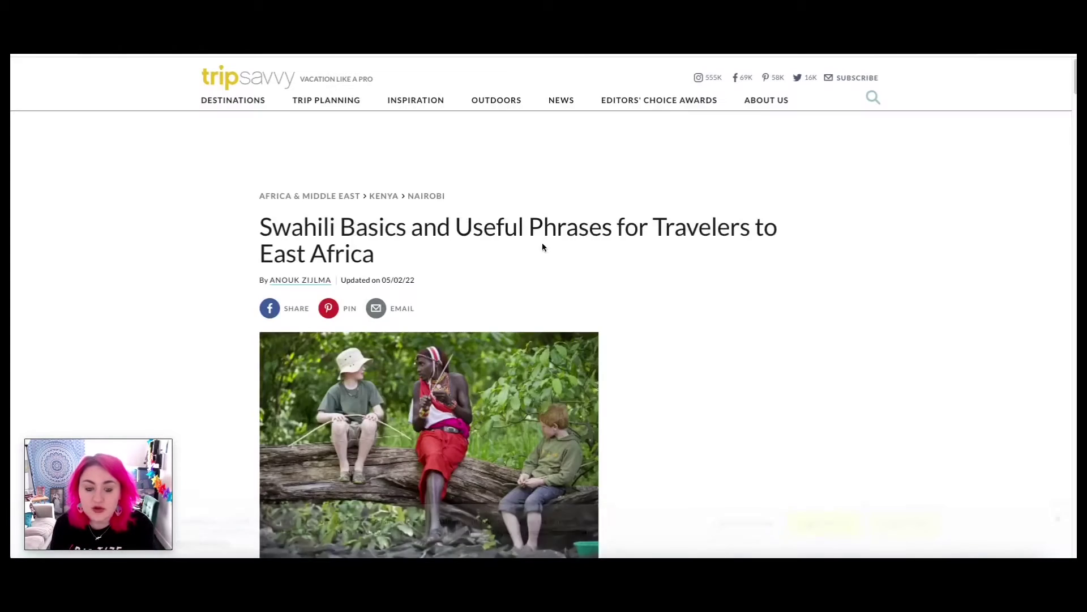
pyautogui.scroll(-6, 542, 242)
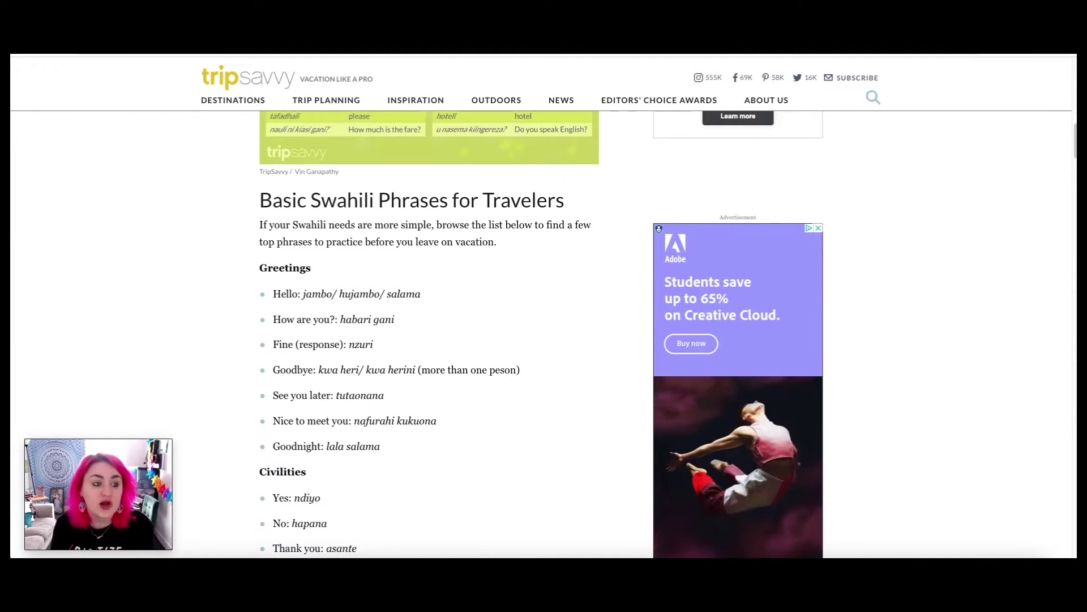
# Return to the search results and open the Swahili Key Phrase List on SwahiliPod101.
pyautogui.hotkey('alt', 'Left')
pyautogui.scroll(-6, 372, 406)
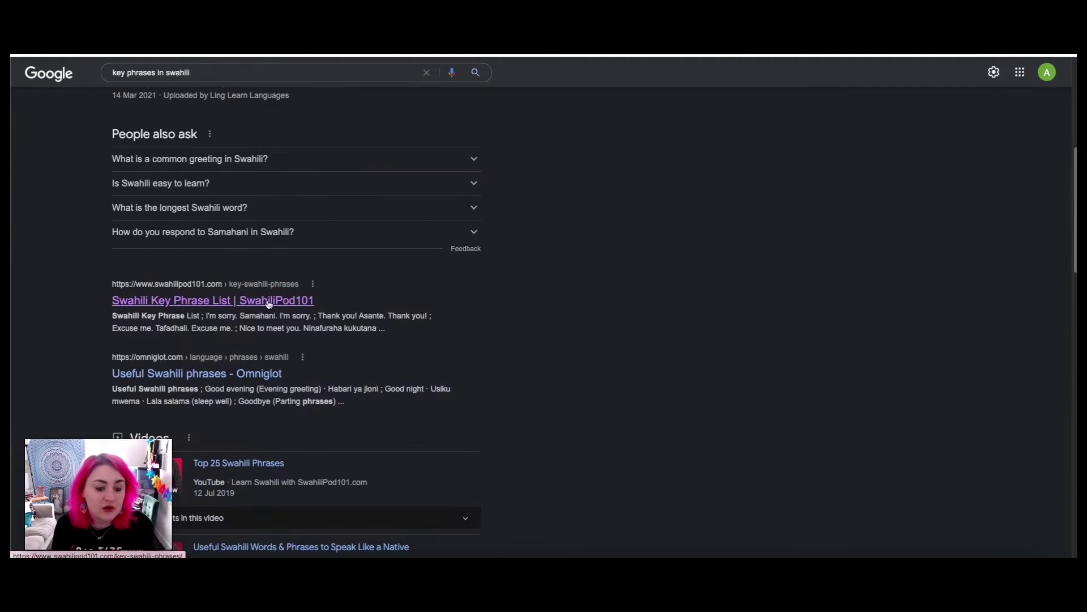
pyautogui.click(270, 300)
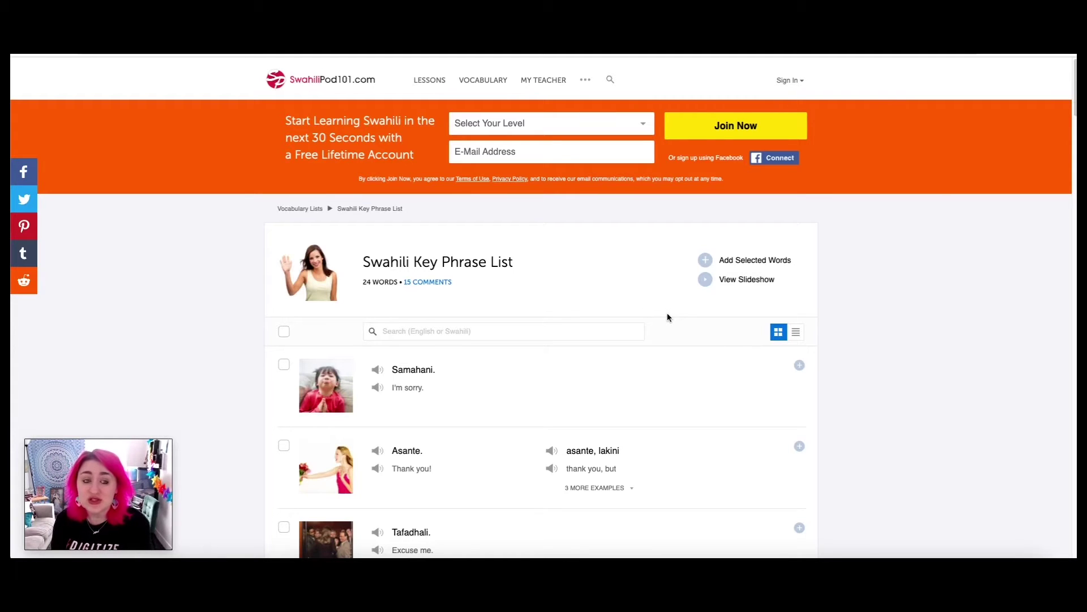
# Open Google Forms in a new tab and create a new form from the Blank Quiz template.
pyautogui.hotkey('ctrl', 't')
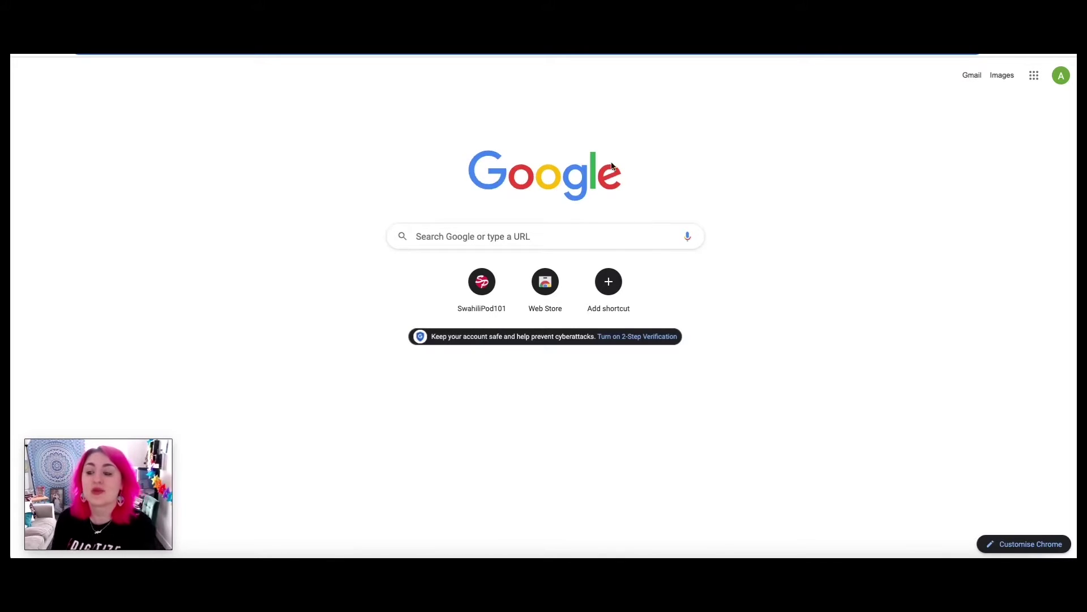
pyautogui.click(1035, 79)
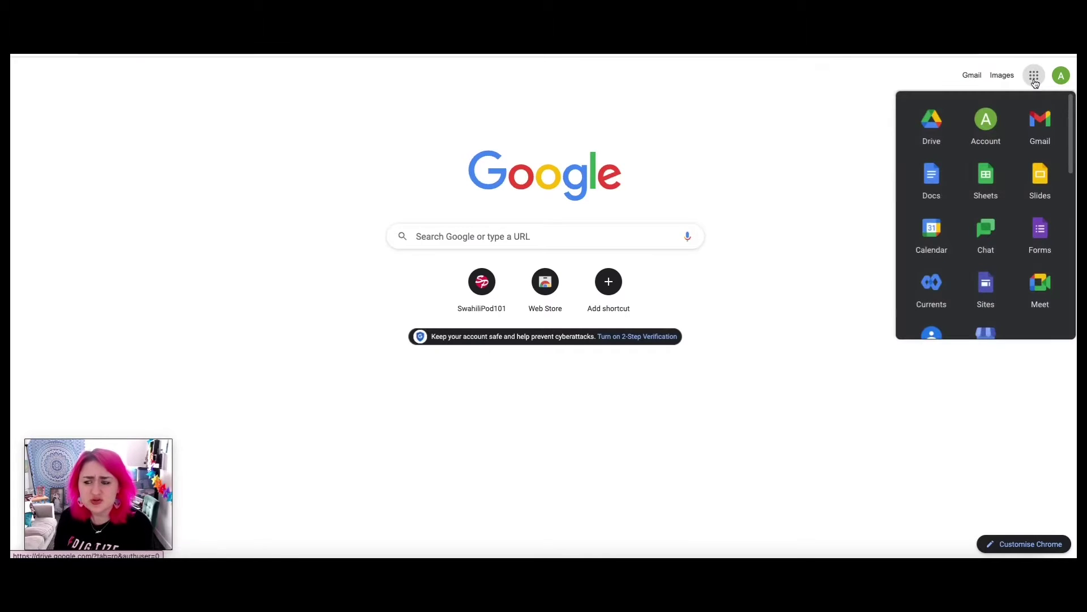
pyautogui.click(1052, 235)
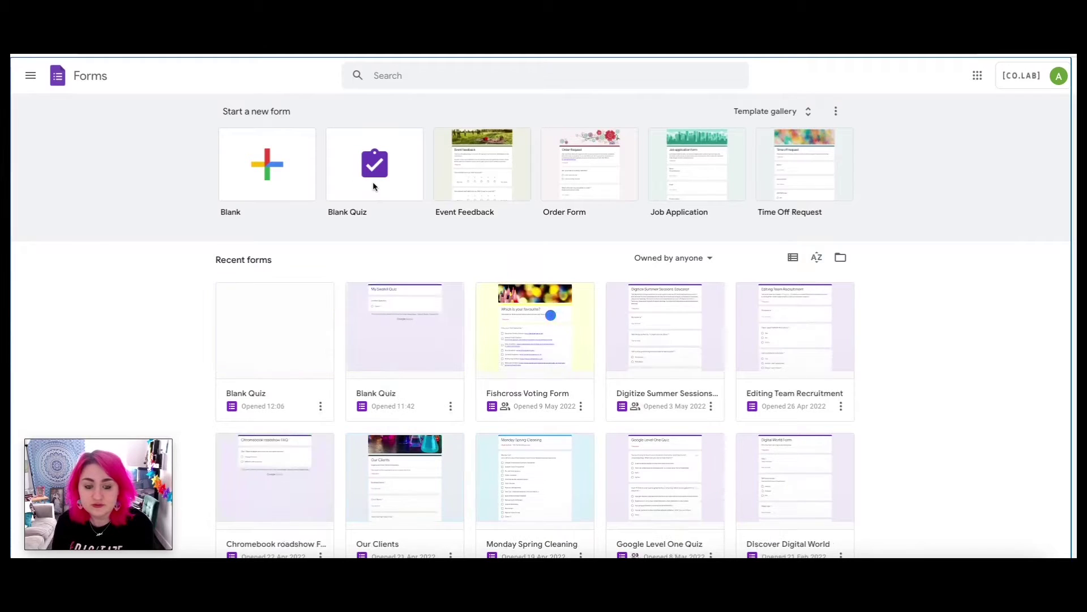
pyautogui.click(373, 186)
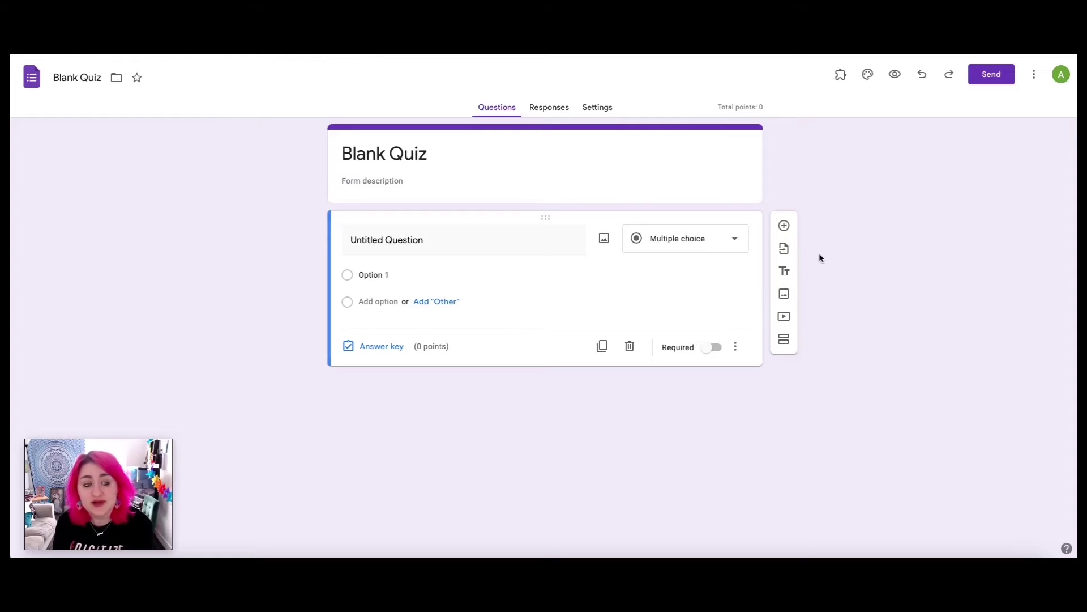
# Change the quiz title to "My Swahili Quiz".
pyautogui.click(436, 154)
pyautogui.tripleClick(435, 152)
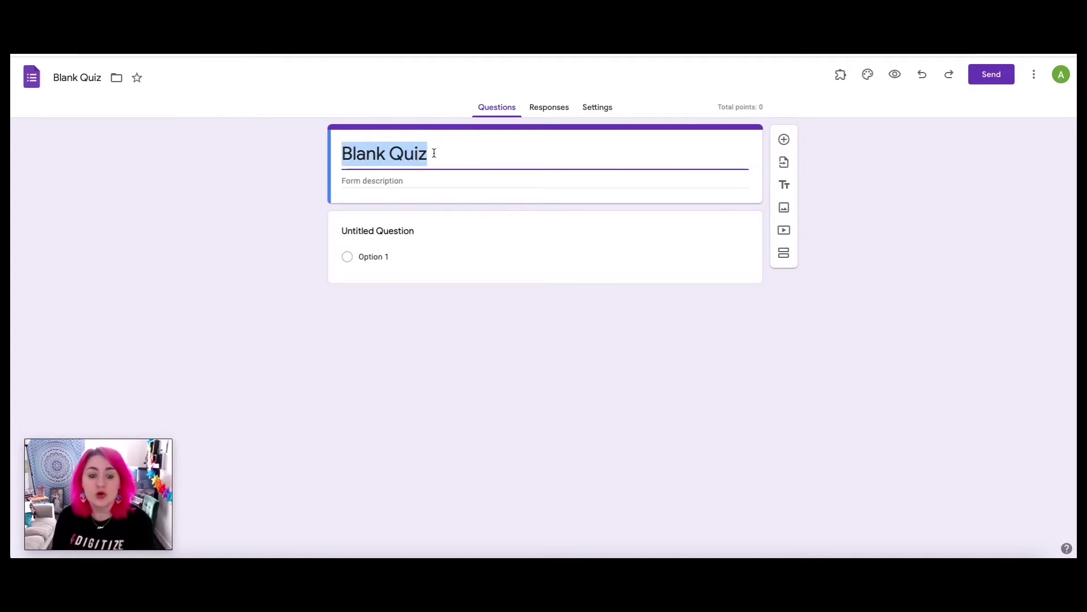
pyautogui.write('My ')
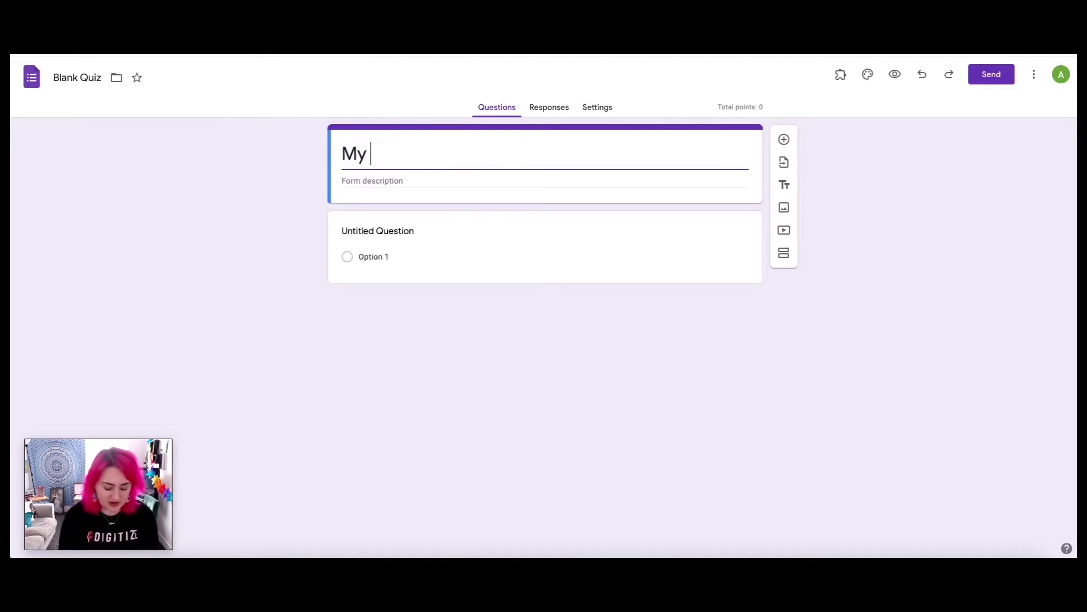
pyautogui.write('Swahili QUiz')
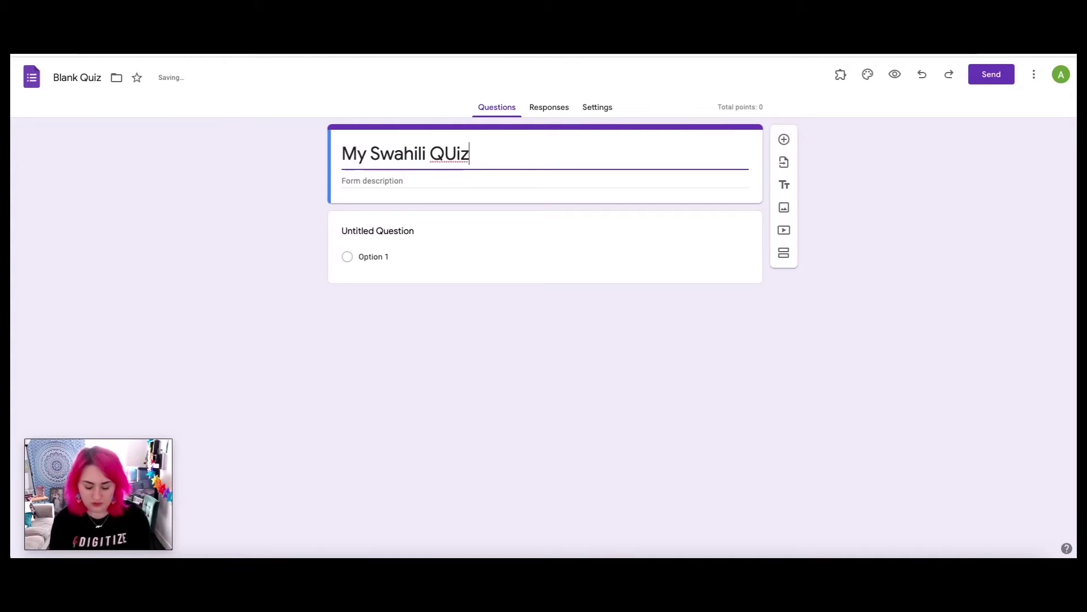
pyautogui.press('BackSpace')
pyautogui.press('BackSpace')
pyautogui.press('BackSpace')
pyautogui.write('uiz')
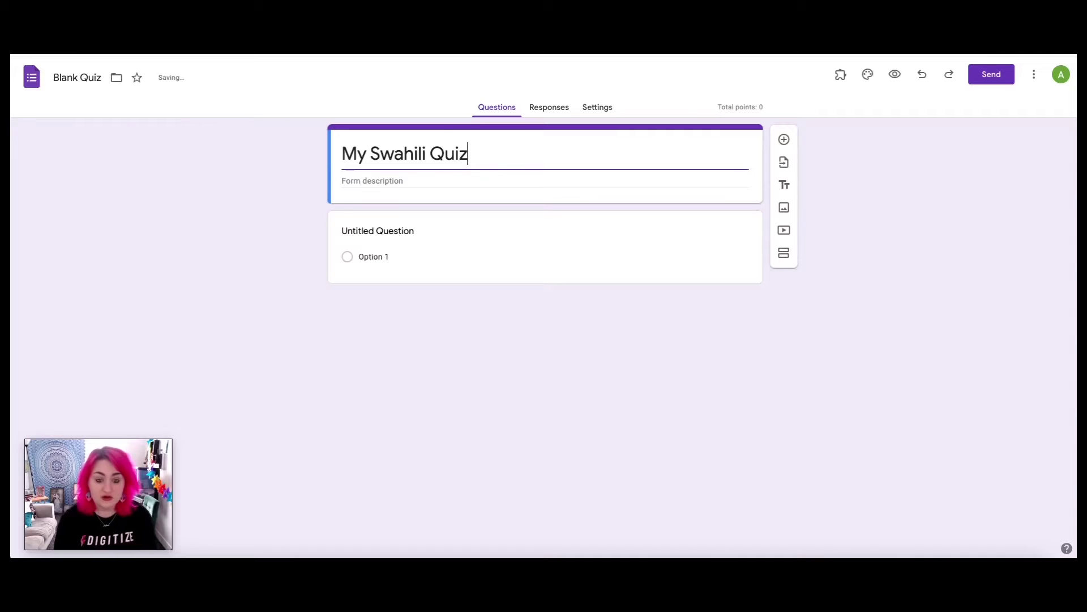
# Enter "This is my quiz, see if you can get them all right!" as the form description.
pyautogui.click(488, 181)
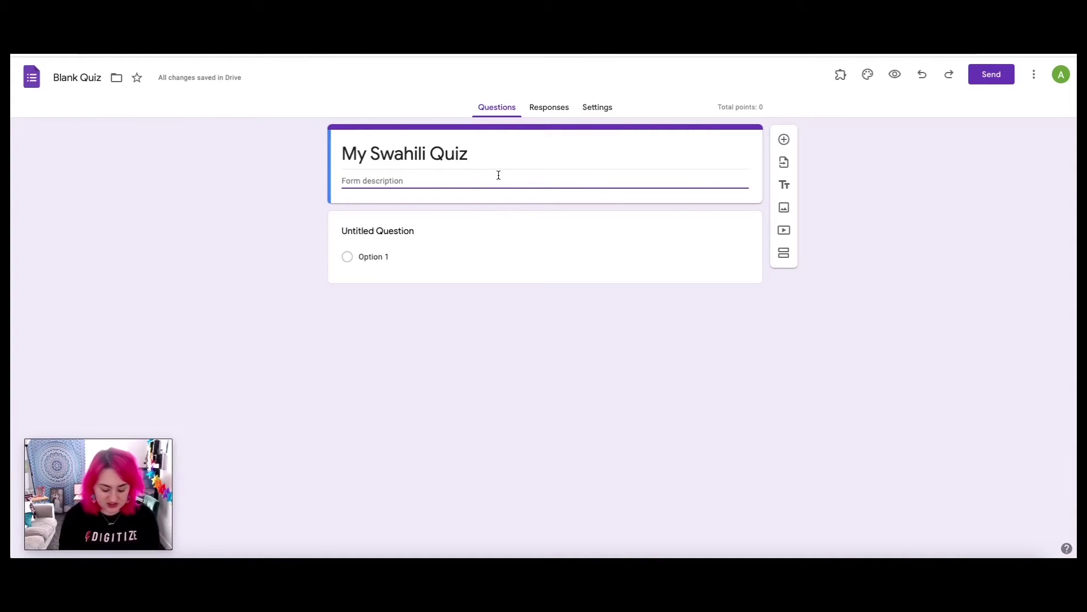
pyautogui.write('This is my quiz, see if')
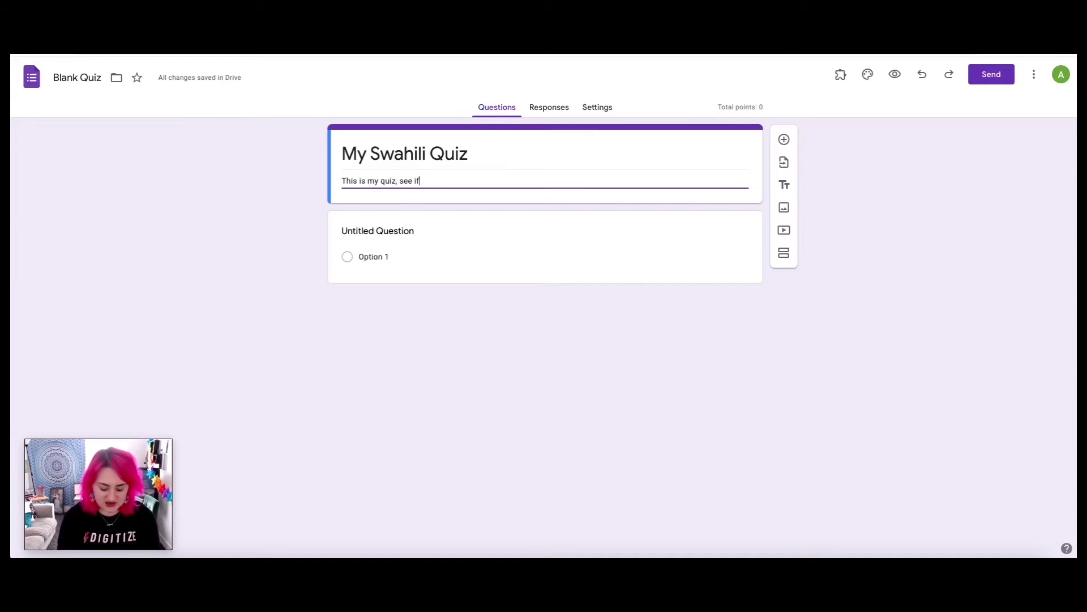
pyautogui.write(' you can ')
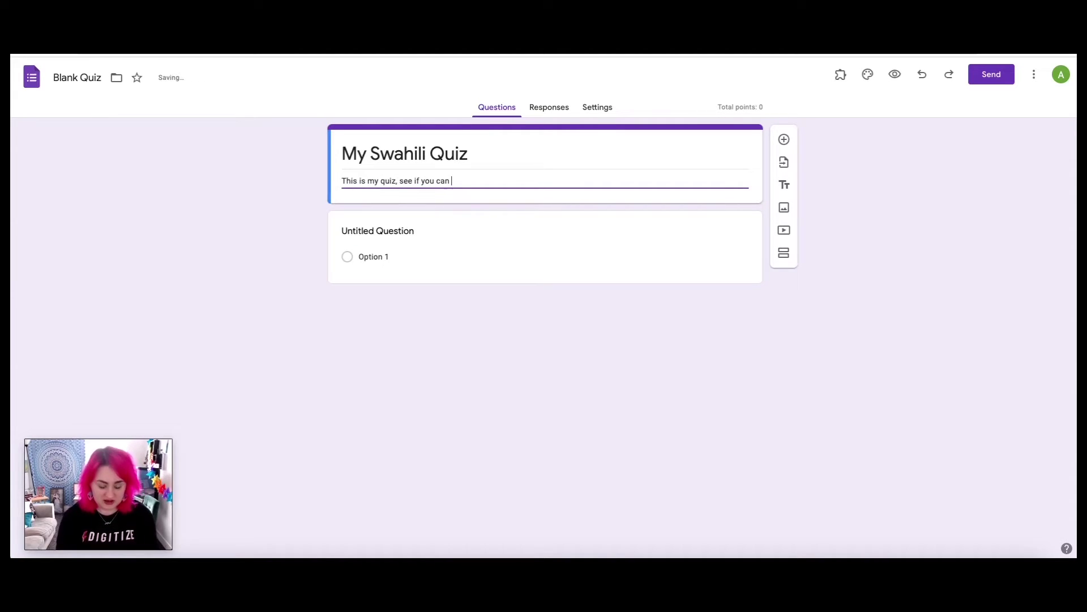
pyautogui.write('get t')
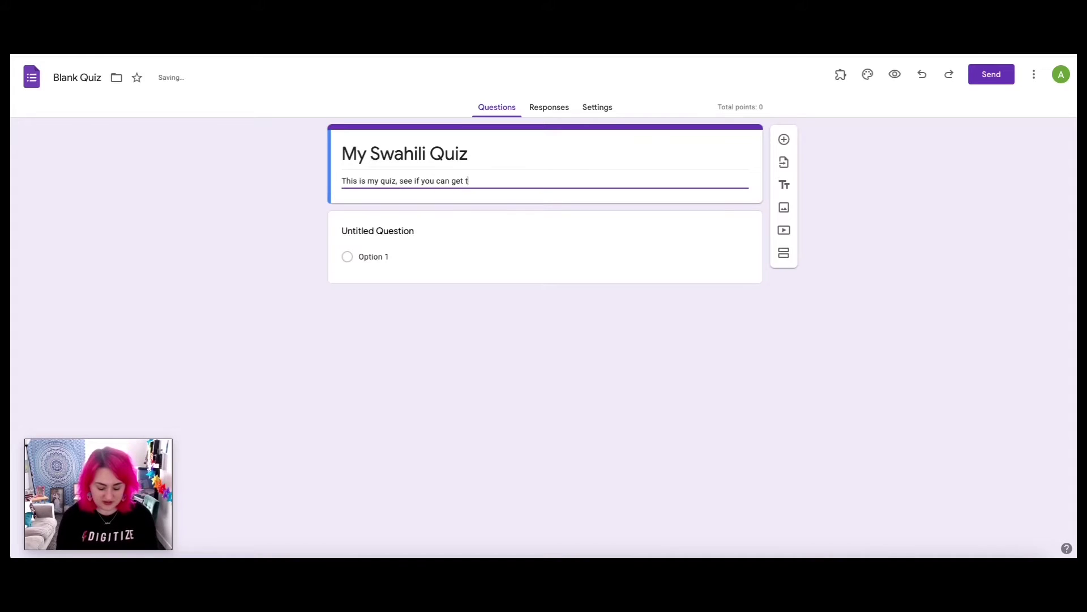
pyautogui.write('hem all right!')
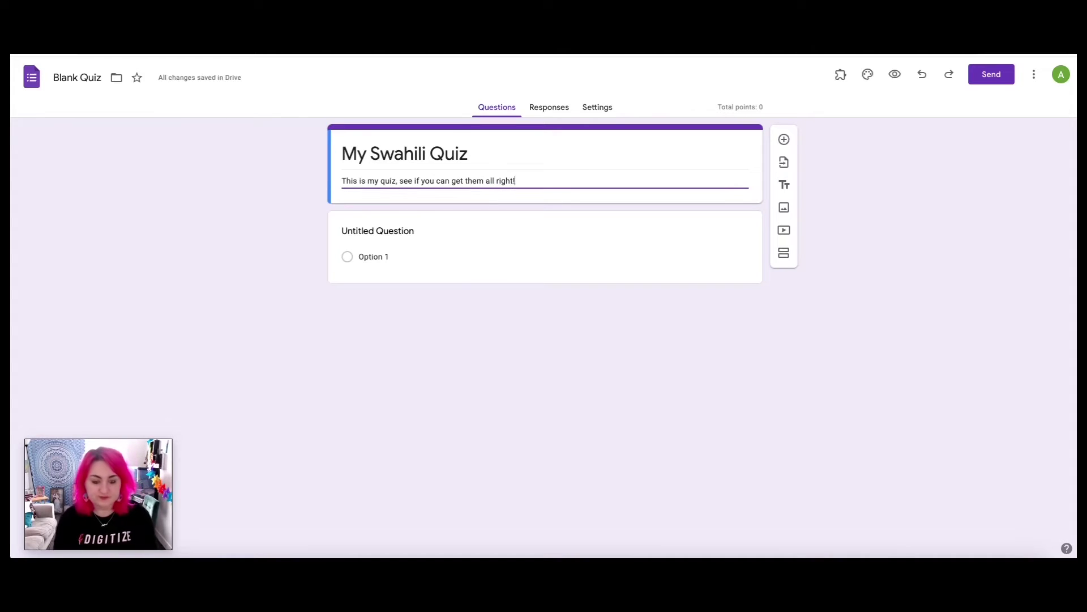
pyautogui.click(929, 268)
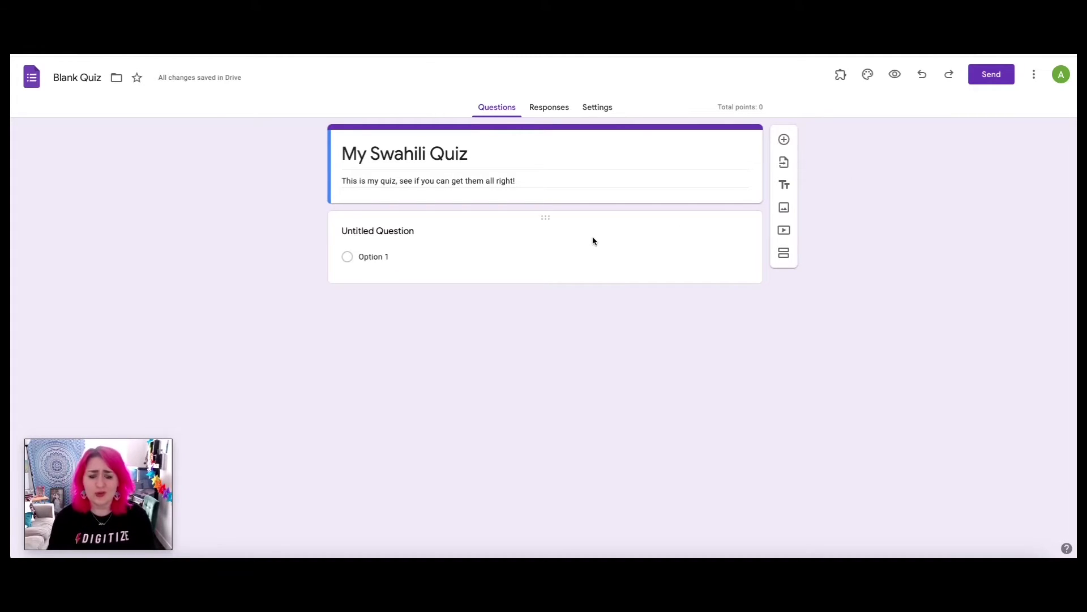
# Open the untitled question for editing and look through the available question types, keeping multiple choice.
pyautogui.click(610, 220)
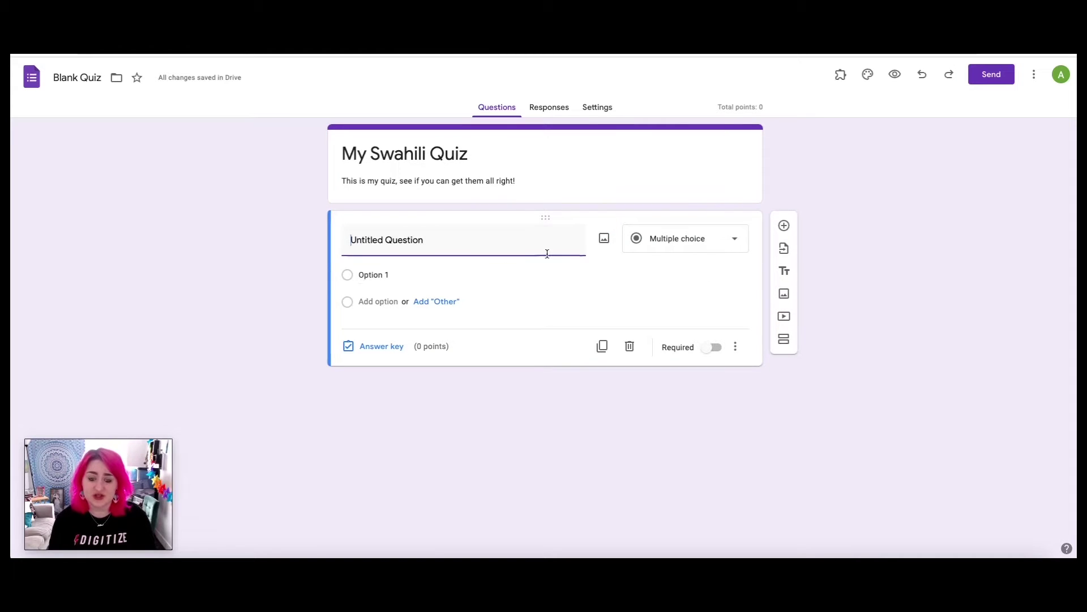
pyautogui.click(704, 248)
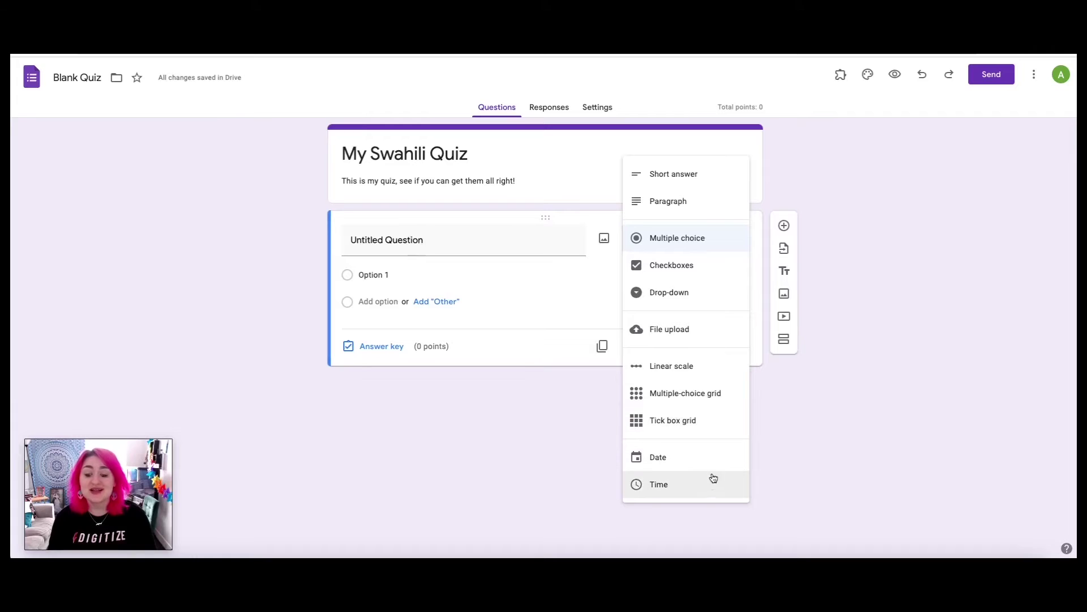
pyautogui.click(801, 439)
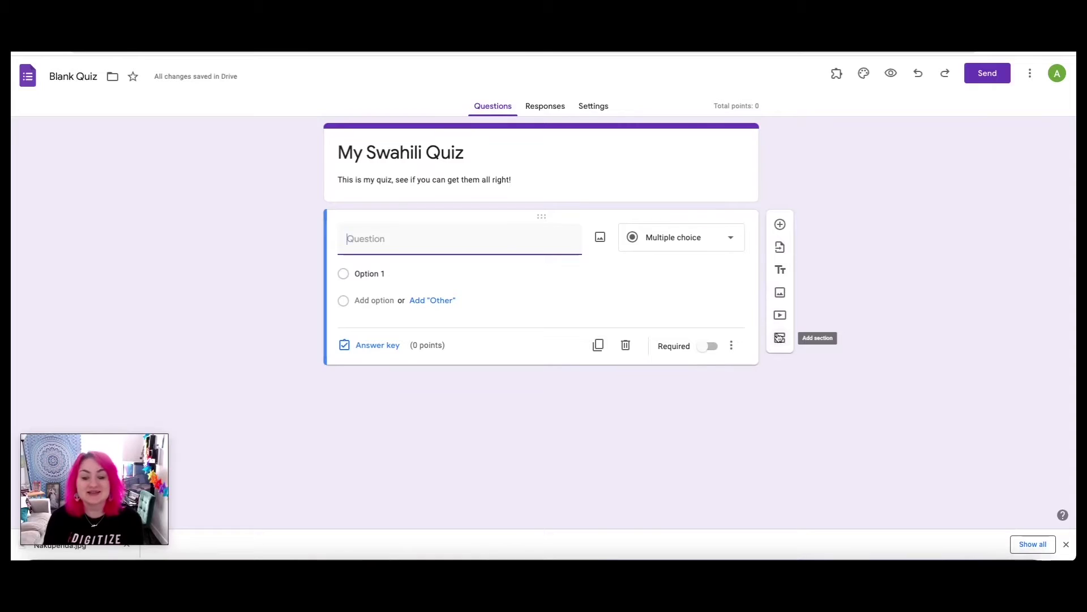
# Switch to the SwahiliPod101 phrase list and copy the phrase "Lala salama".
pyautogui.click(492, 243)
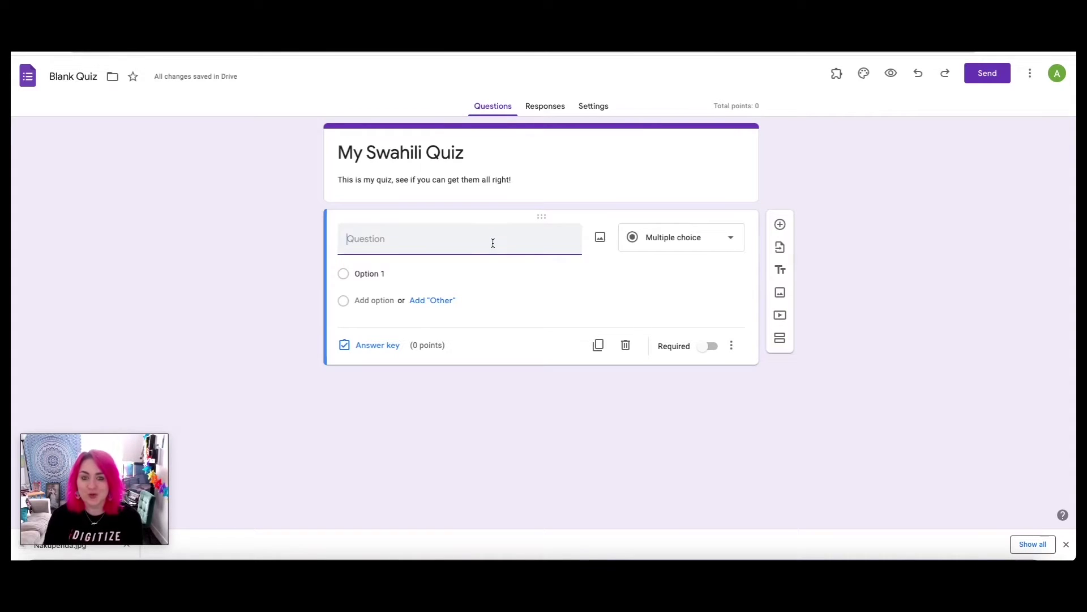
pyautogui.click(386, 23)
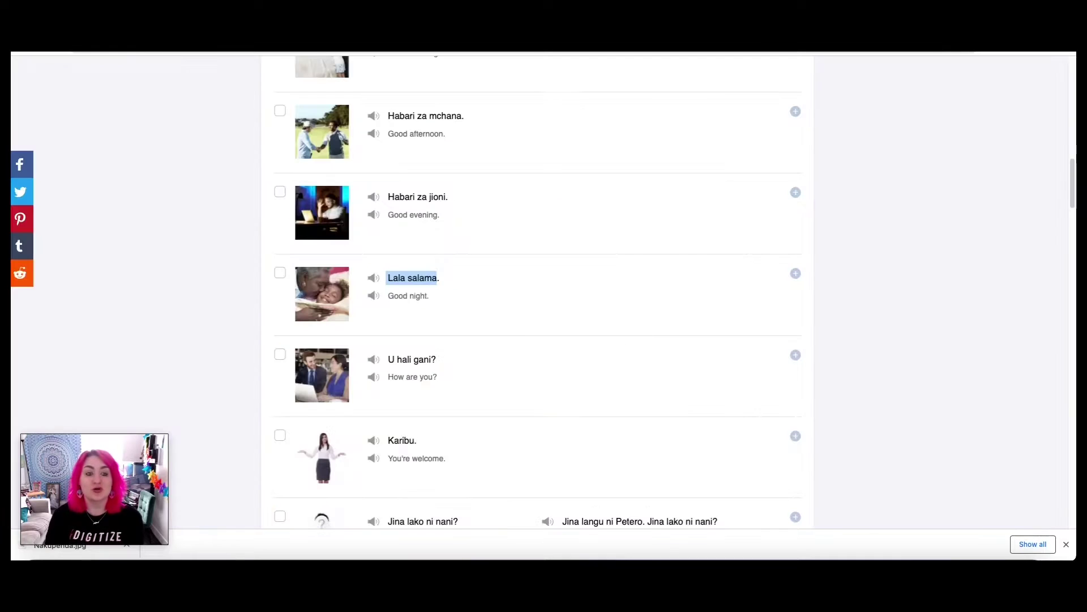
pyautogui.rightClick(435, 275)
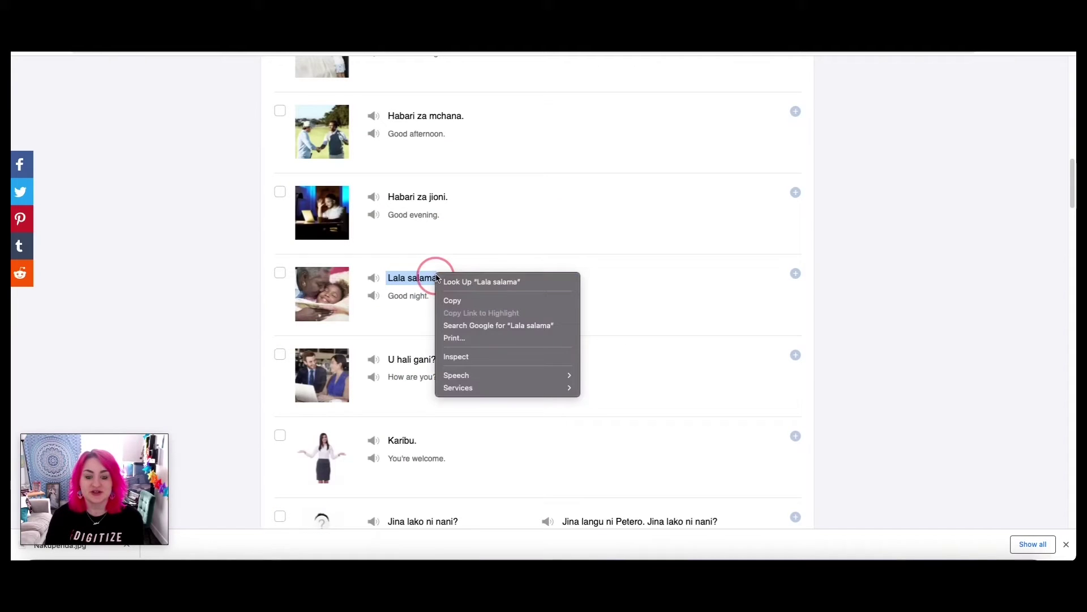
pyautogui.click(457, 300)
# Return to the quiz form and write the first question as: What does this mean? "Lala salama", pasting in the copied phrase.
pyautogui.click(449, 57)
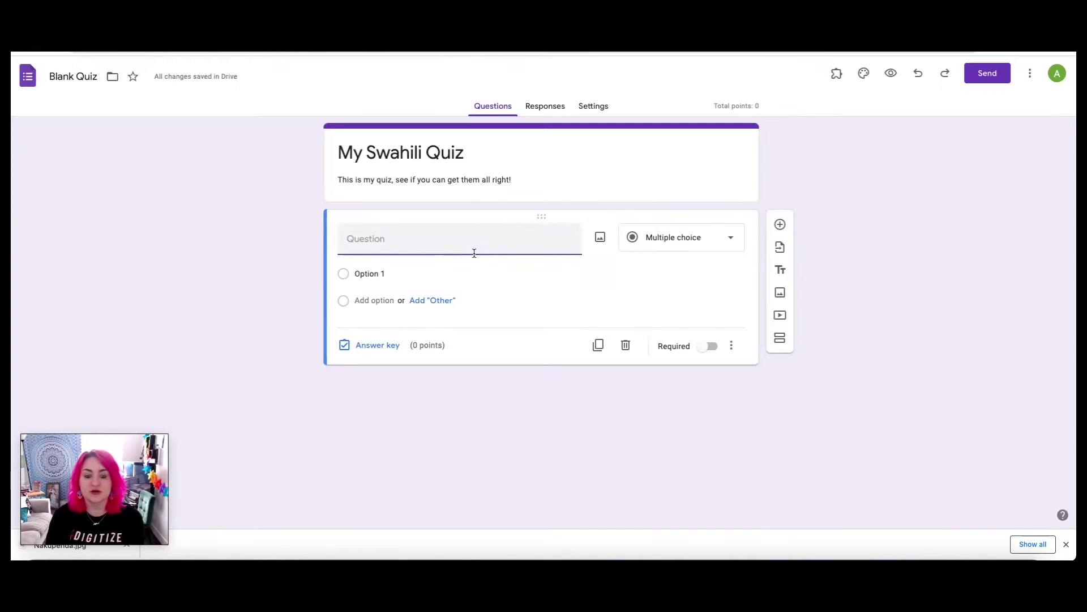
pyautogui.click(469, 243)
pyautogui.write('Wh')
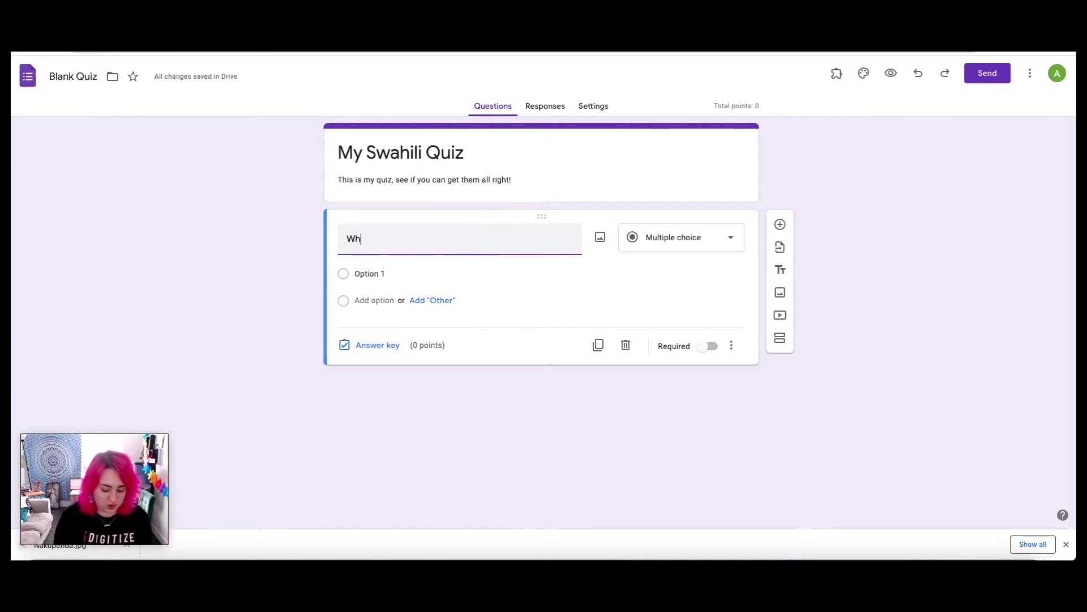
pyautogui.write('at does this mean?')
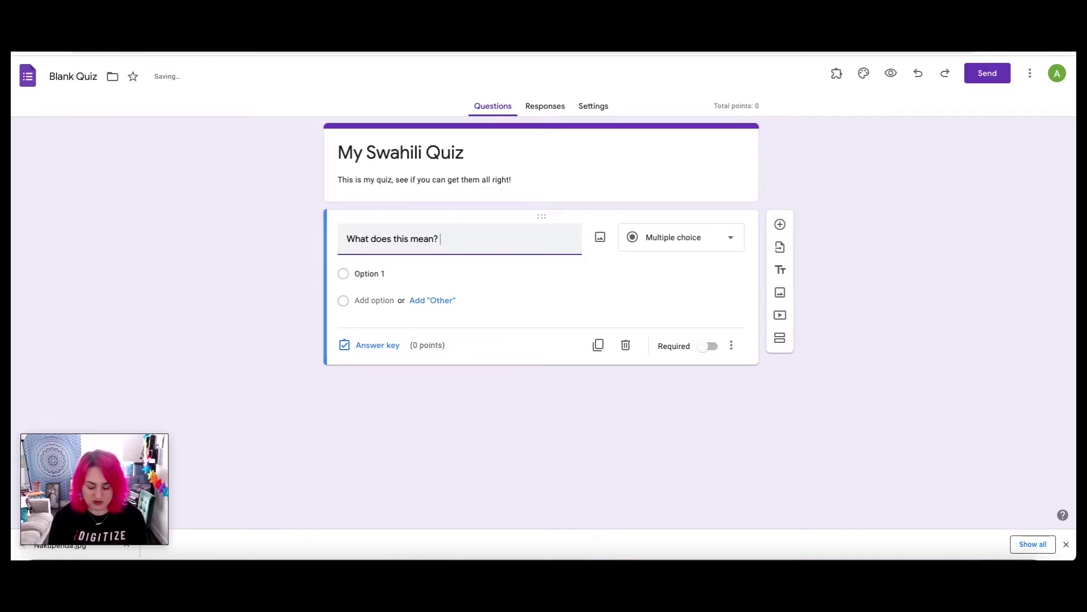
pyautogui.write(' "')
pyautogui.rightClick(475, 239)
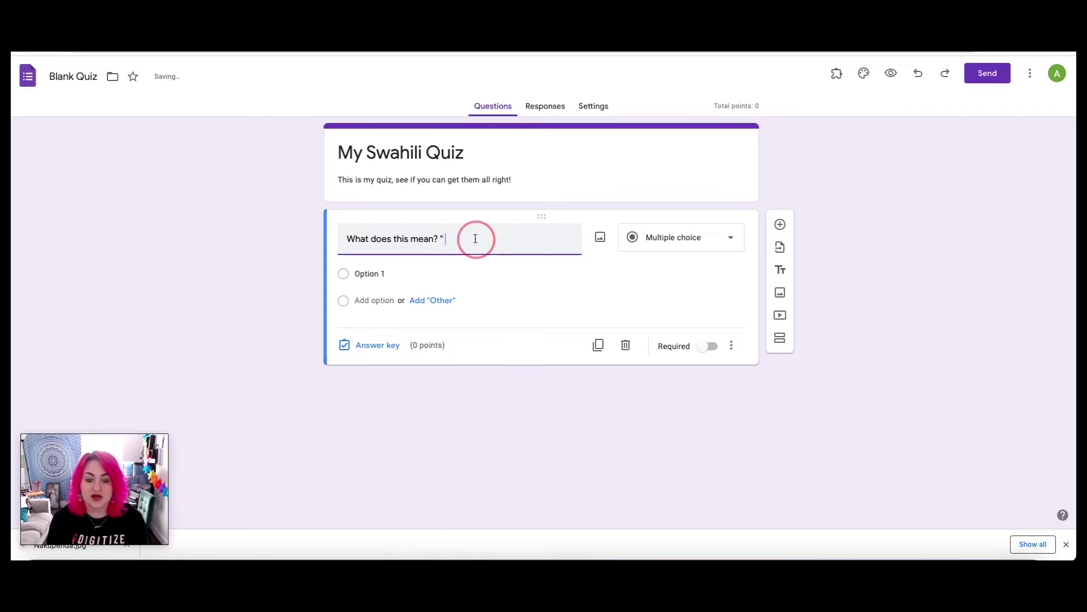
pyautogui.click(504, 321)
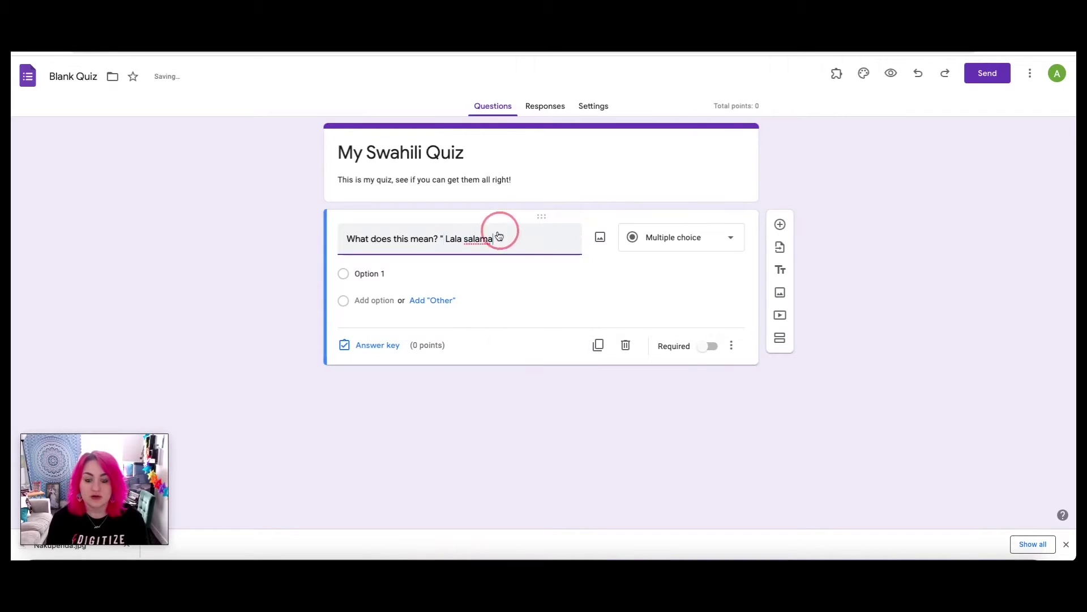
pyautogui.write('"')
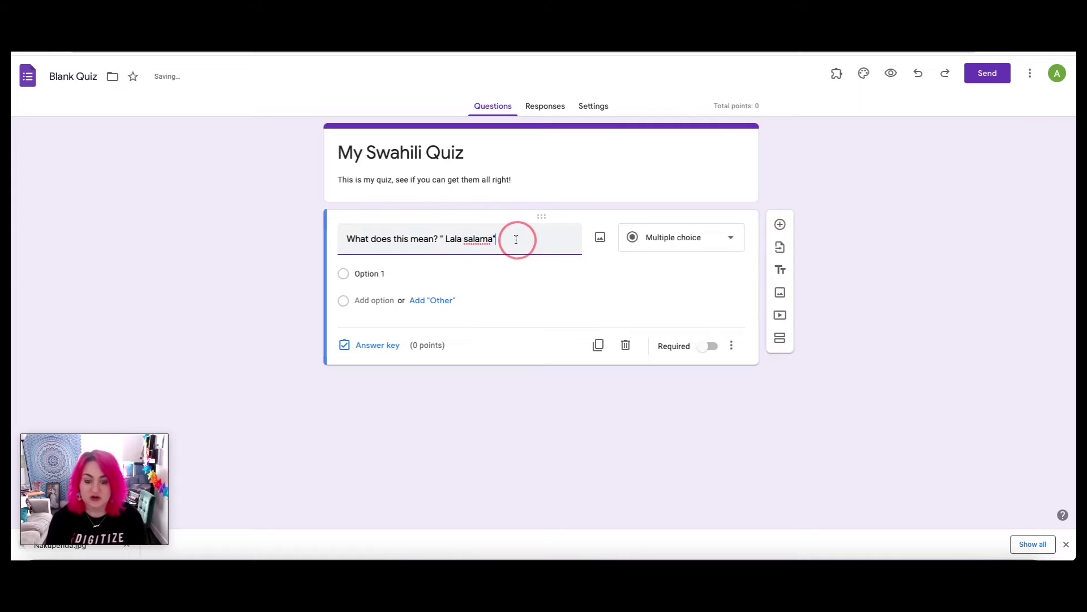
pyautogui.click(444, 238)
pyautogui.press('BackSpace')
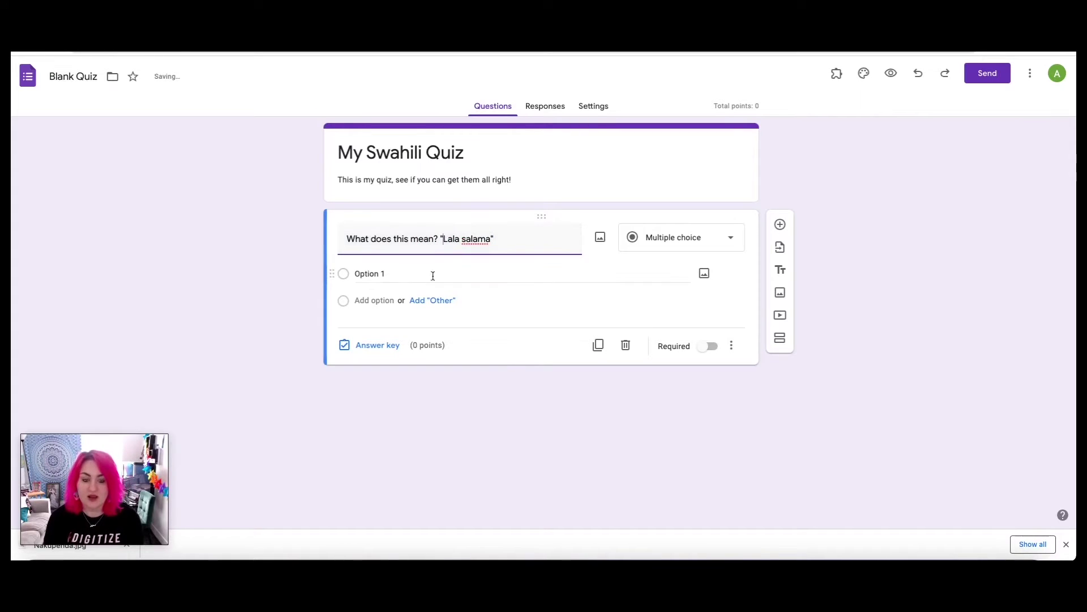
# Enter Good Night, Good Morning and Good Afternoon as the first three answer options.
pyautogui.click(416, 274)
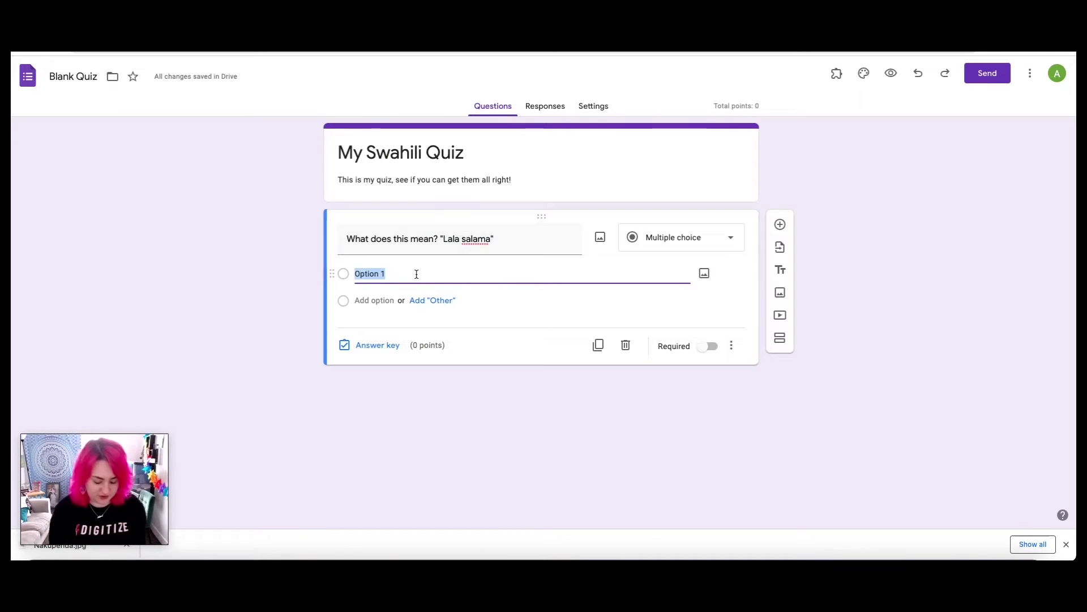
pyautogui.write('Good Night')
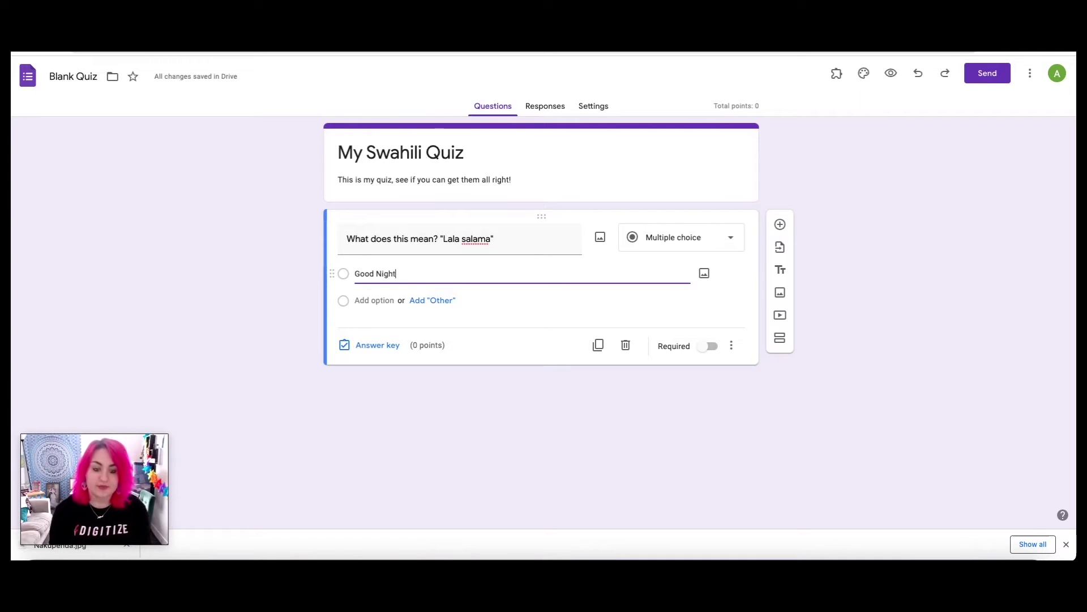
pyautogui.click(385, 299)
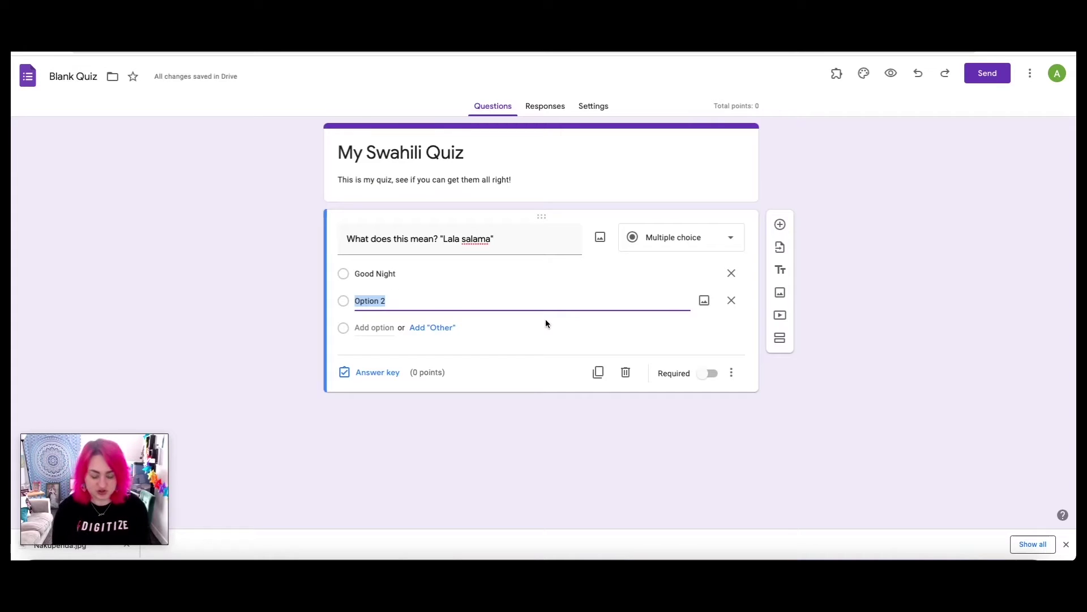
pyautogui.write('Good Mr')
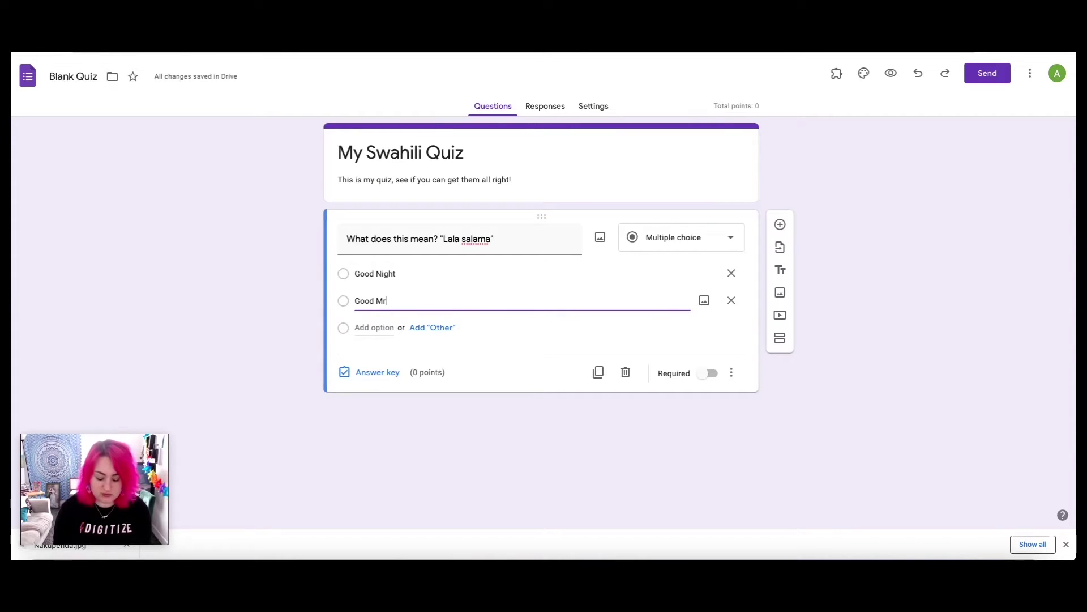
pyautogui.press('BackSpace')
pyautogui.write('orning')
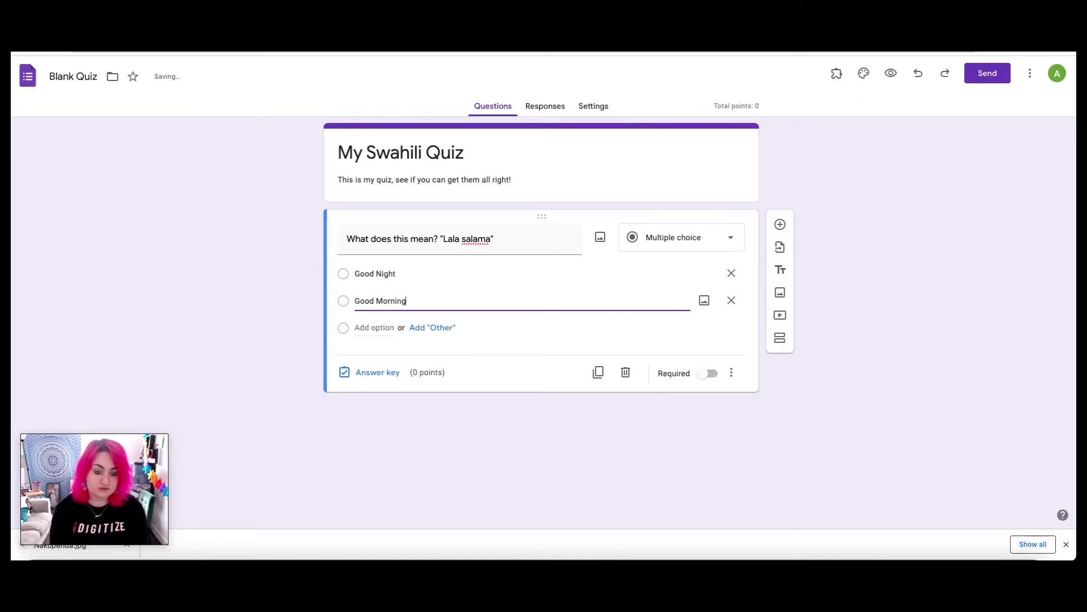
pyautogui.click(383, 327)
pyautogui.write('G')
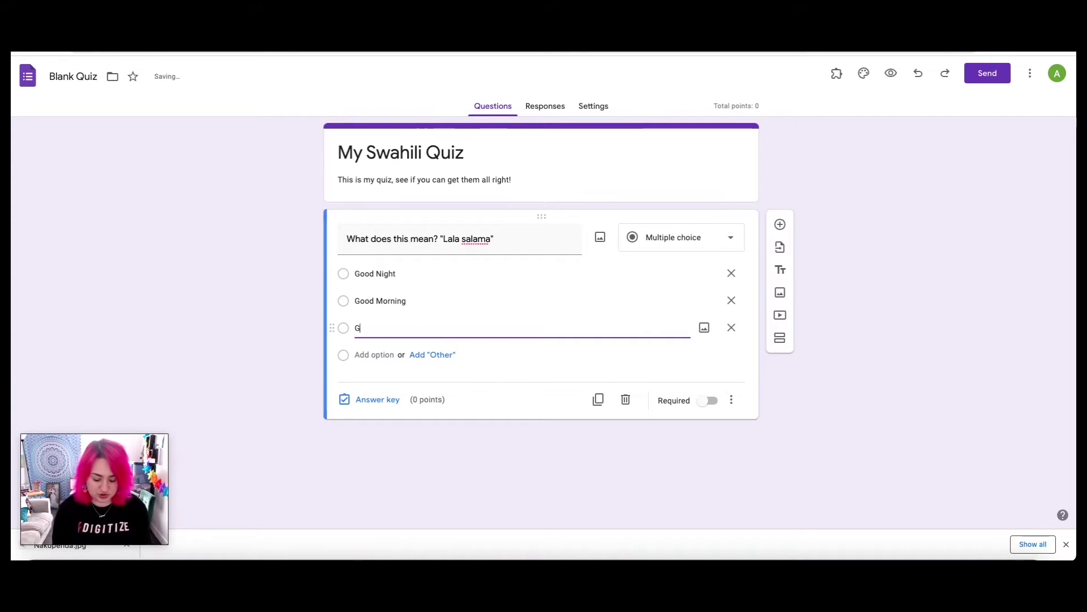
pyautogui.write('ood Afternoon')
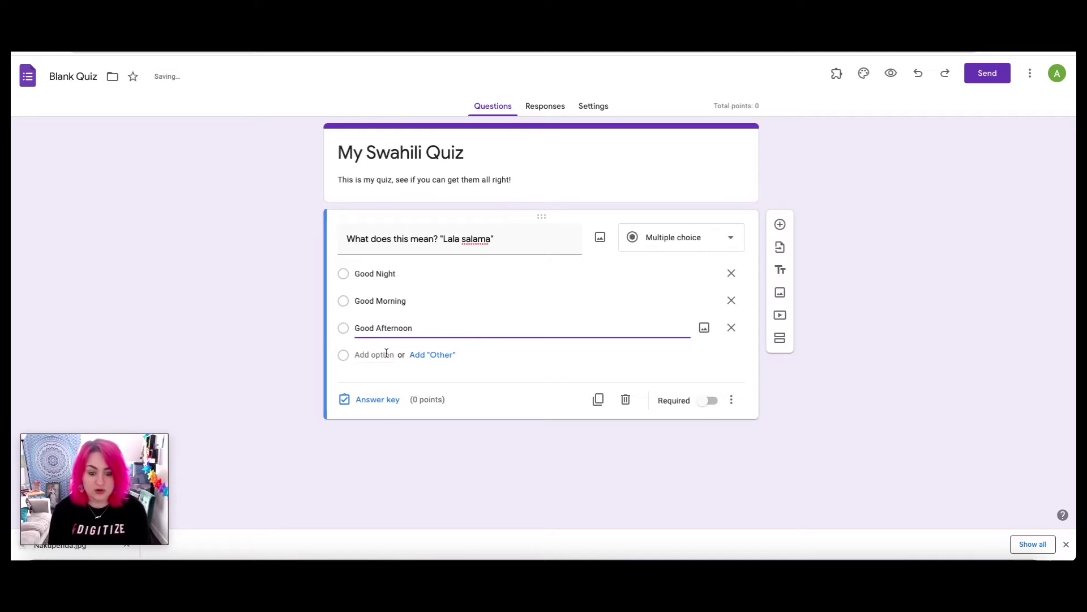
# Add three more answer options to the question: I am sleeping, I am singing and I am okay.
pyautogui.press('Return')
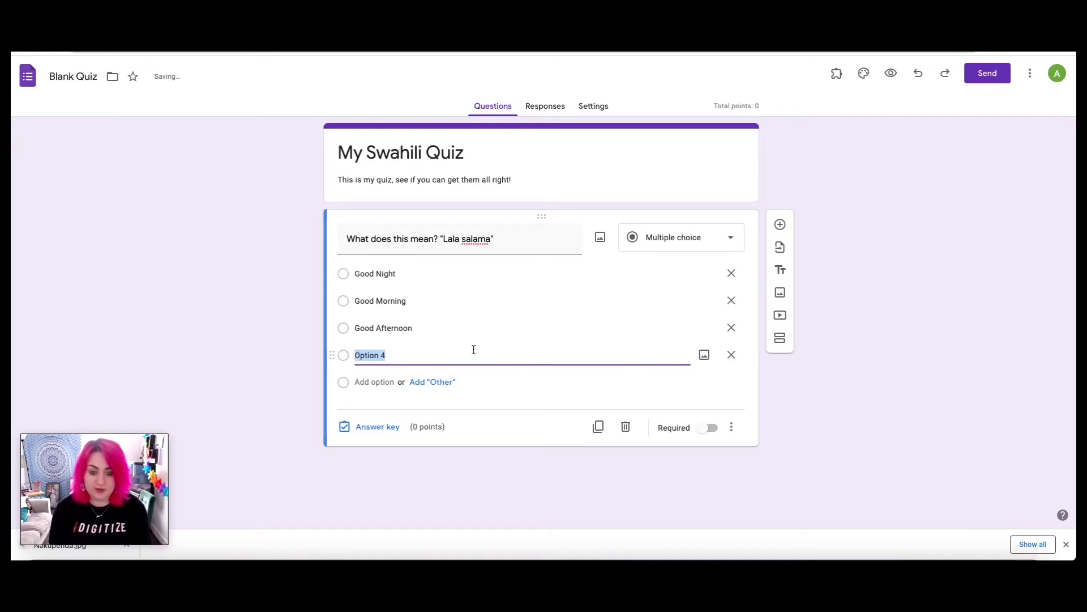
pyautogui.write('I am sleeping')
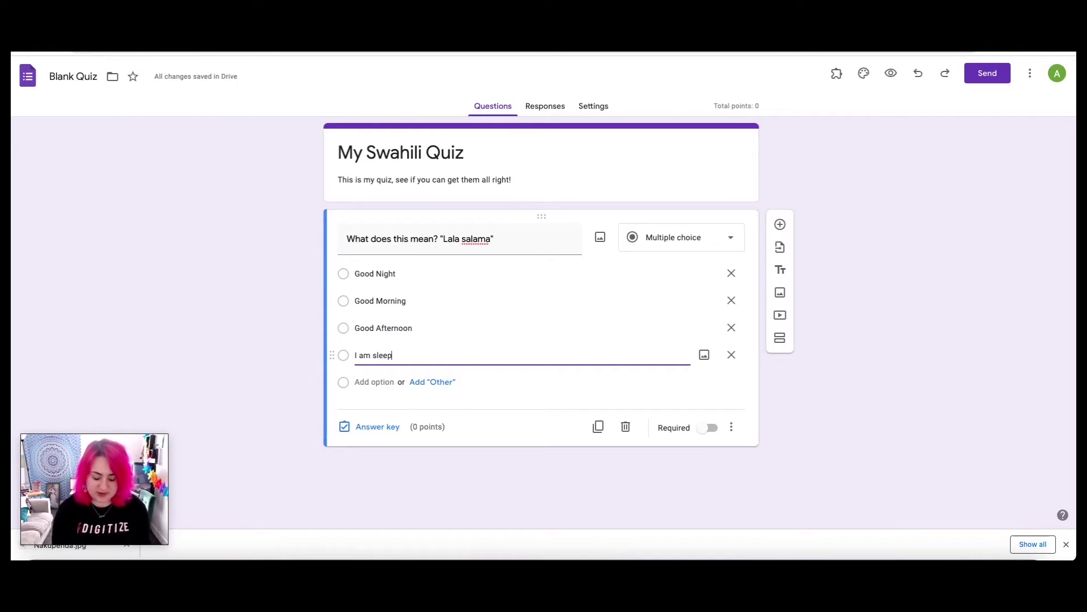
pyautogui.click(387, 382)
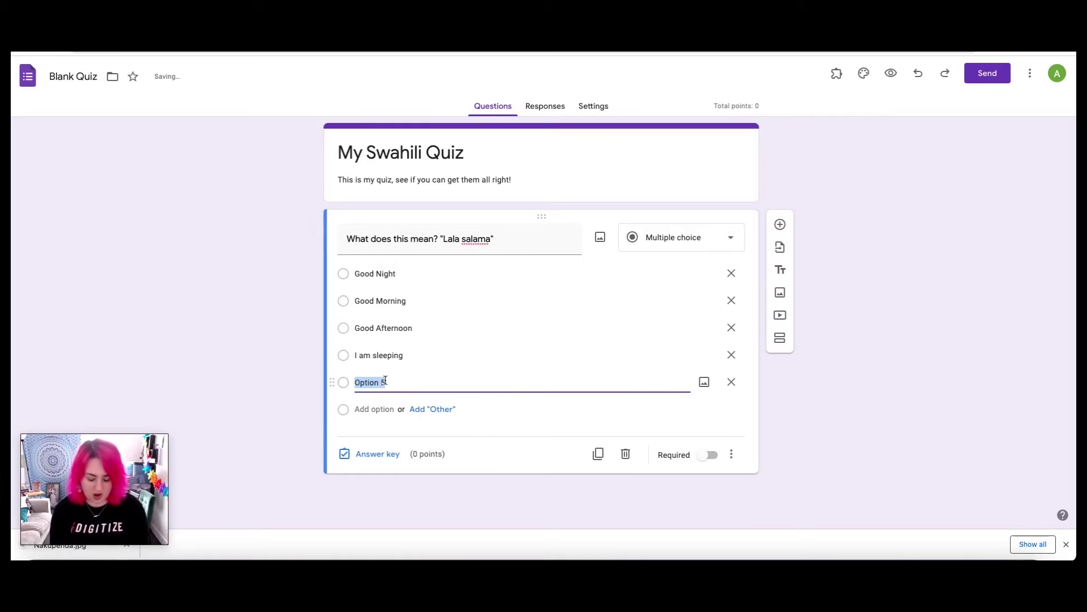
pyautogui.write('I am singing')
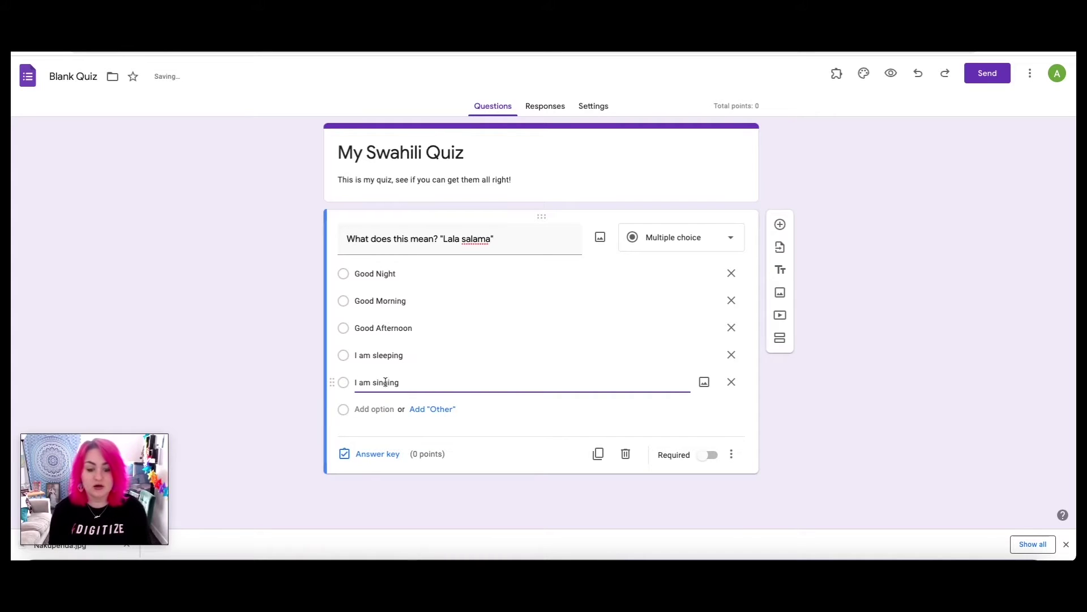
pyautogui.click(375, 409)
pyautogui.write('I am')
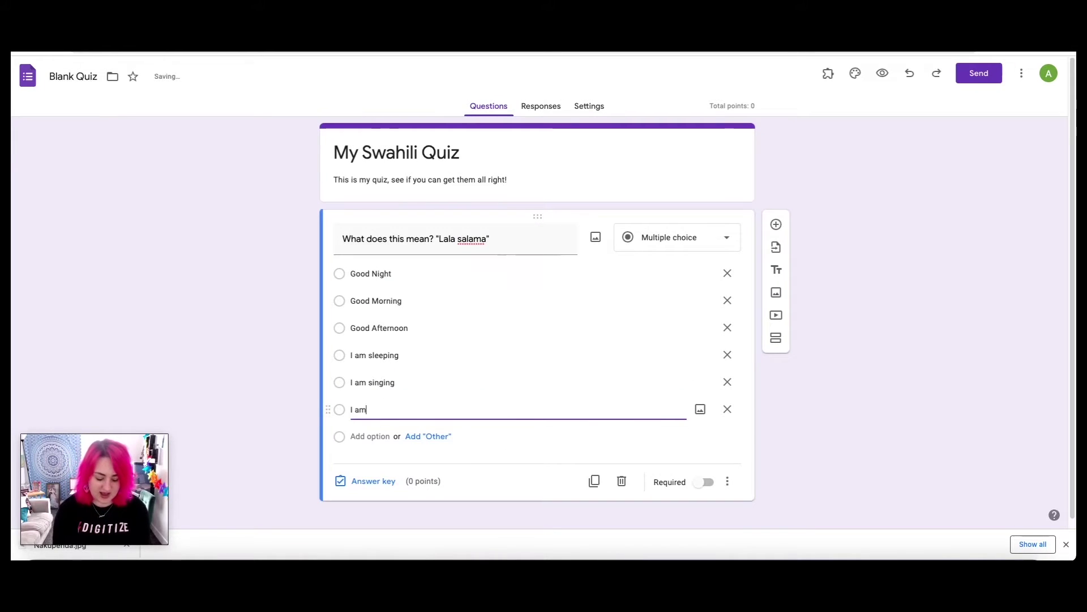
pyautogui.write(' okay')
pyautogui.click(691, 205)
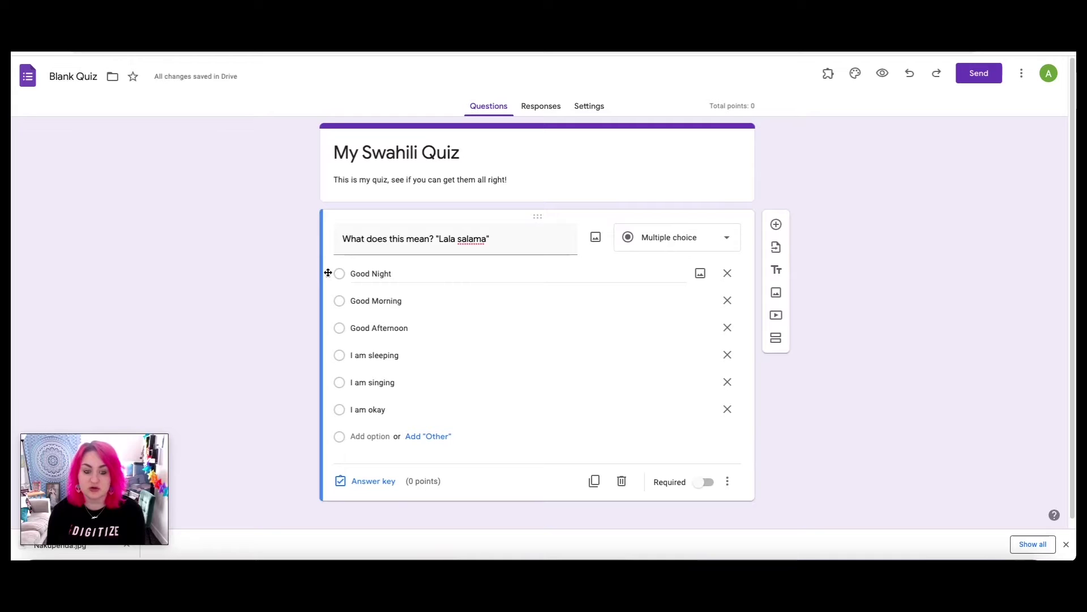
# Reorder the options as I am sleeping, Good Morning, I am okay, Good Night, I am singing, Good Afternoon, and make the question required.
pyautogui.moveTo(328, 273); pyautogui.dragTo(332, 328)
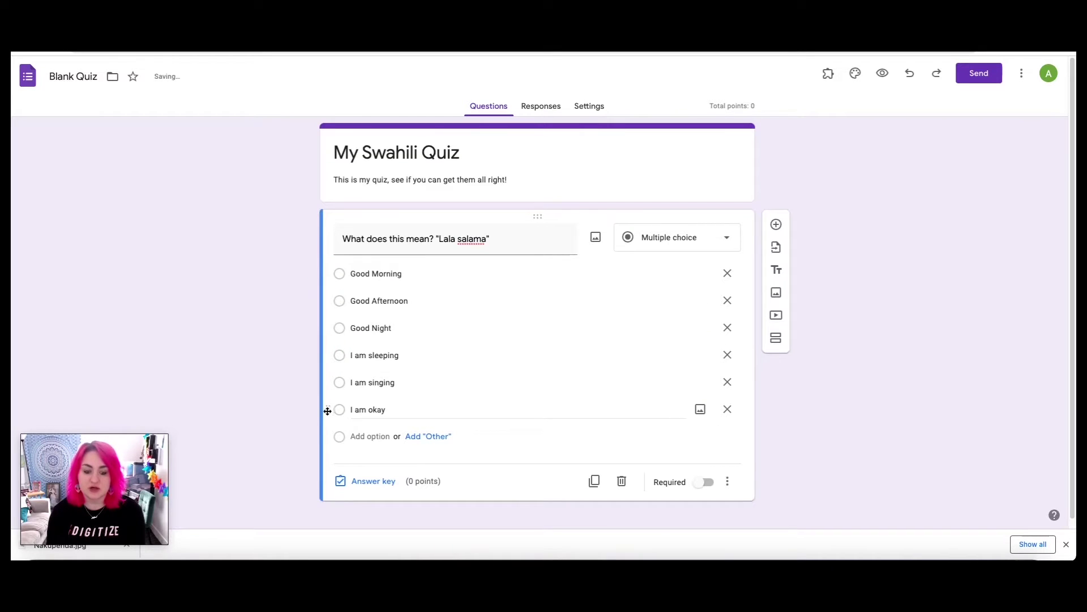
pyautogui.moveTo(327, 409); pyautogui.dragTo(329, 323)
pyautogui.moveTo(332, 272)
pyautogui.mouseDown()
pyautogui.moveTo(334, 308)
pyautogui.moveTo(334, 276)
pyautogui.mouseUp()
pyautogui.moveTo(328, 382); pyautogui.dragTo(337, 273)
pyautogui.moveTo(348, 335); pyautogui.dragTo(342, 414)
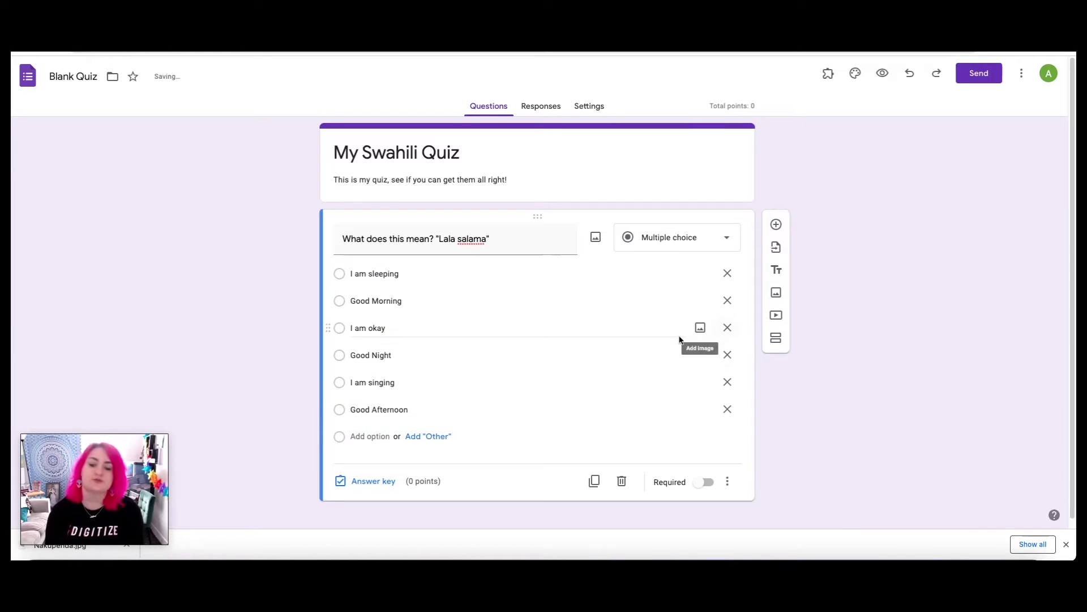
pyautogui.click(701, 483)
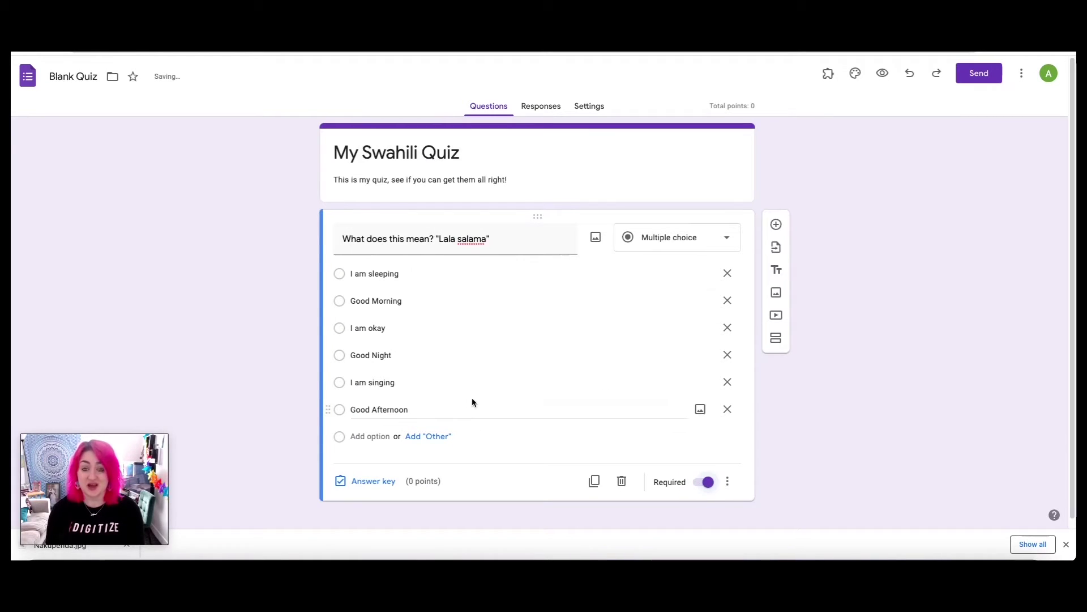
# Set Good Night as the correct answer in the "Lala salama" question's answer key and make it worth 1 point.
pyautogui.click(352, 486)
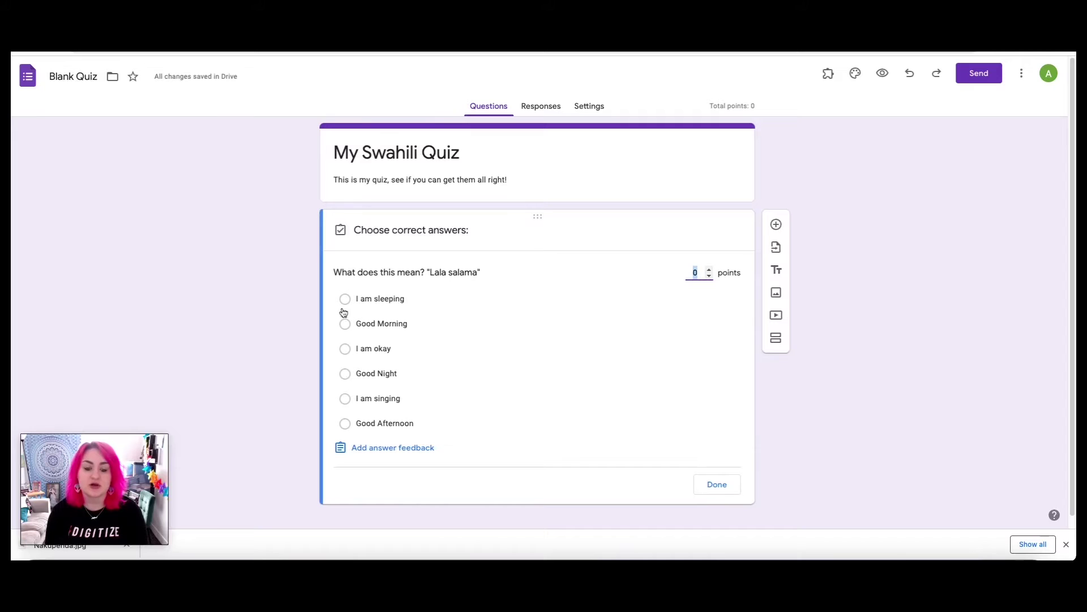
pyautogui.click(345, 375)
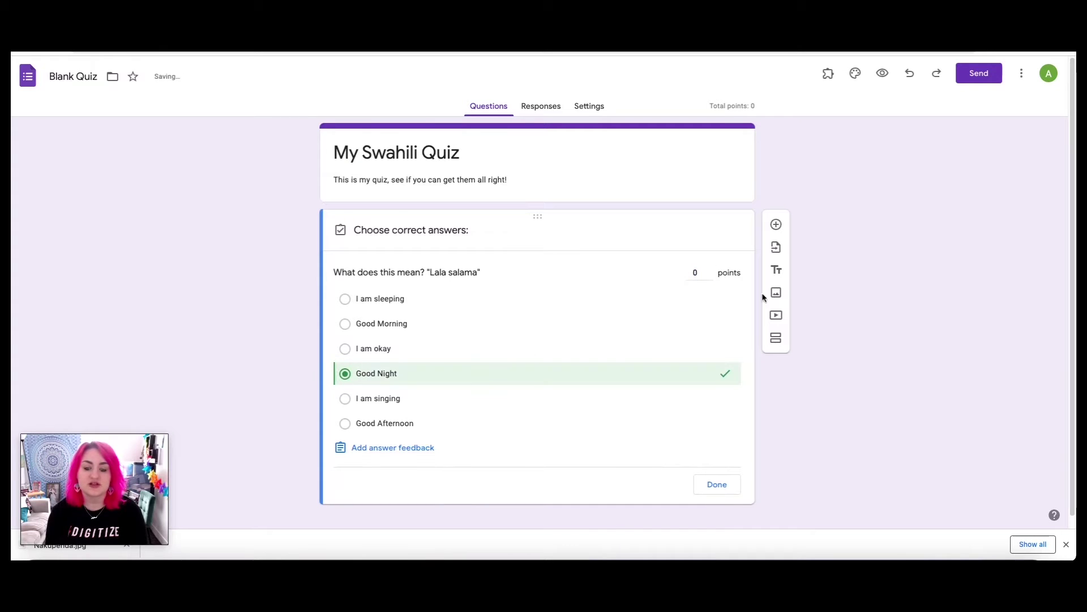
pyautogui.click(710, 272)
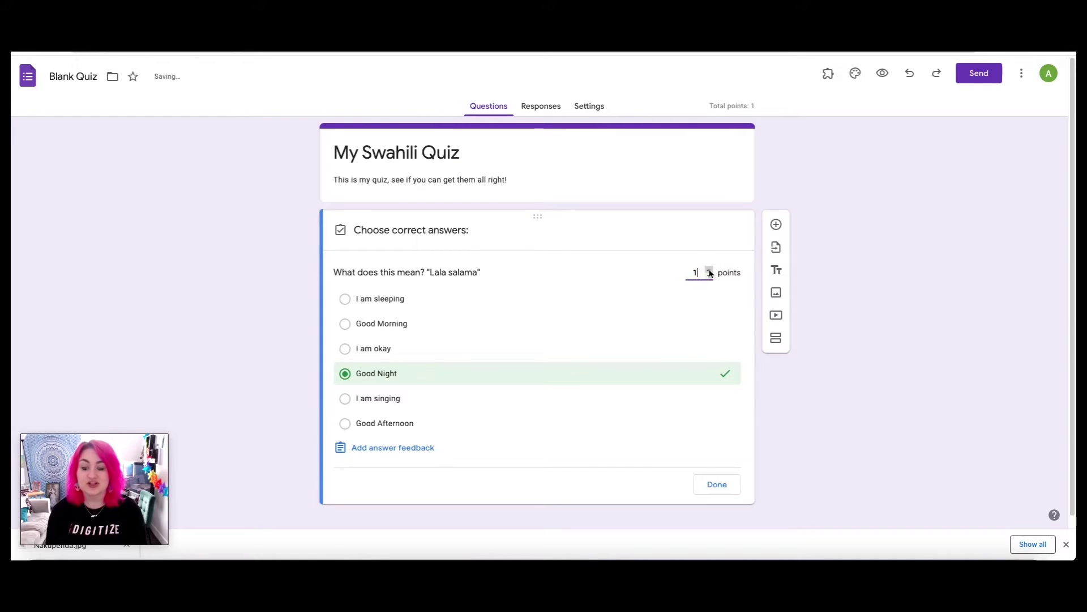
pyautogui.click(717, 484)
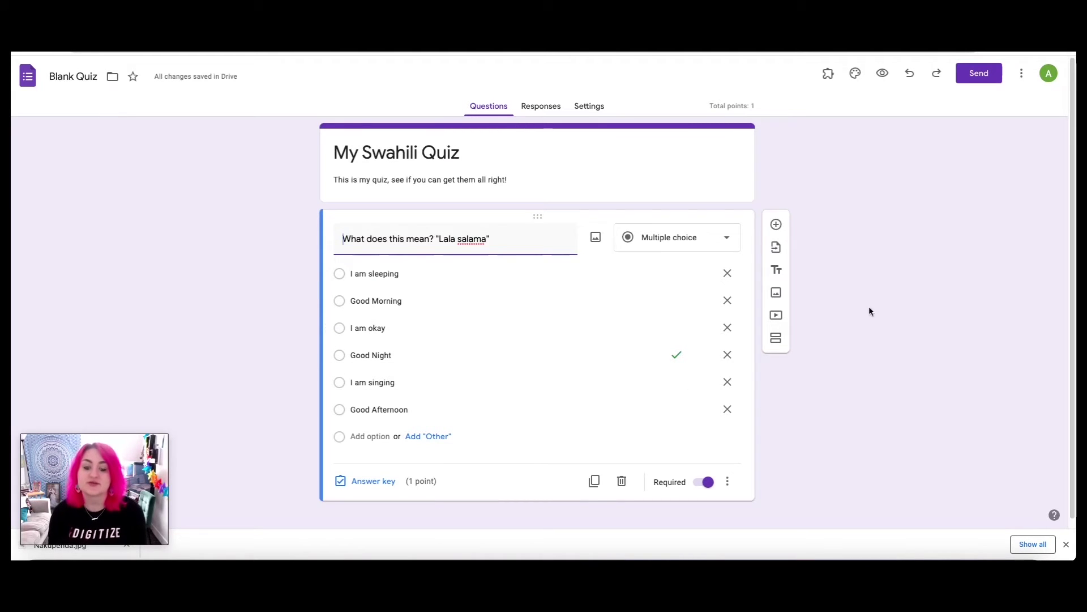
# Add a second question to the quiz and insert the image Nakupenda.jpg from the Downloads folder into it.
pyautogui.click(775, 226)
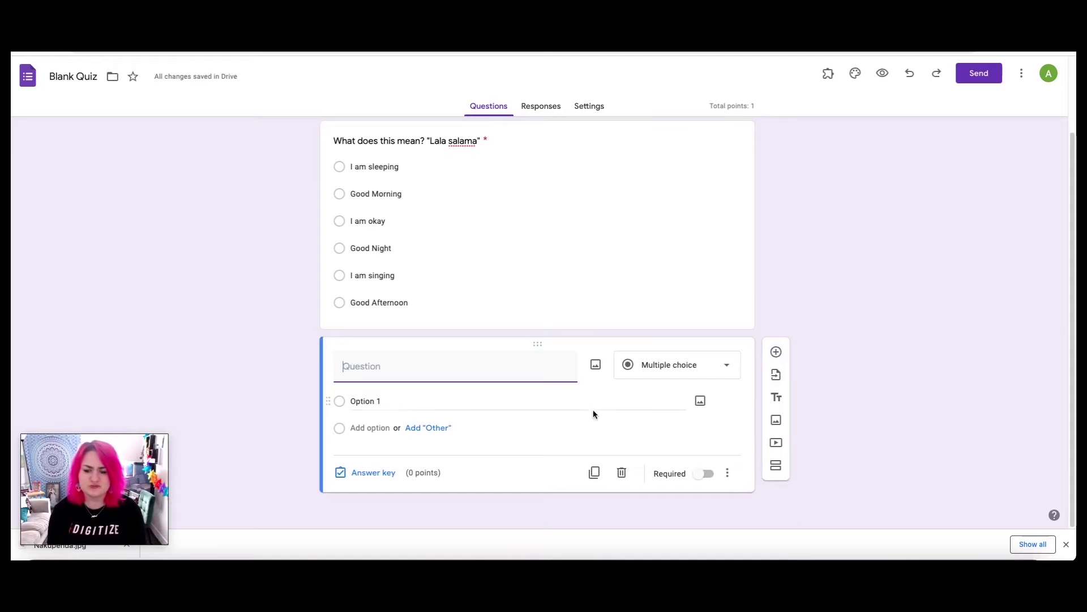
pyautogui.click(596, 364)
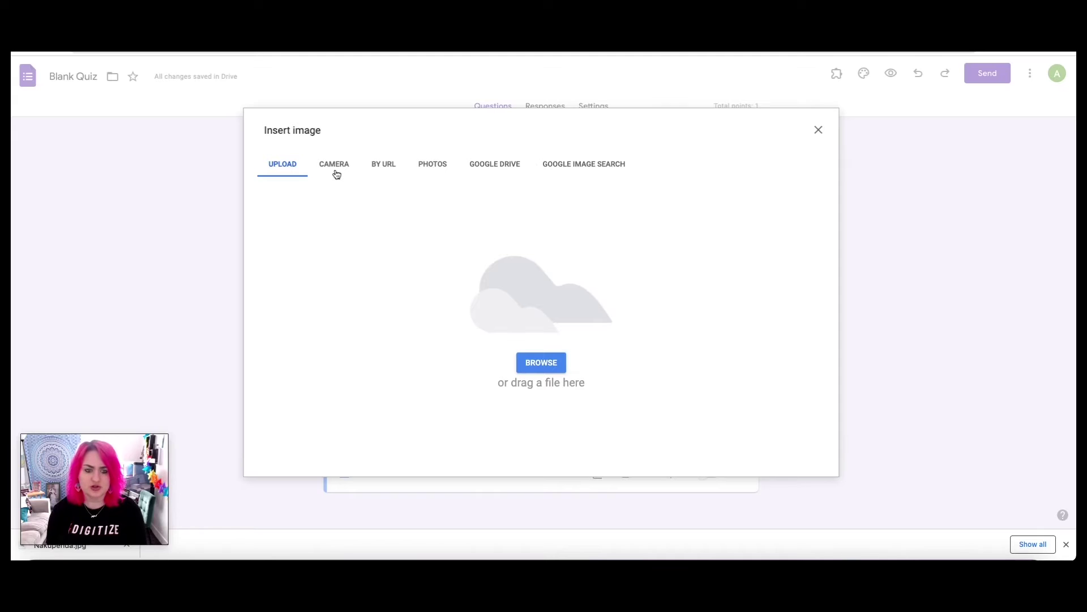
pyautogui.click(542, 361)
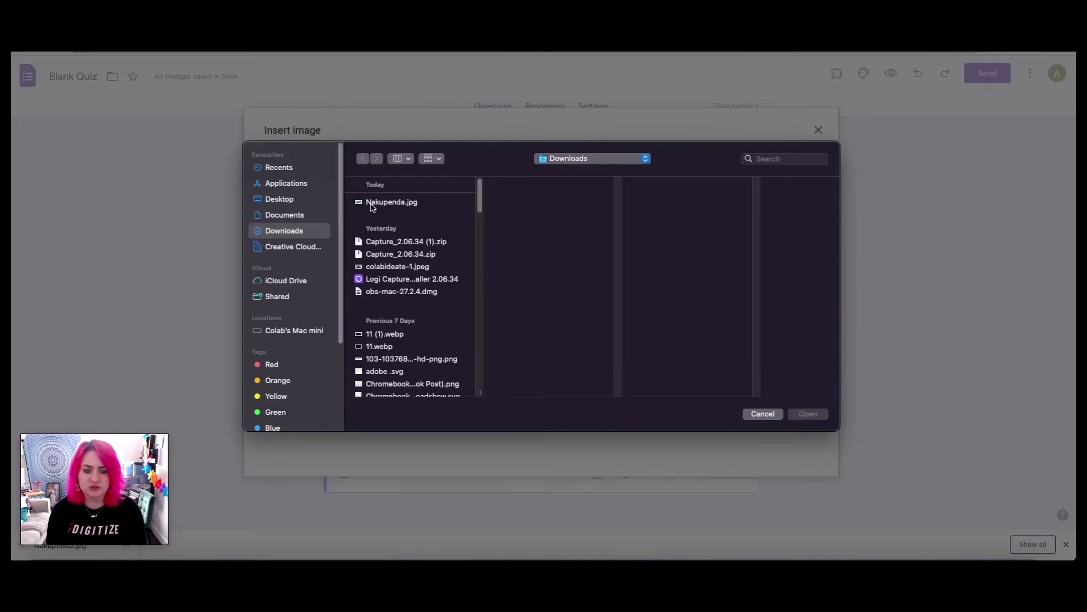
pyautogui.click(378, 201)
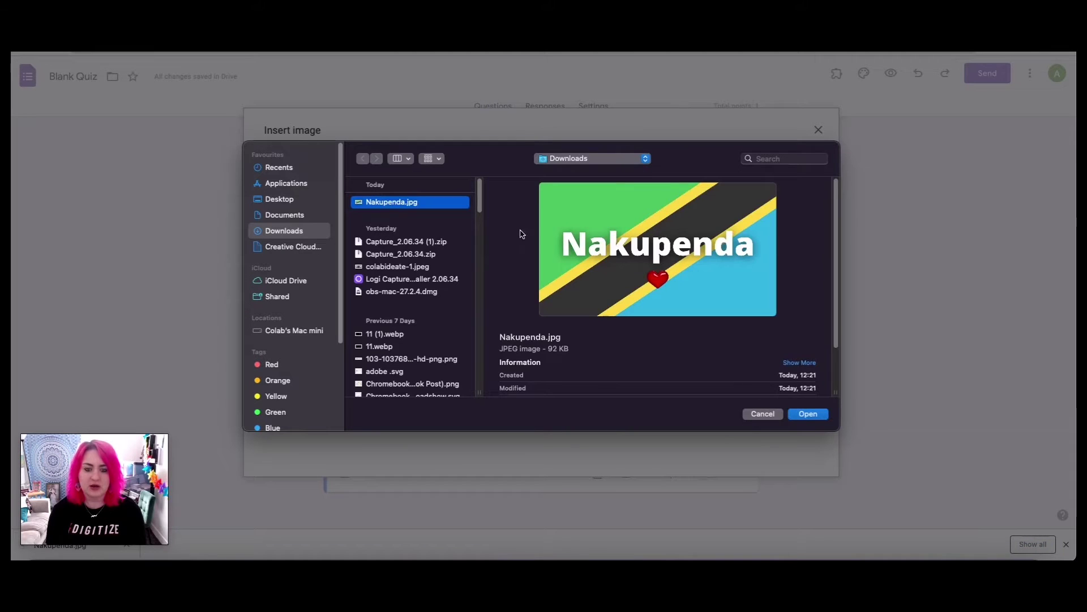
pyautogui.click(813, 419)
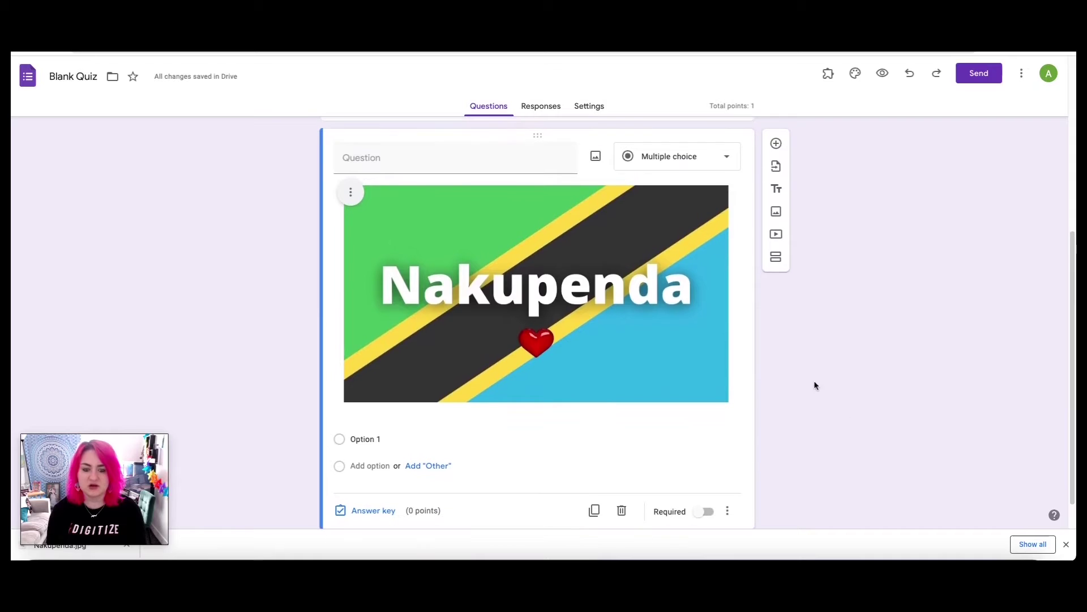
# Write the image question as "What does this word mean?", set its type to Short answer and make it required.
pyautogui.click(419, 164)
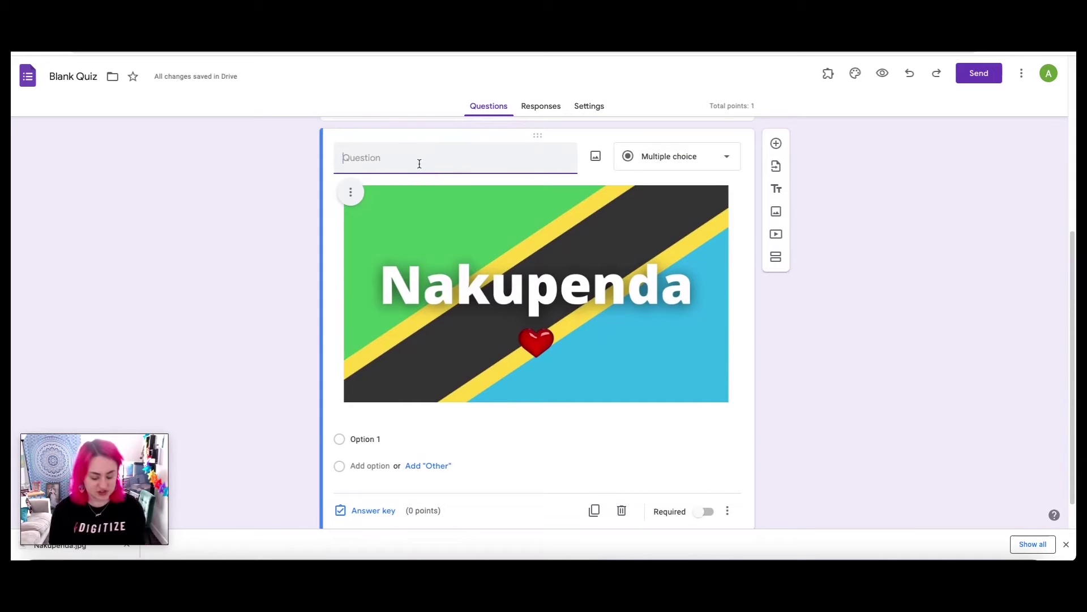
pyautogui.write('Wha')
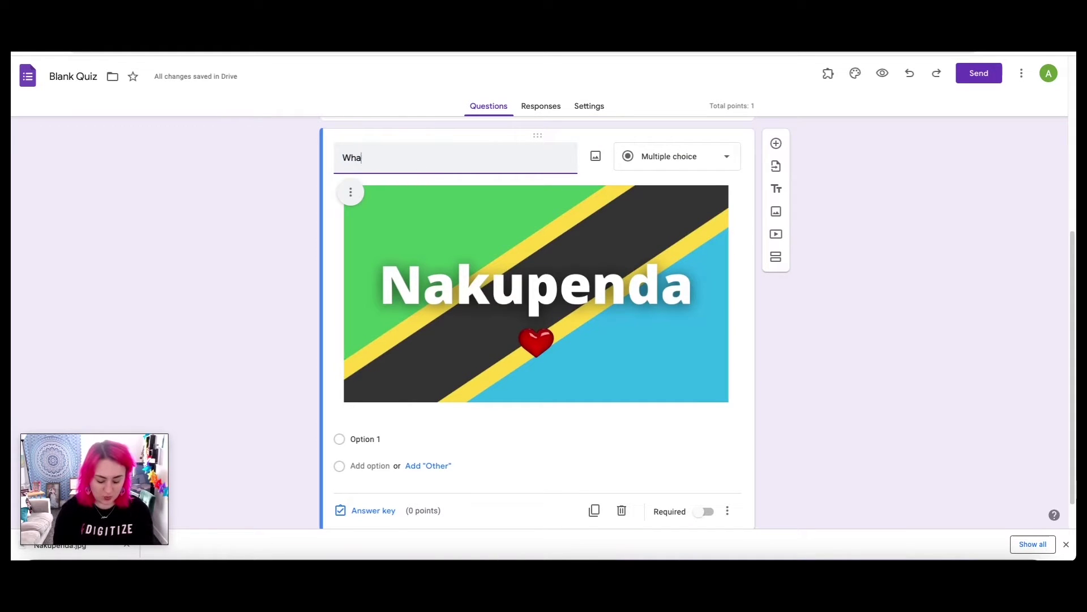
pyautogui.write('t does this wor')
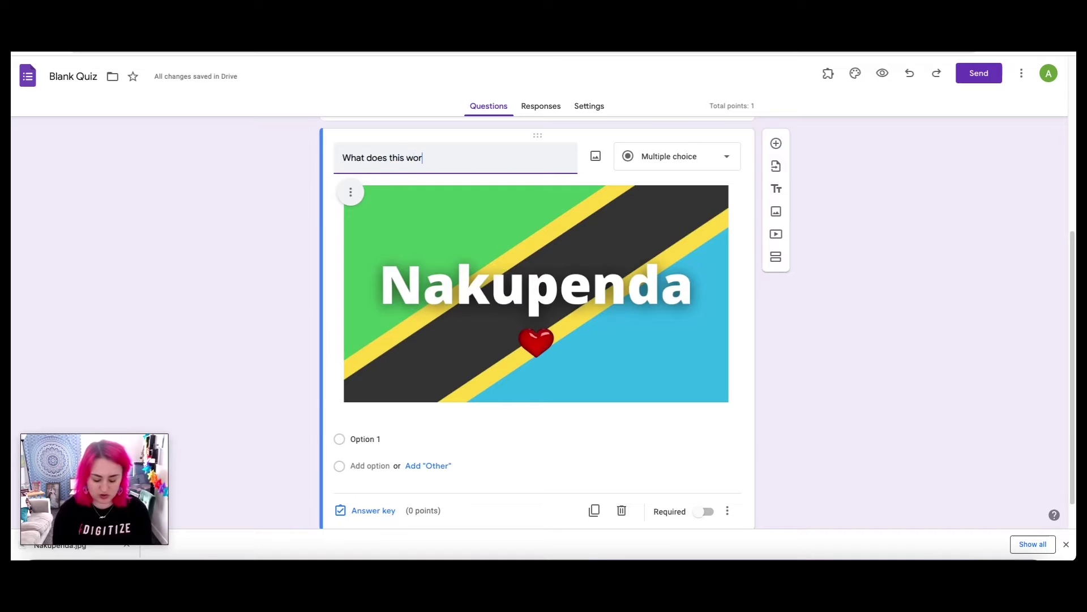
pyautogui.write('d mean?')
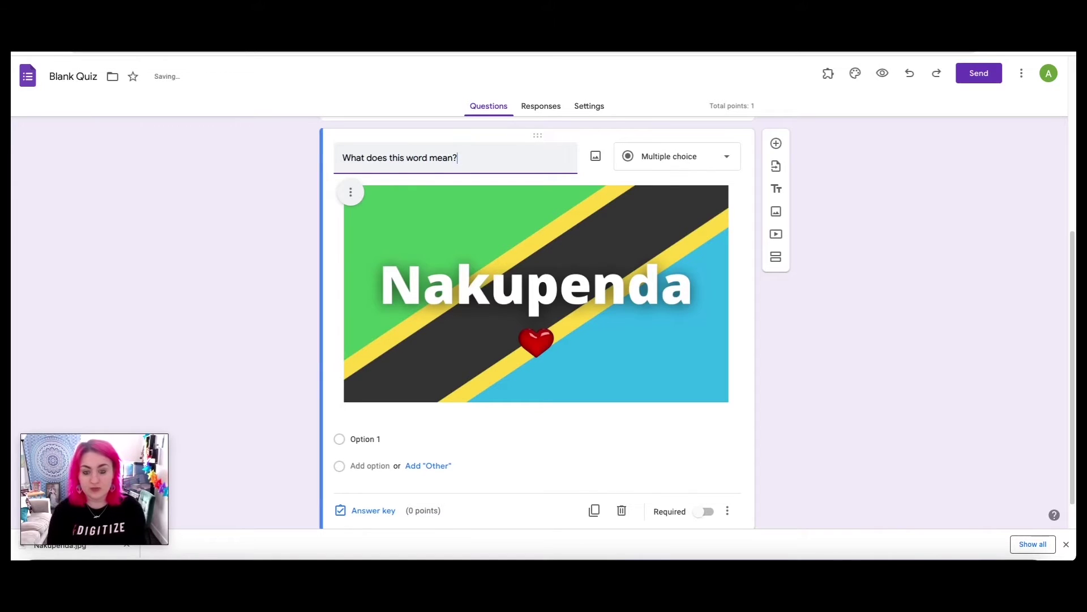
pyautogui.click(660, 156)
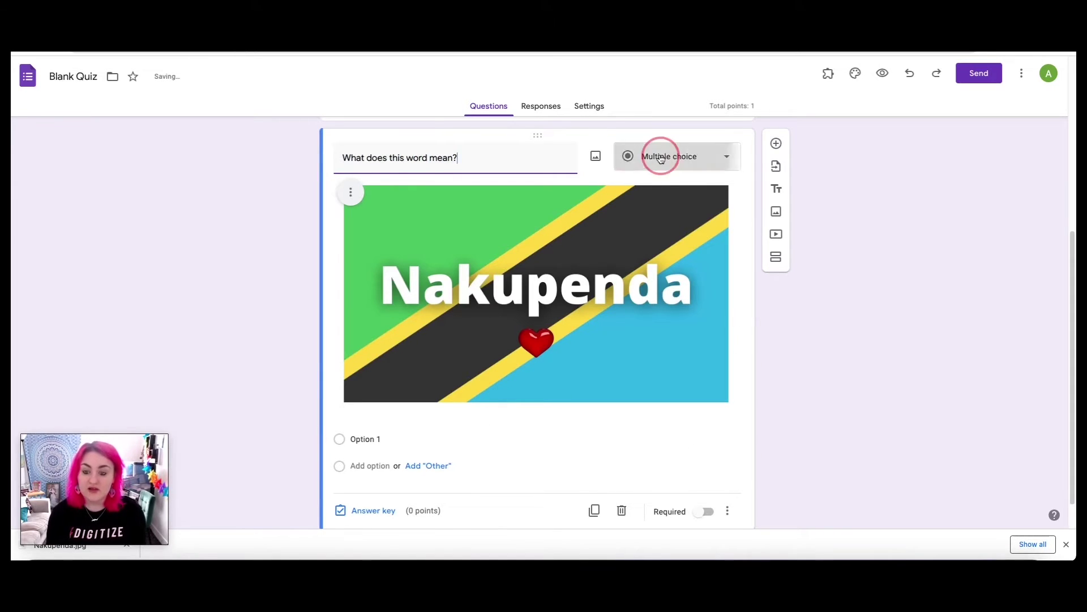
pyautogui.click(642, 92)
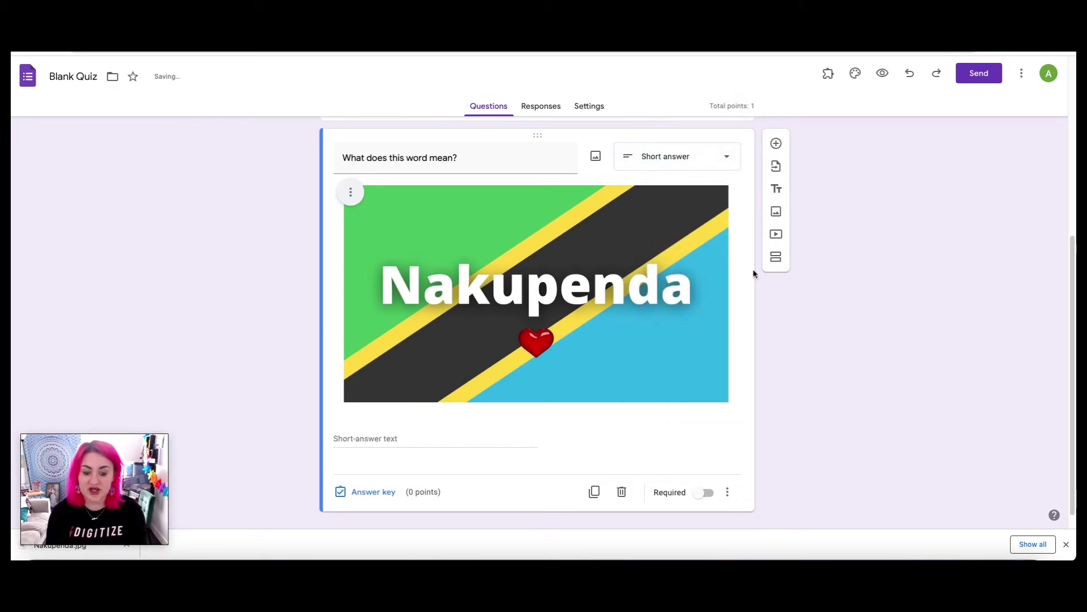
pyautogui.click(706, 498)
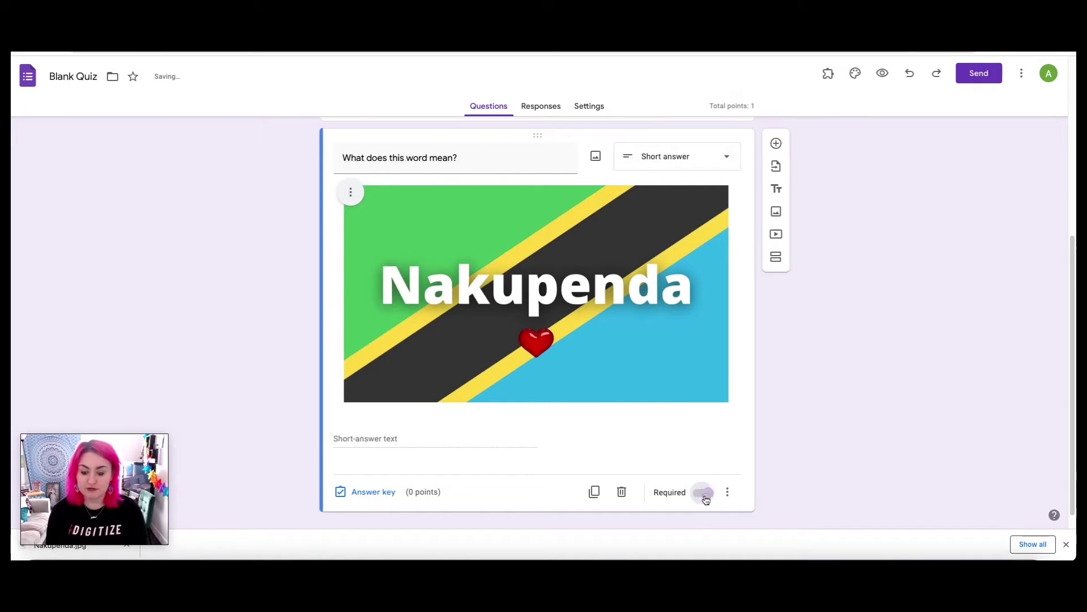
# Add "I love you" as the correct answer in the Nakupenda question's answer key.
pyautogui.click(359, 497)
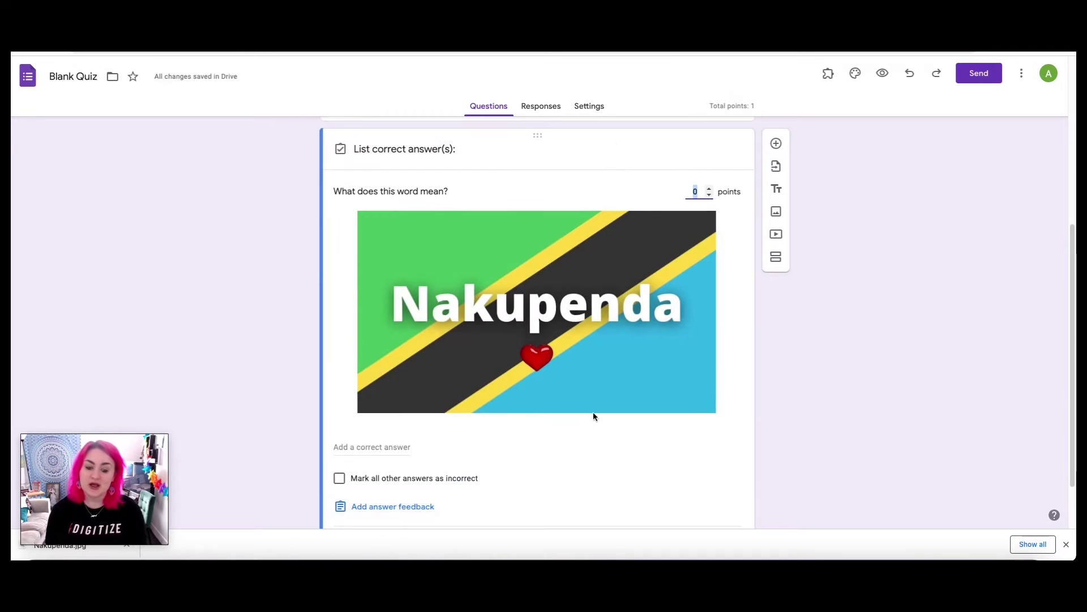
pyautogui.click(399, 447)
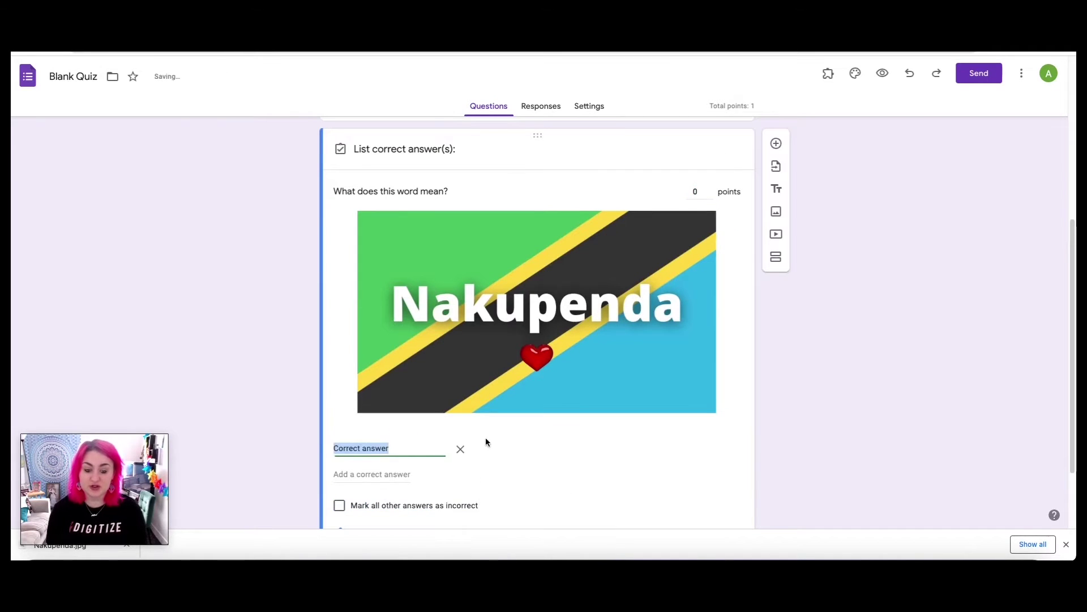
pyautogui.write('I lo')
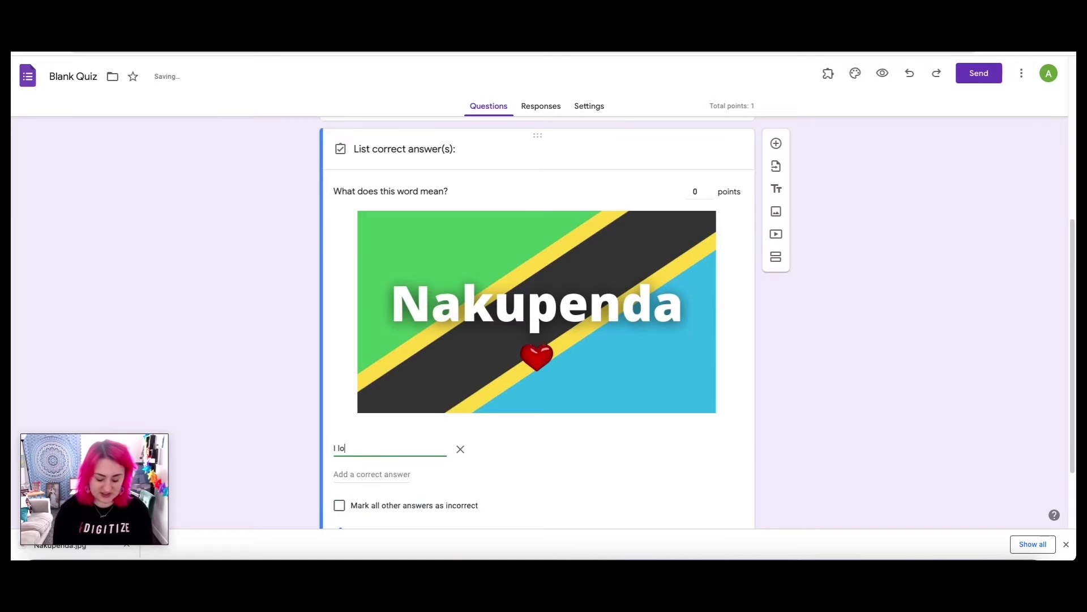
pyautogui.write('ve you')
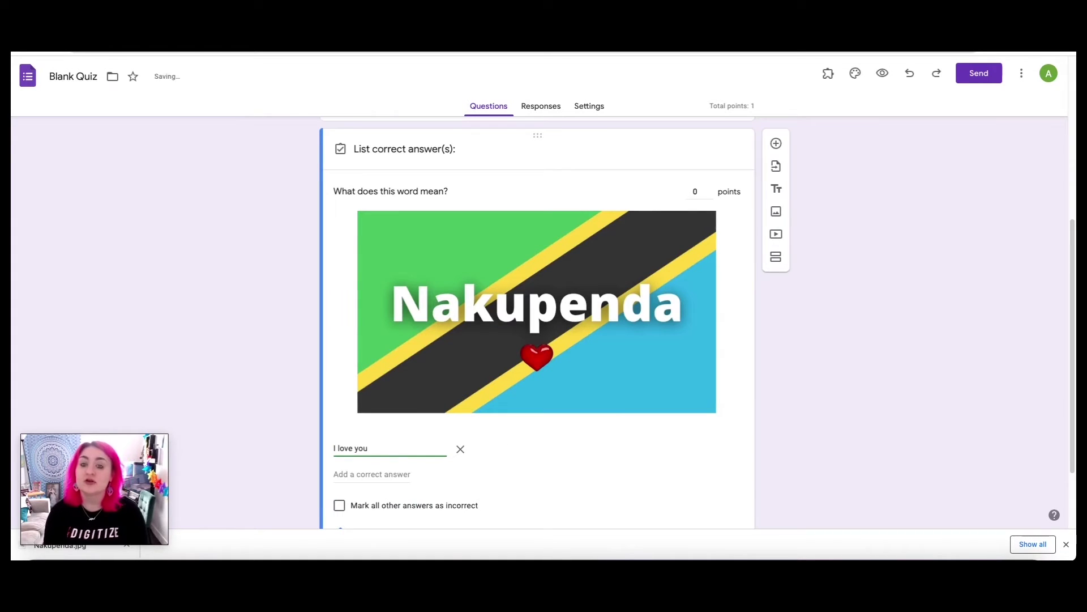
pyautogui.scroll(-2, 548, 460)
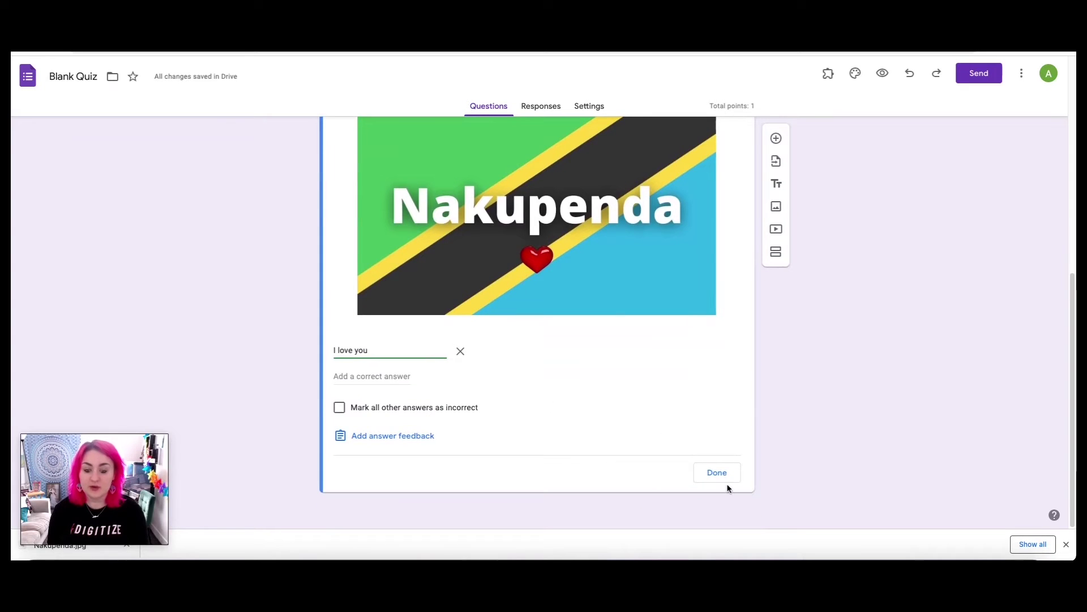
pyautogui.click(716, 480)
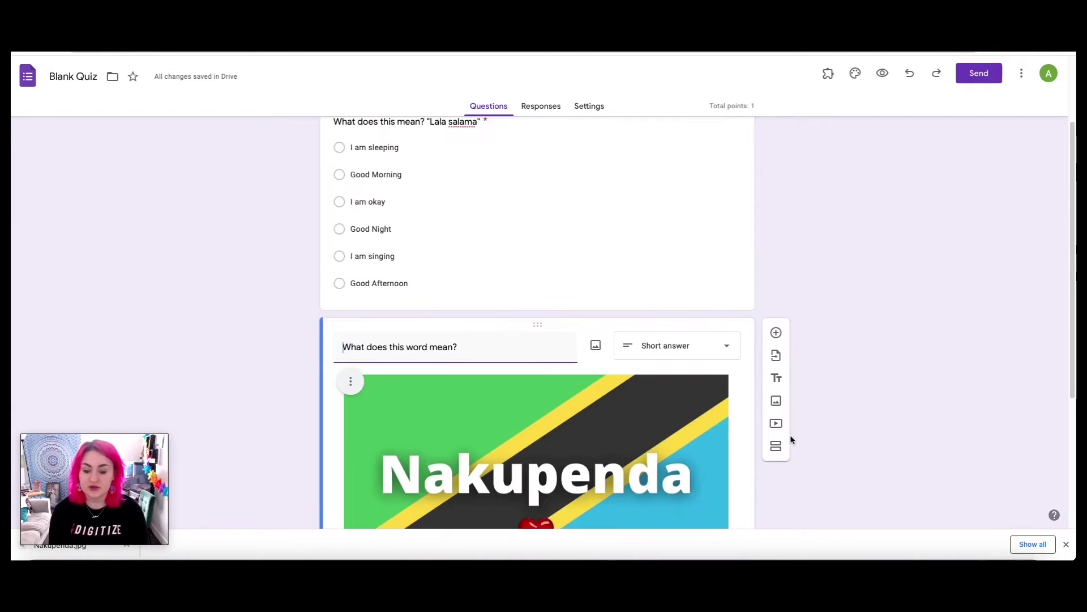
pyautogui.scroll(-4, 789, 433)
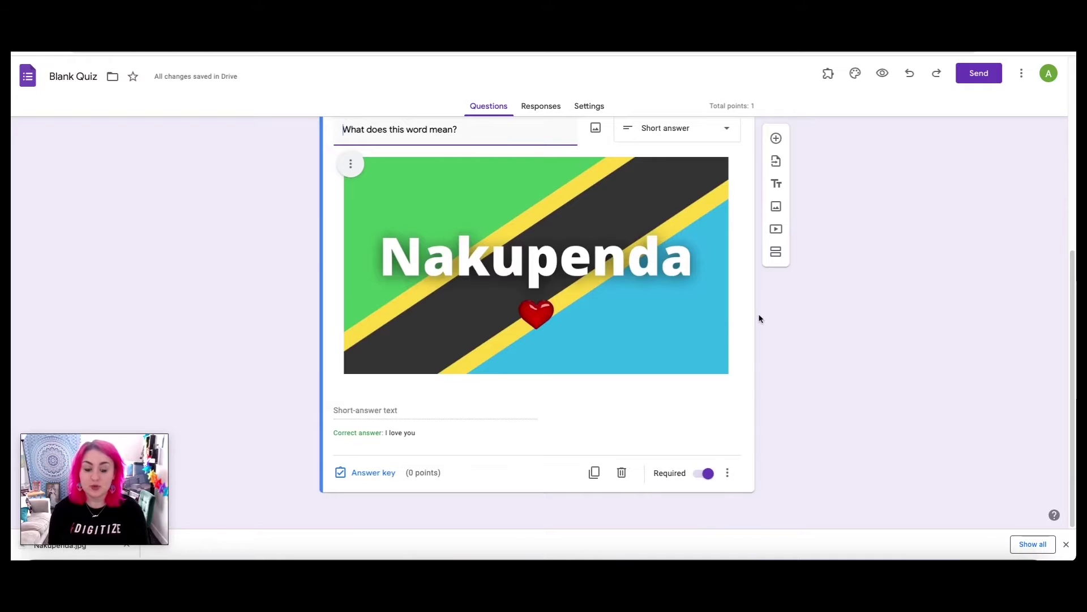
pyautogui.scroll(1, 763, 318)
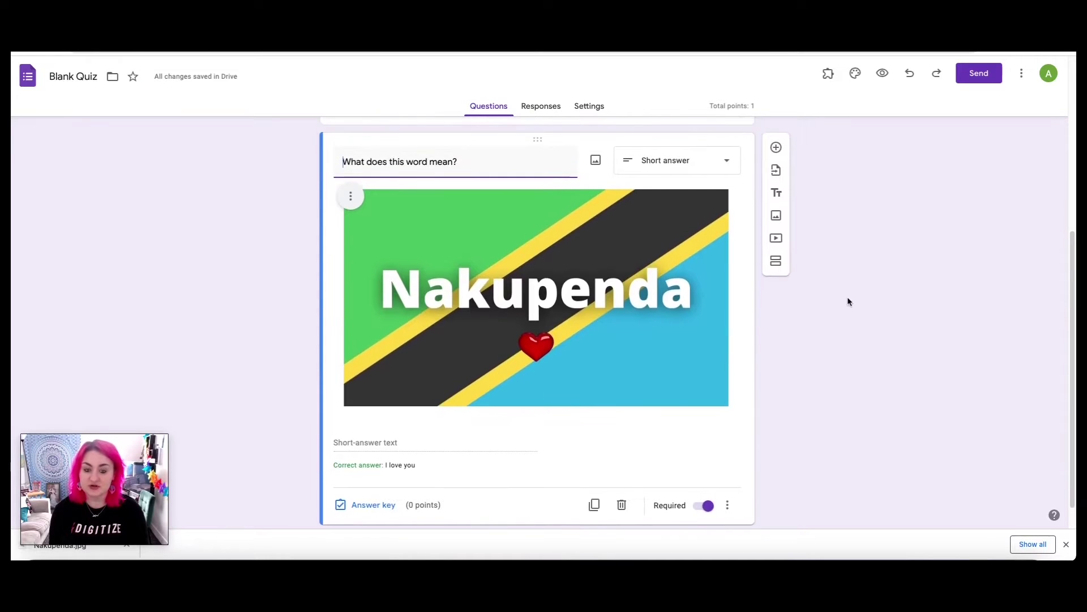
# Add a third question and set its type to File upload, allowing respondents to upload files to Drive.
pyautogui.click(775, 148)
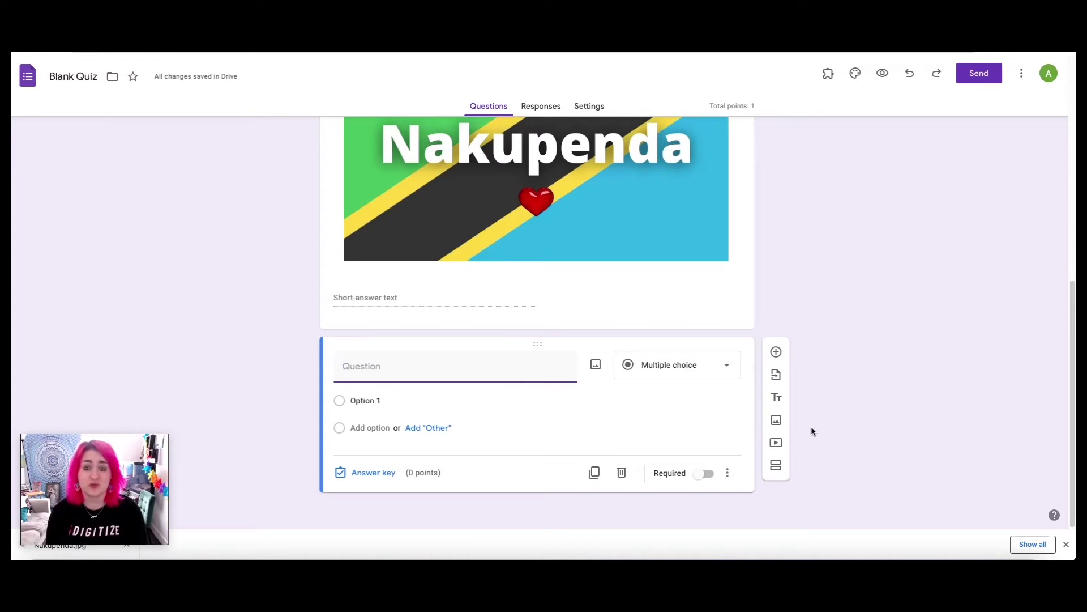
pyautogui.click(780, 442)
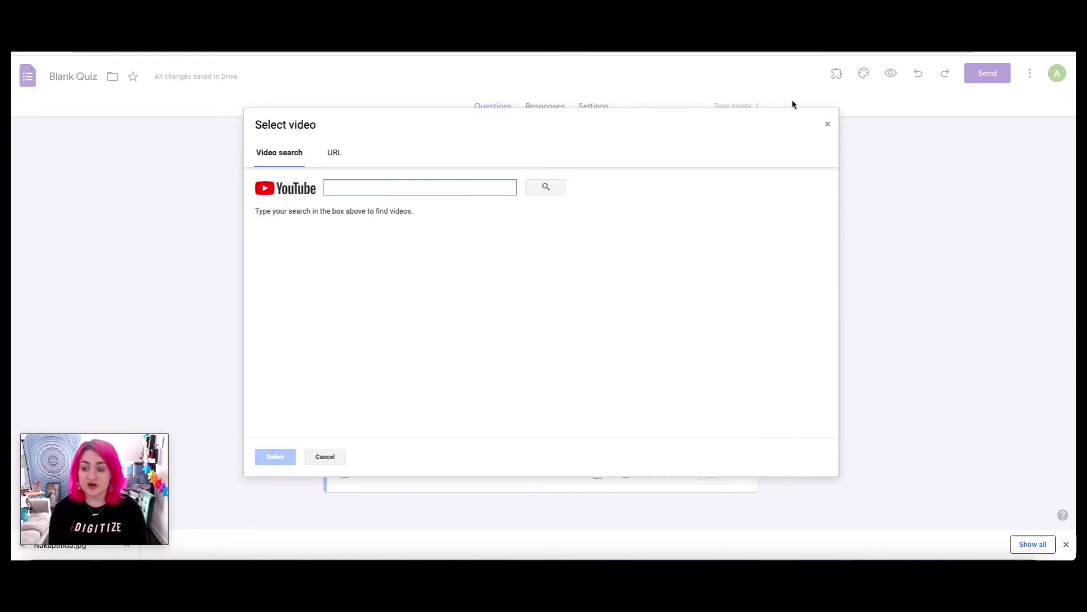
pyautogui.click(827, 124)
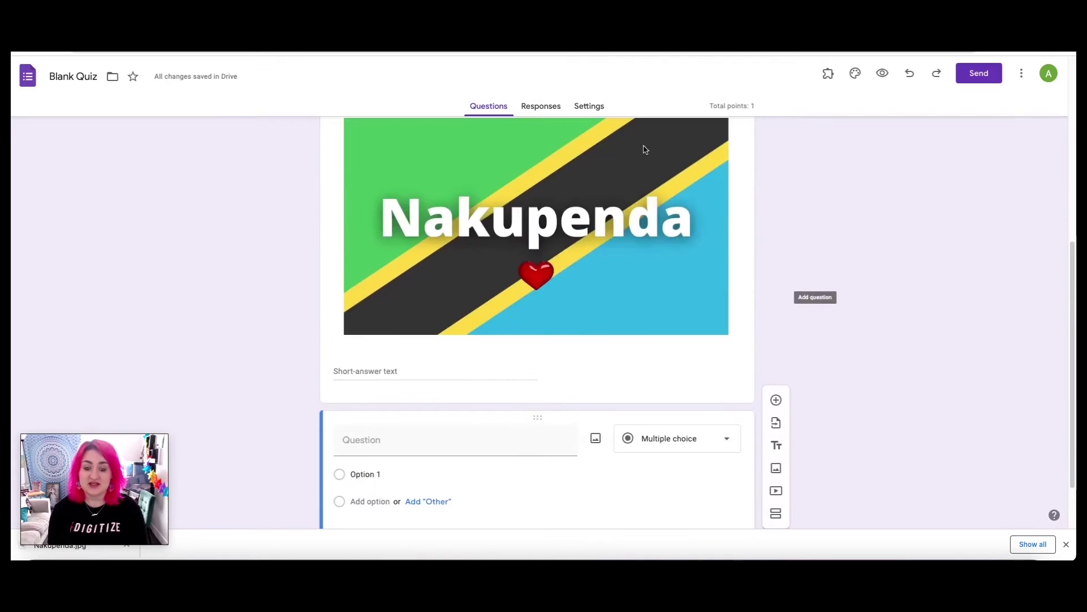
pyautogui.scroll(2, 649, 270)
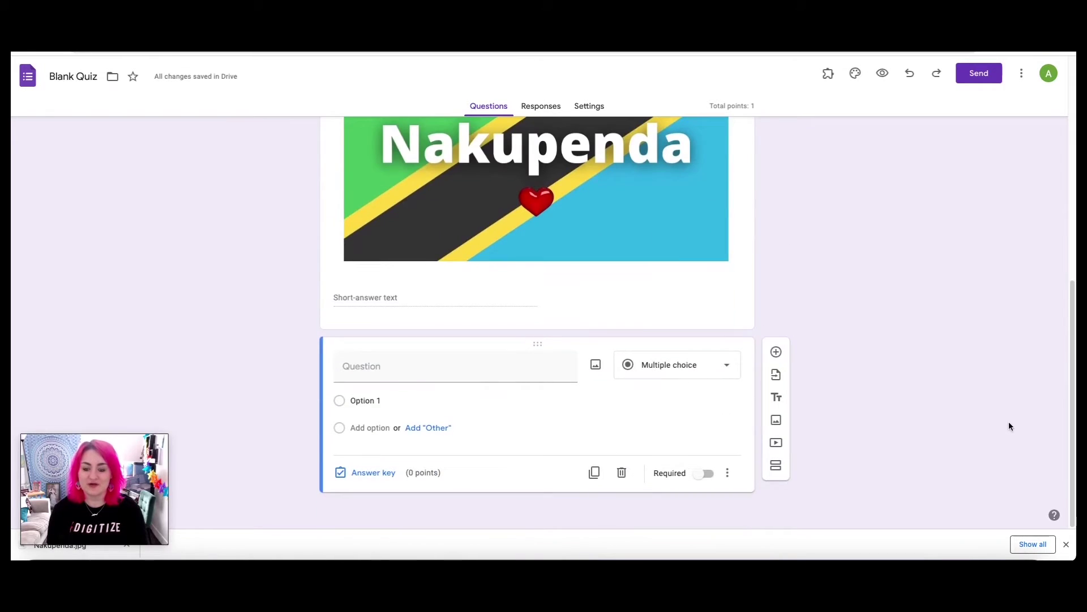
pyautogui.click(722, 365)
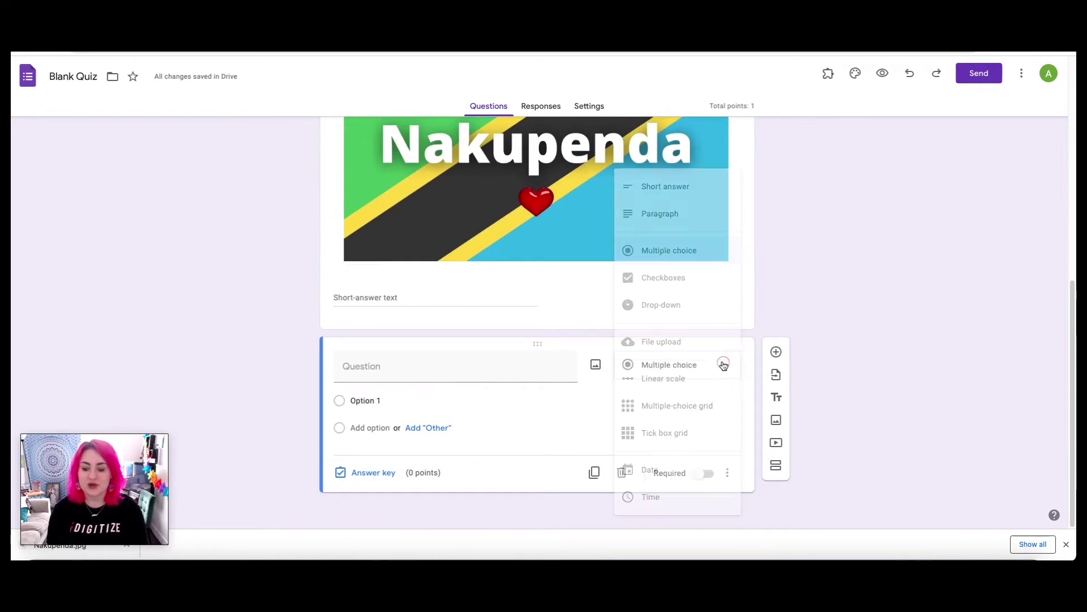
pyautogui.click(690, 344)
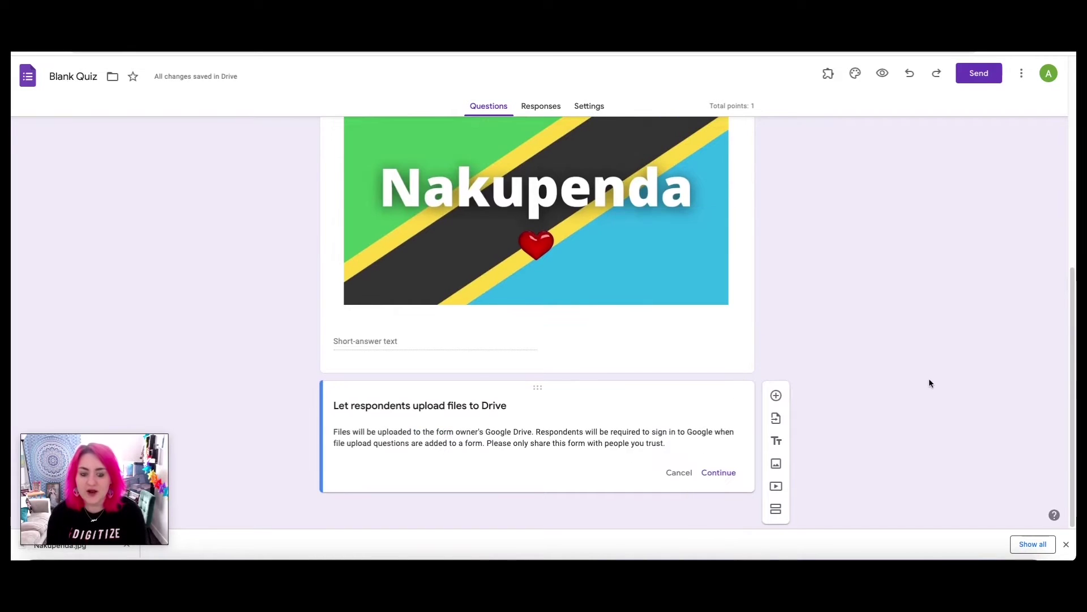
pyautogui.scroll(3, 665, 381)
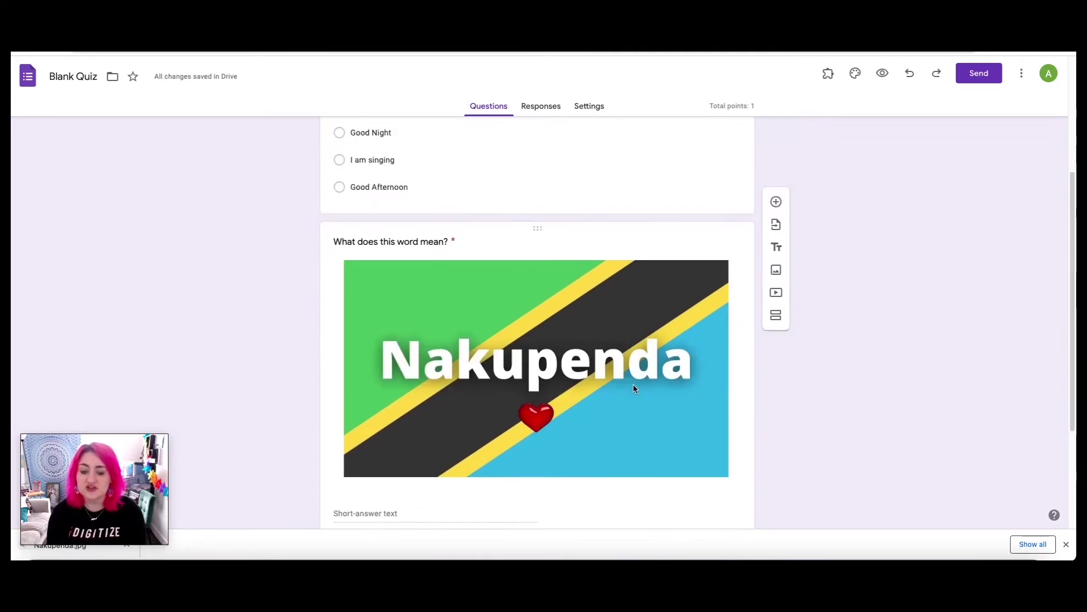
pyautogui.scroll(-3, 633, 384)
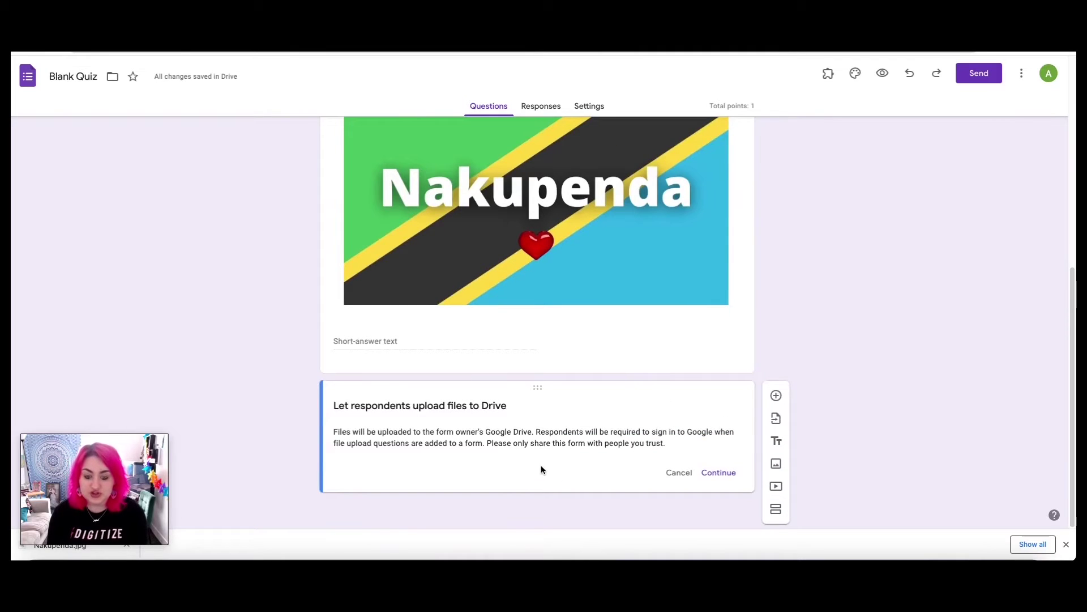
pyautogui.click(711, 472)
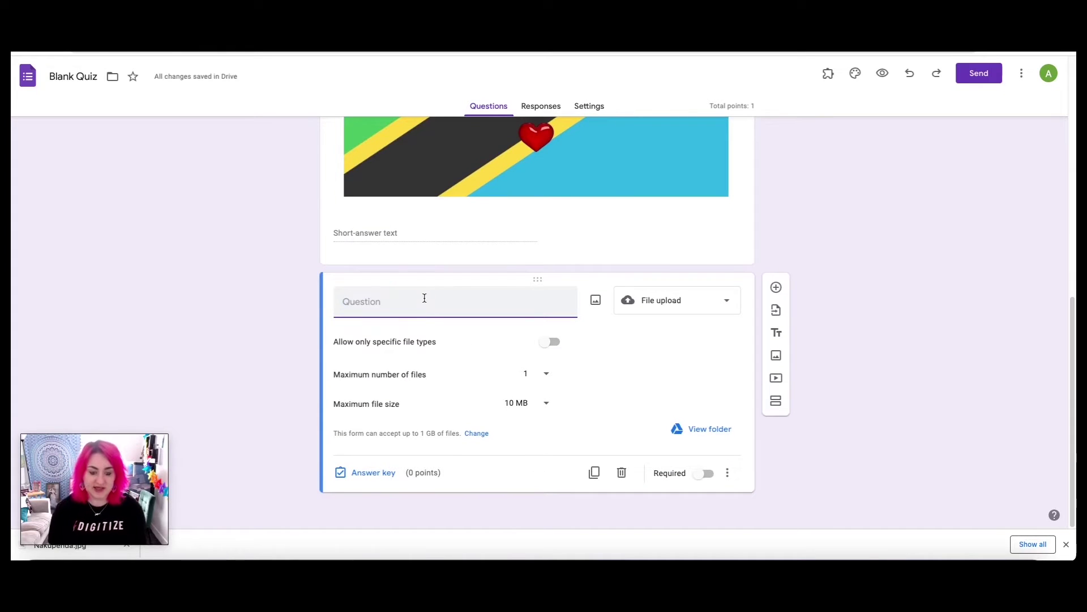
# Begin the file-upload question's text with 'Please upload a voice clip or video of you saying the phrase' followed by an opening quotation mark.
pyautogui.write('Pleas')
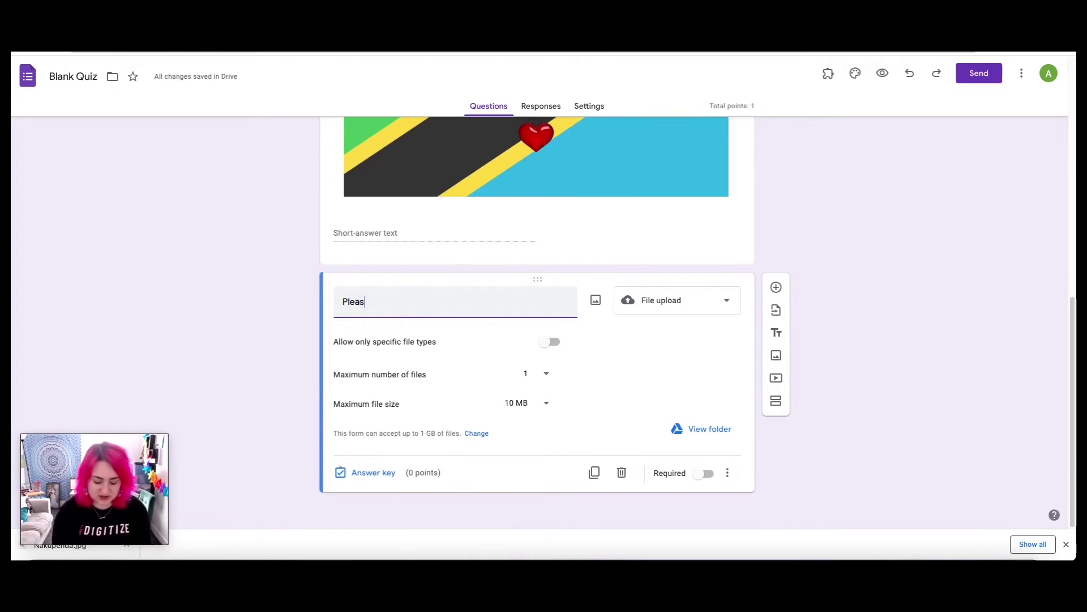
pyautogui.write('e upload ')
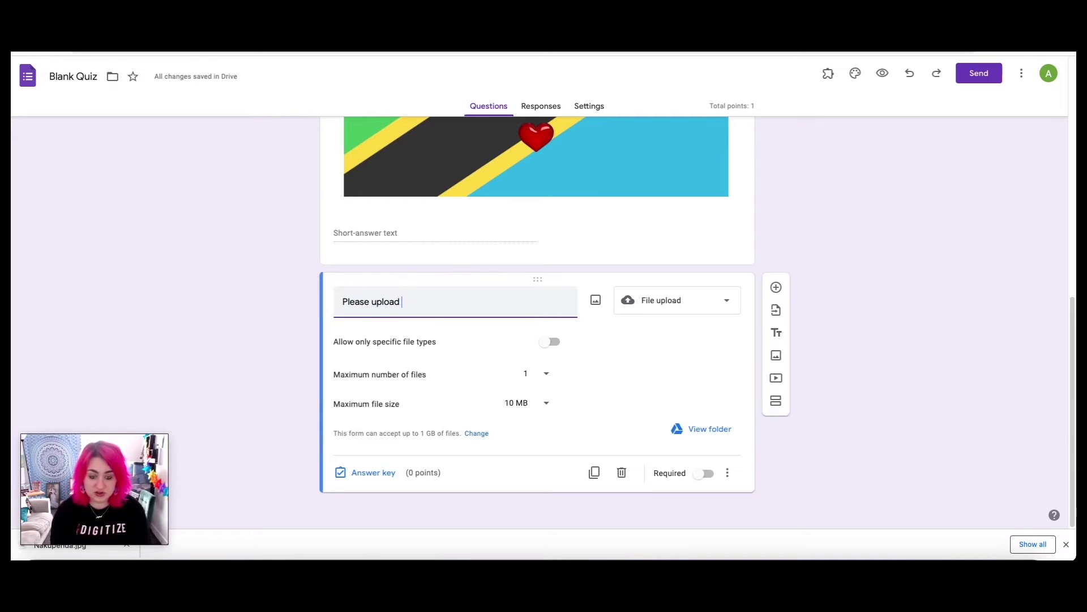
pyautogui.write('a voice c')
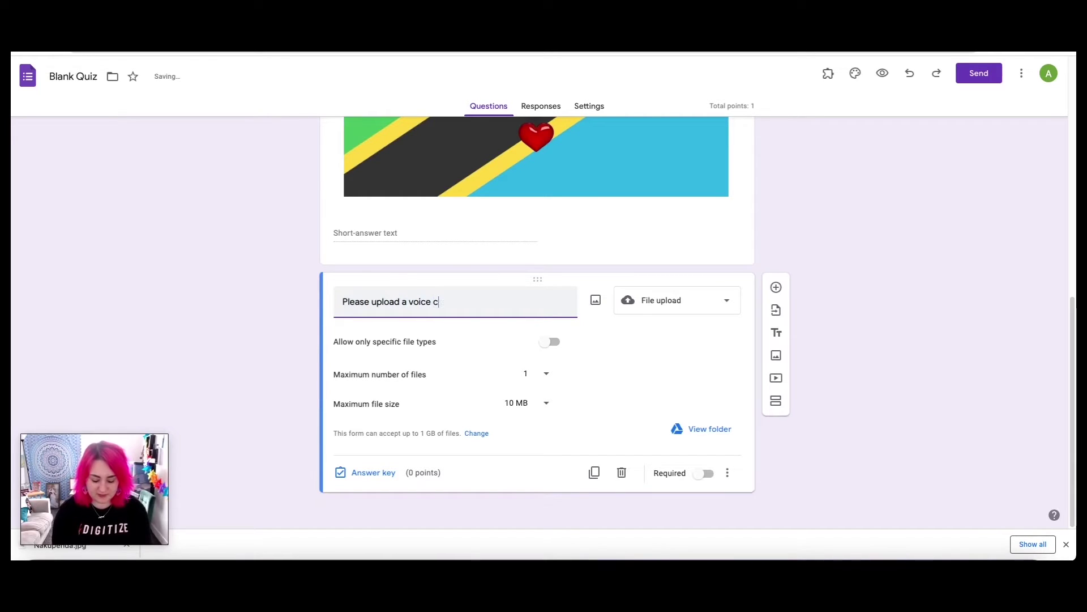
pyautogui.write('lip or video of you')
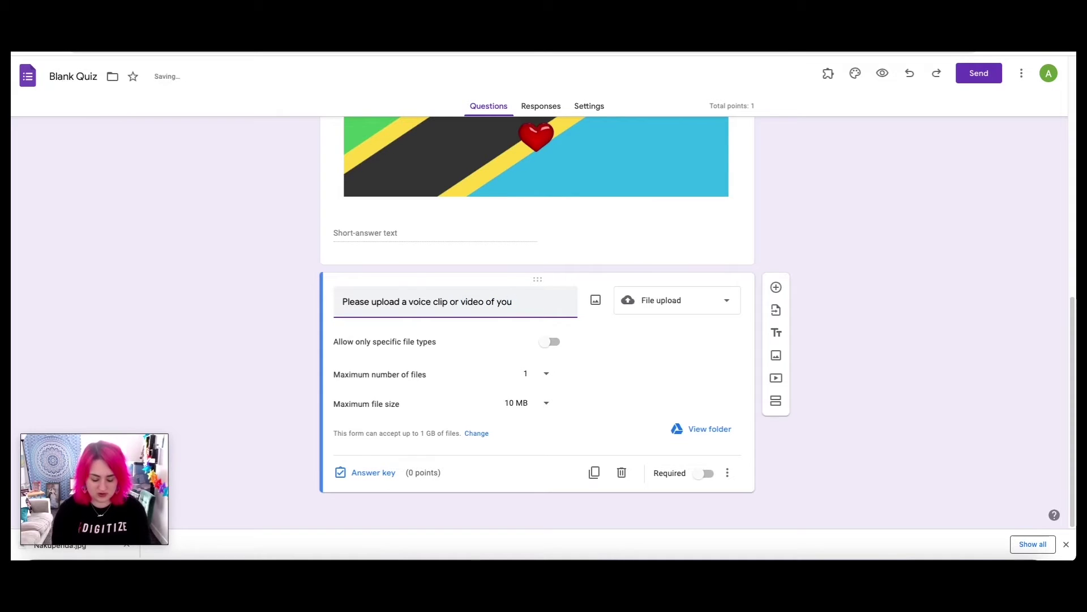
pyautogui.write(' saying the ')
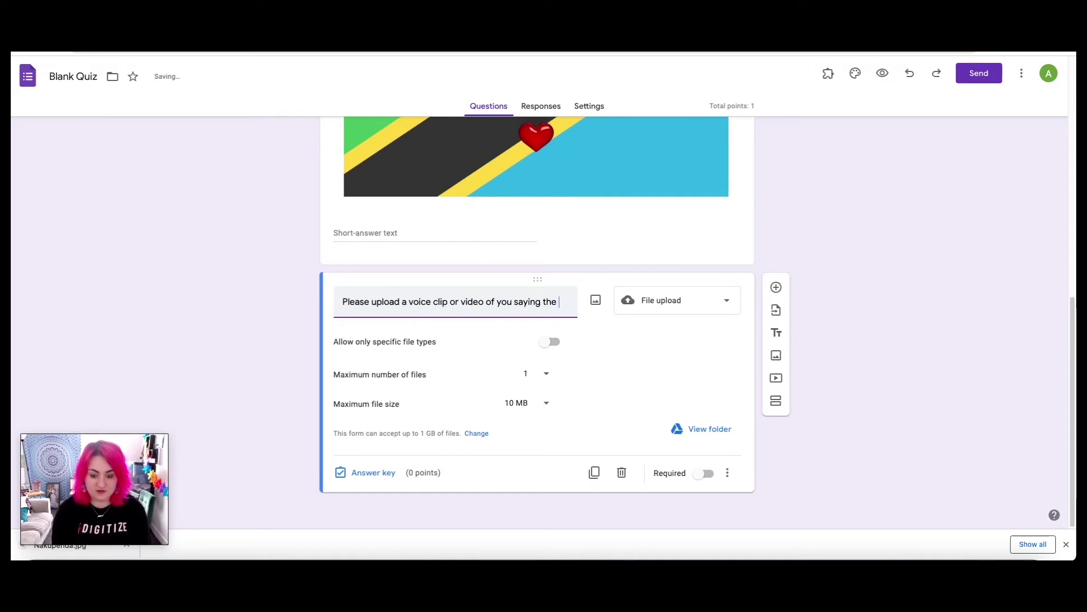
pyautogui.write('phrase @')
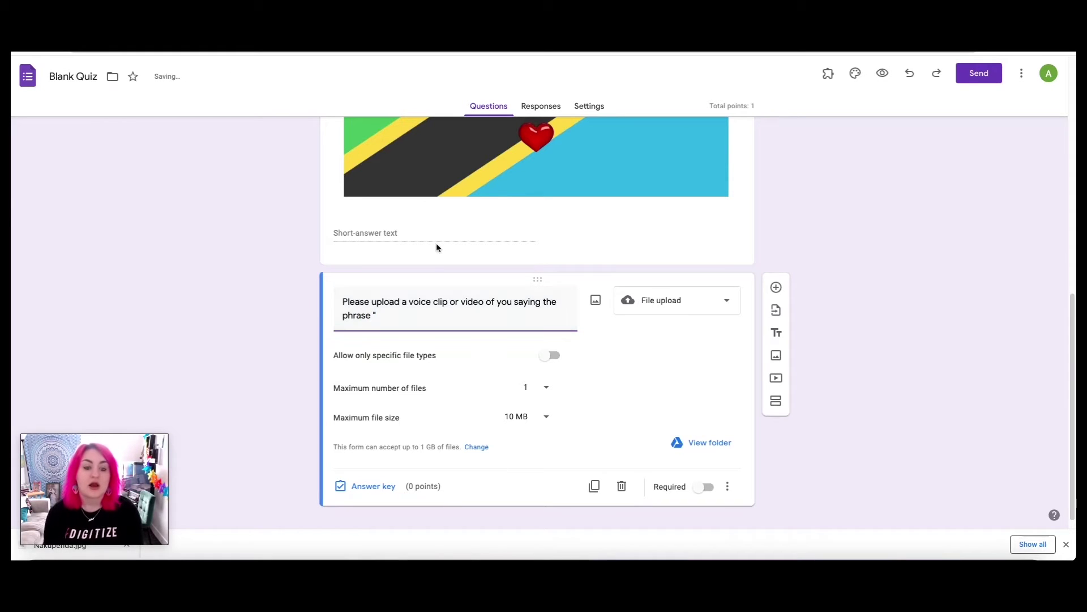
# Copy the Swahili phrase "Habari za asubuhi" (Good morning) from the phrase list web page.
pyautogui.hotkey('ctrl', 'Tab')
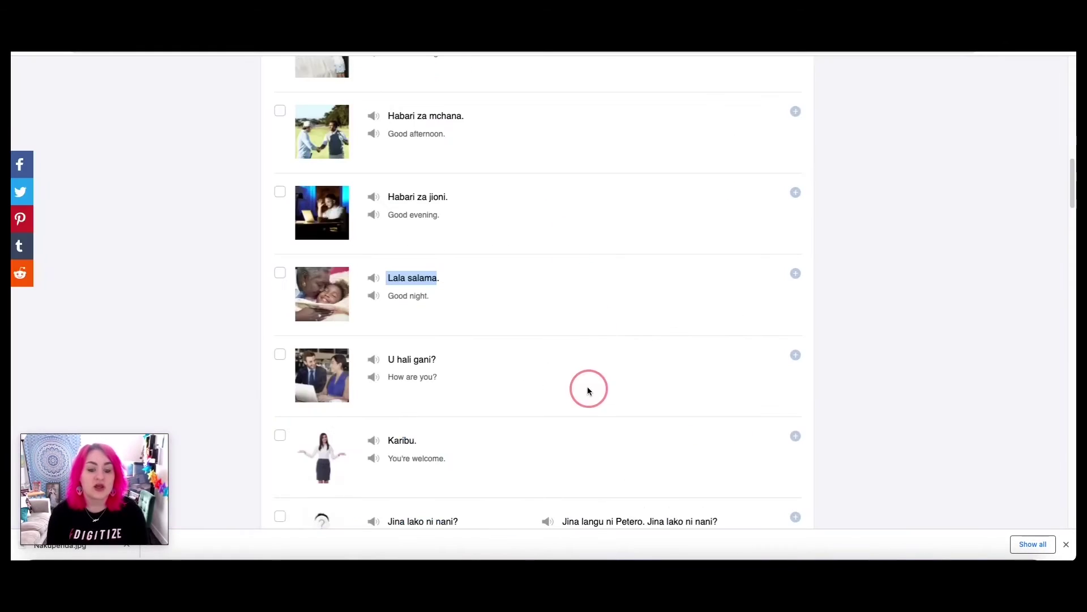
pyautogui.scroll(-3, 587, 390)
pyautogui.scroll(-5, 588, 390)
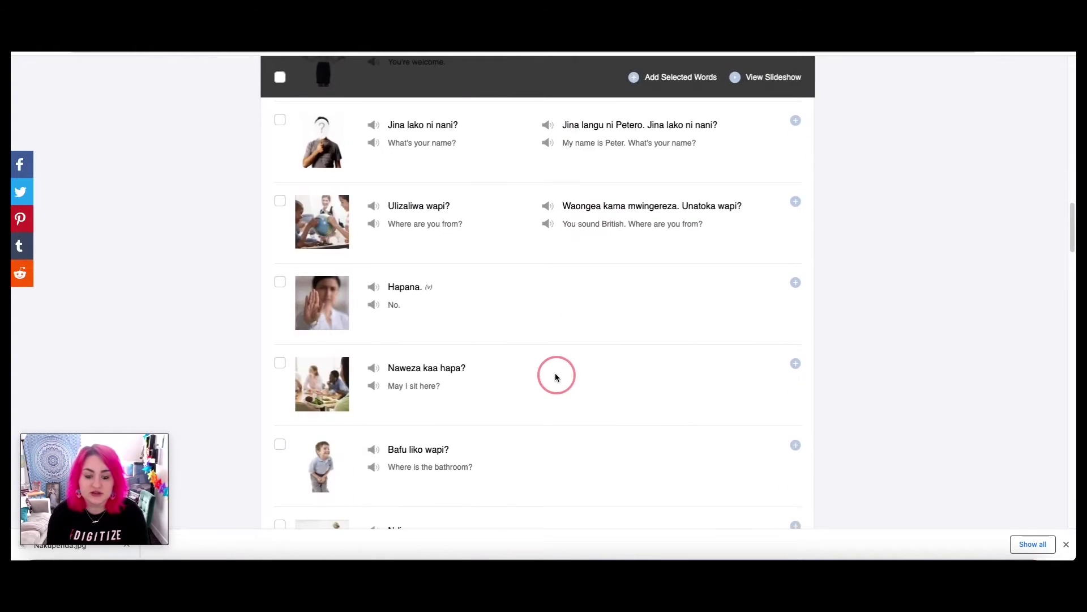
pyautogui.scroll(-1, 555, 375)
pyautogui.scroll(6, 555, 373)
pyautogui.scroll(6, 555, 373)
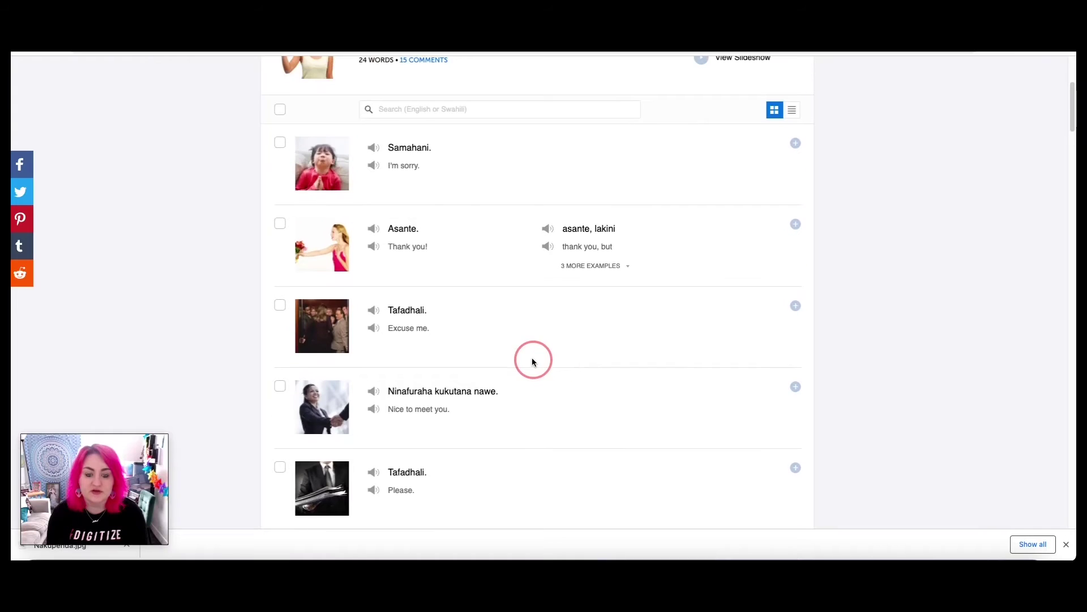
pyautogui.scroll(-9, 537, 362)
pyautogui.scroll(3, 537, 363)
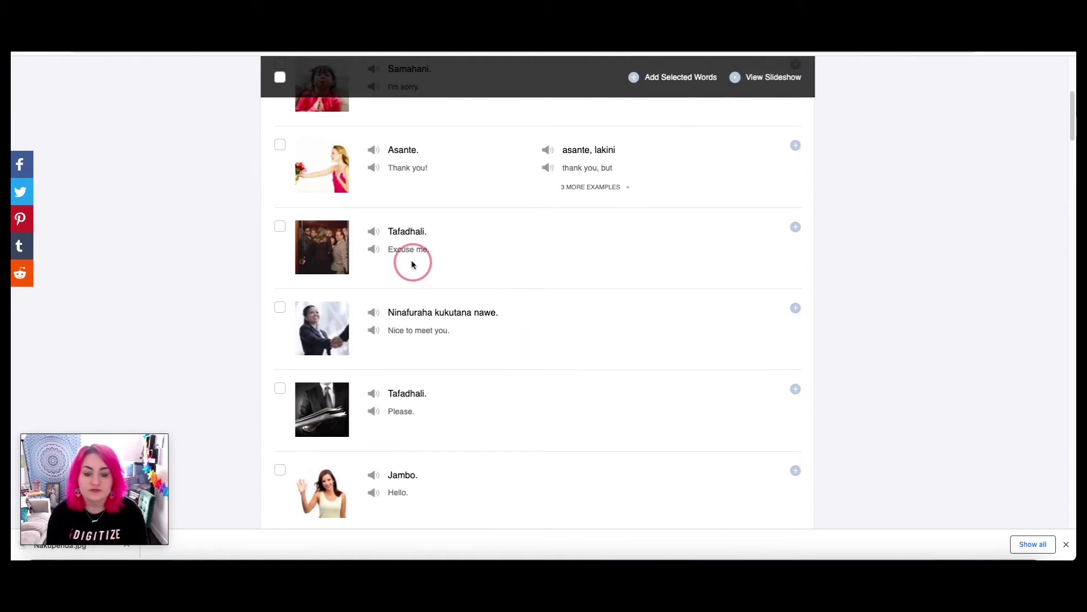
pyautogui.scroll(1, 478, 413)
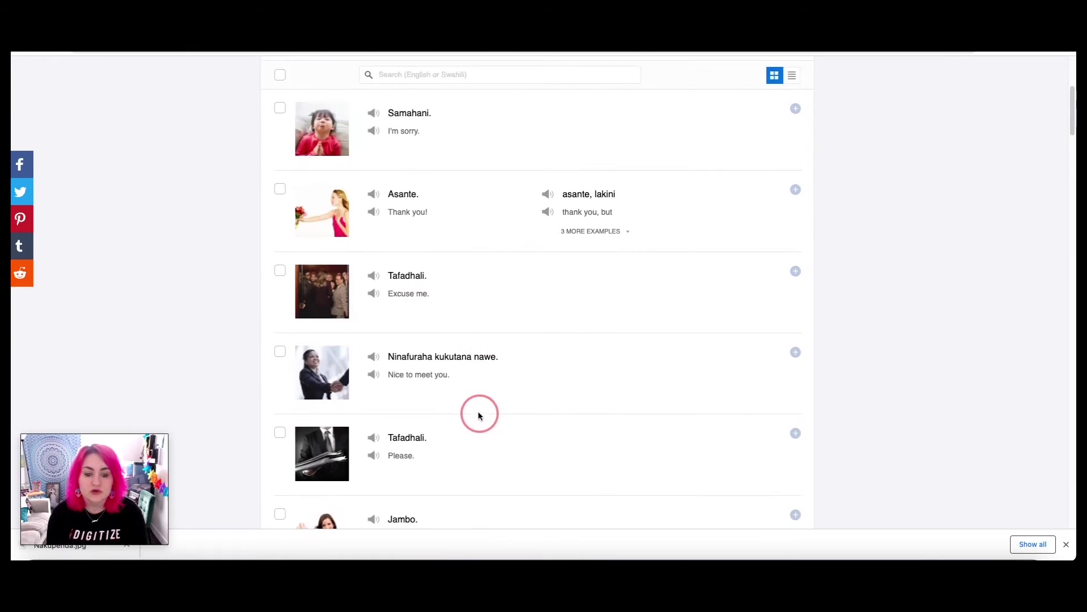
pyautogui.scroll(-8, 477, 408)
pyautogui.tripleClick(476, 409)
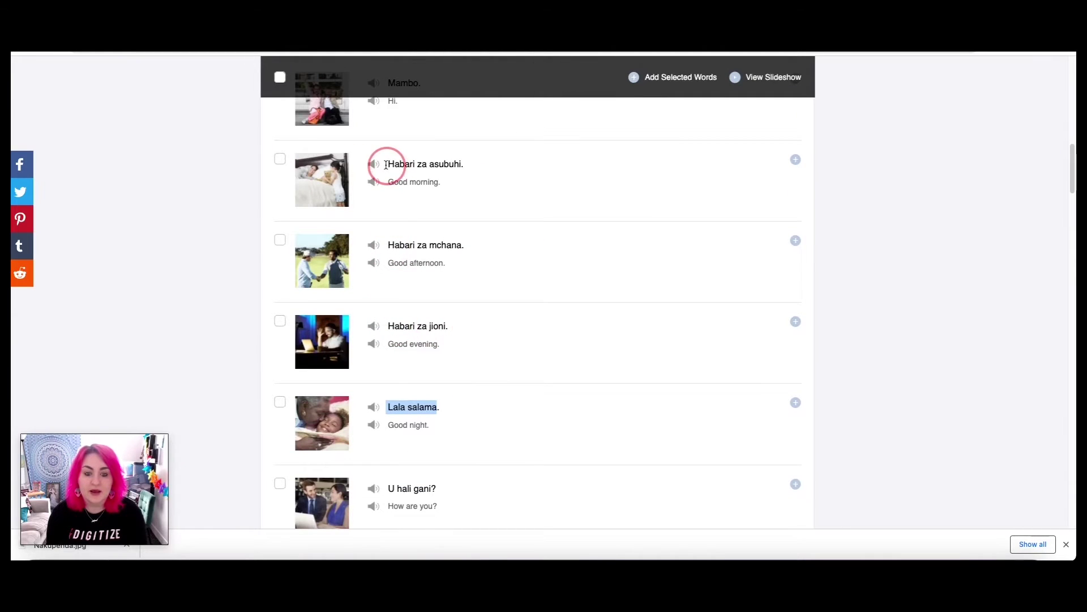
pyautogui.moveTo(389, 163); pyautogui.dragTo(461, 165)
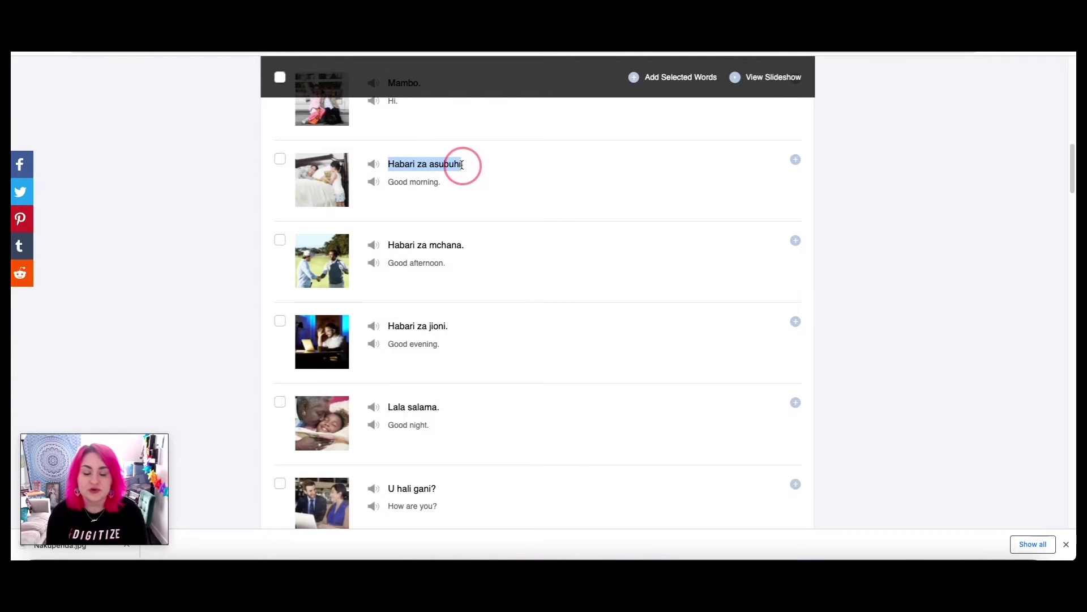
pyautogui.rightClick(459, 163)
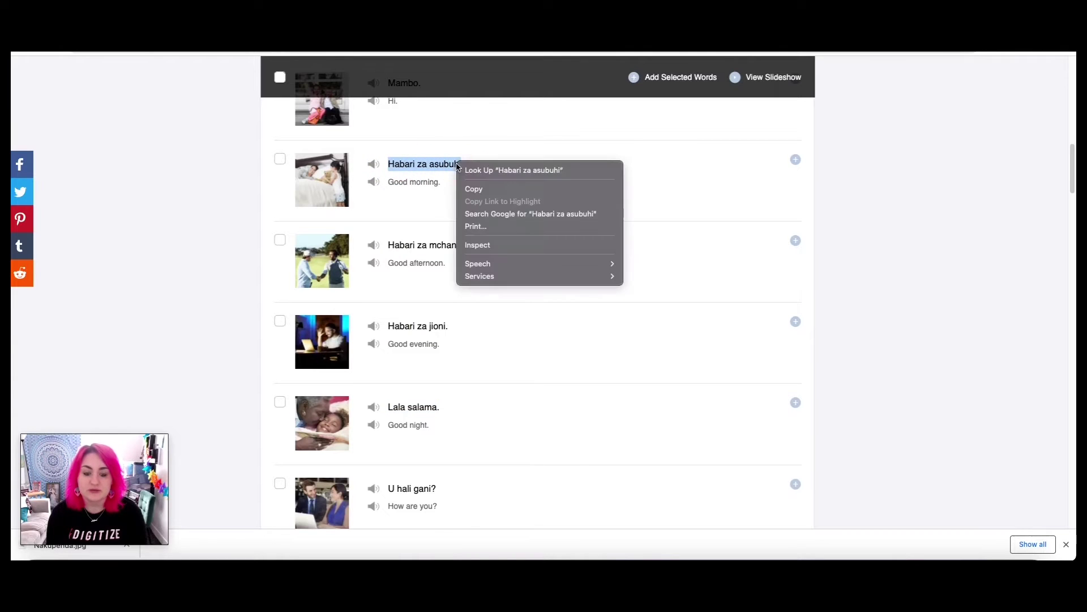
pyautogui.click(484, 189)
# Return to the quiz and complete the file-upload question with the copied phrase "Habari za asubuhi" and a closing quotation mark.
pyautogui.click(477, 56)
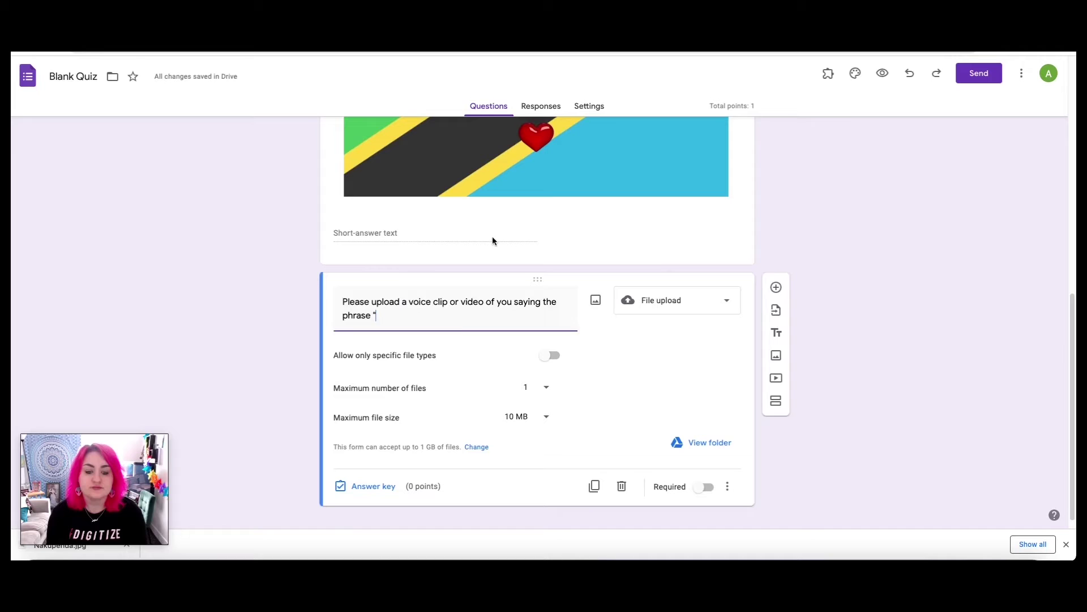
pyautogui.rightClick(450, 317)
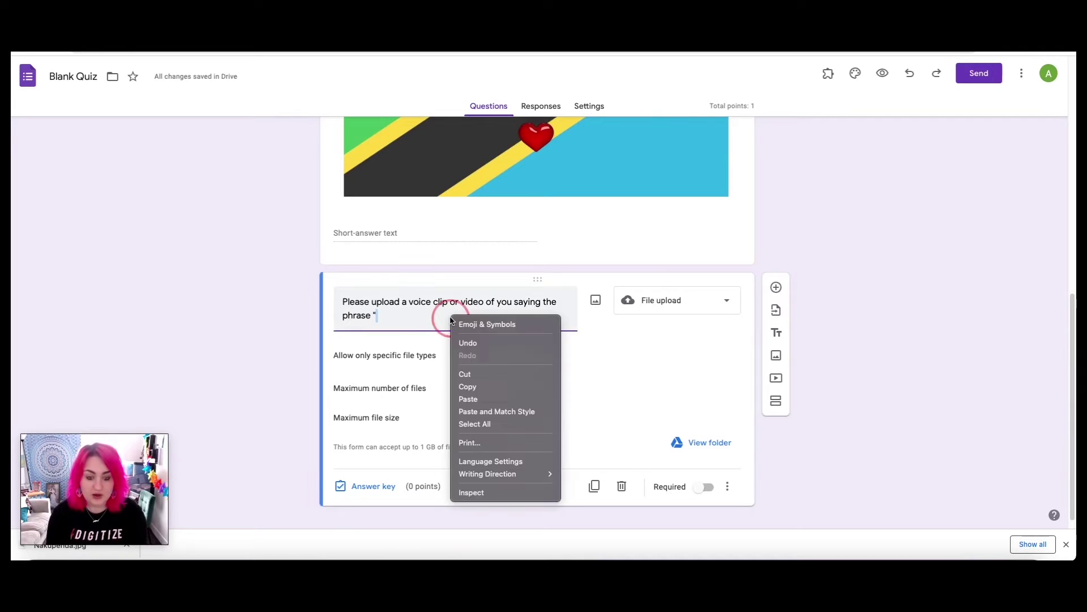
pyautogui.click(500, 398)
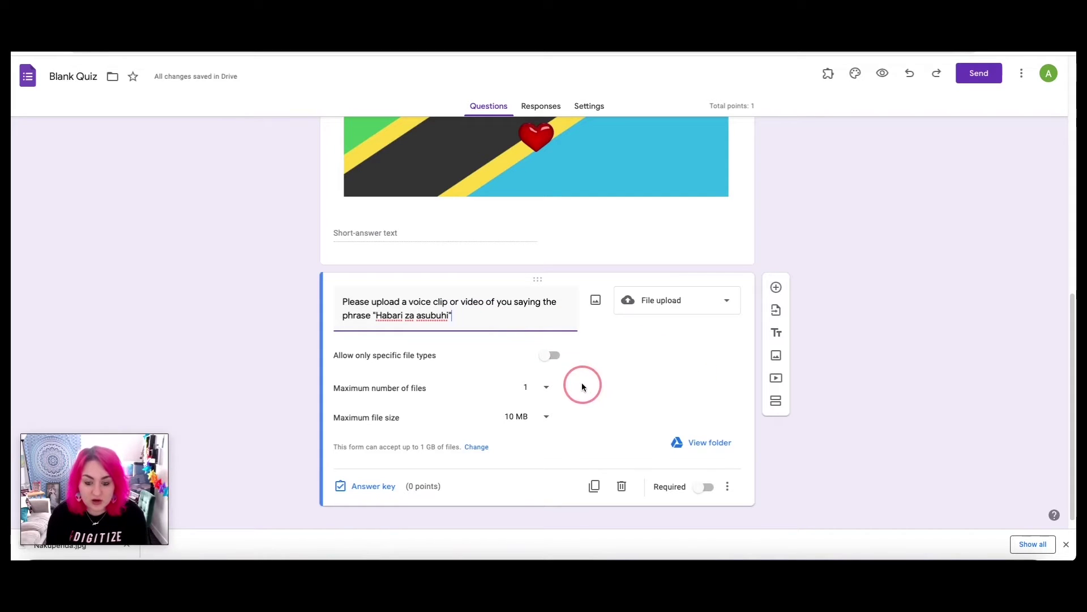
# Restrict the file-upload question to specific file types, allowing only Audio and Video.
pyautogui.click(552, 356)
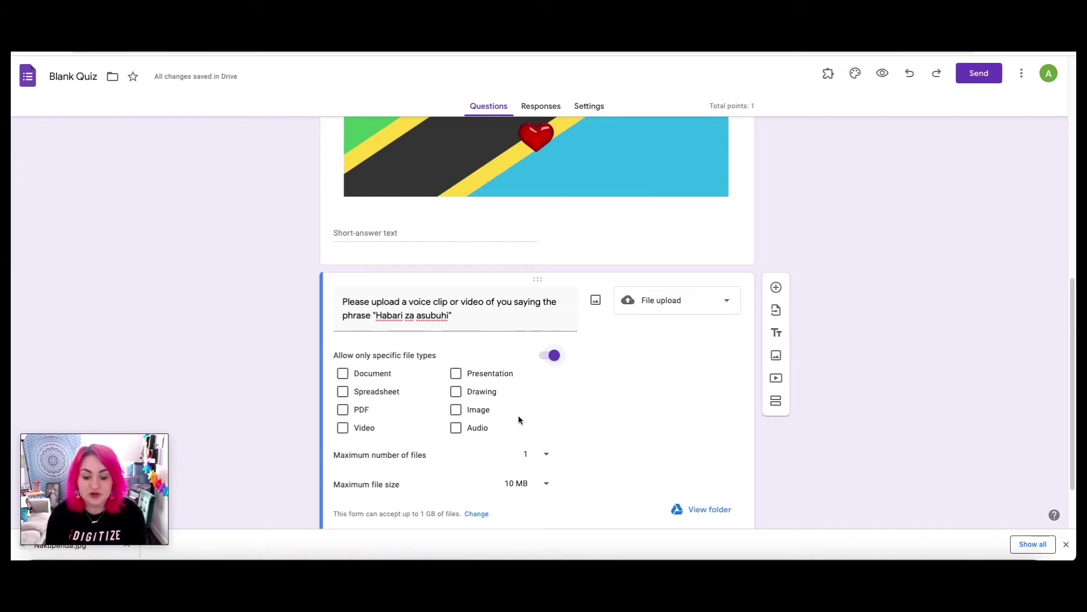
pyautogui.click(479, 428)
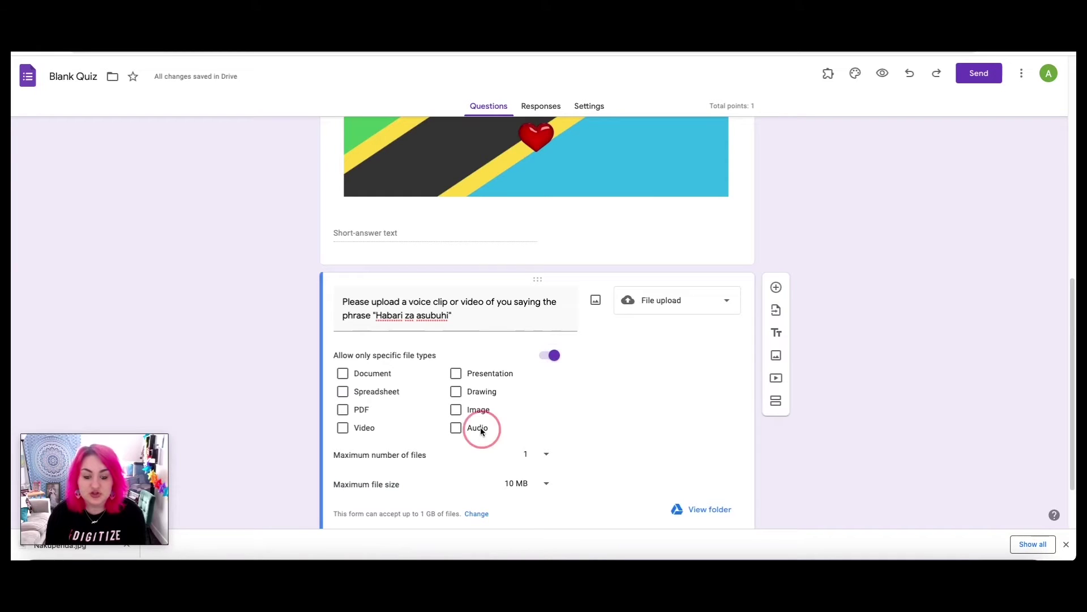
pyautogui.click(343, 428)
# Set the upload question's maximum number of files to 1 and its maximum file size to 10 MB.
pyautogui.scroll(-1, 614, 431)
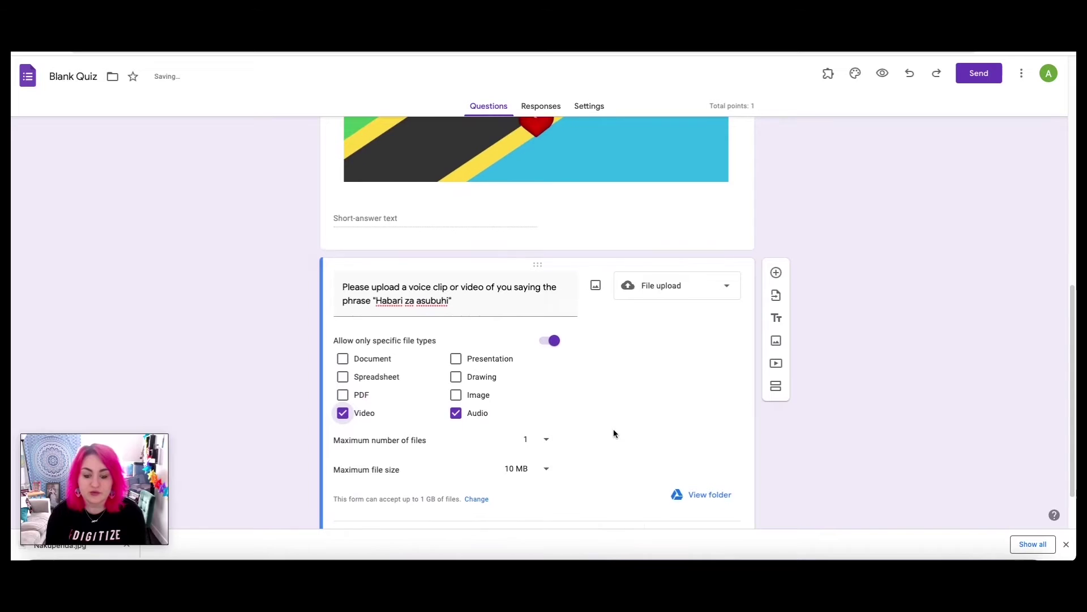
pyautogui.scroll(-1, 613, 434)
pyautogui.click(546, 422)
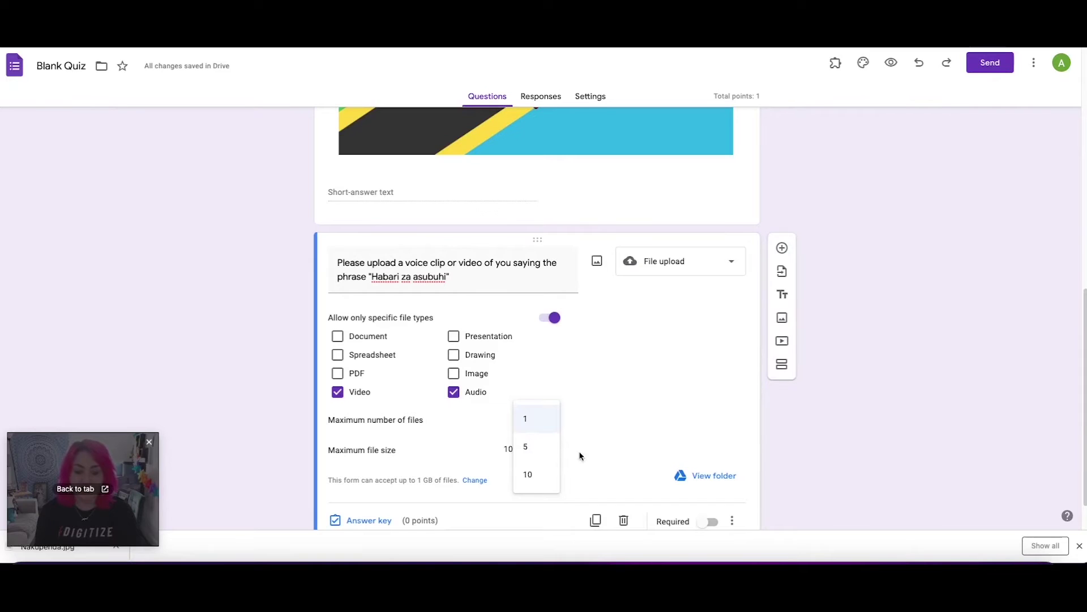
pyautogui.click(527, 422)
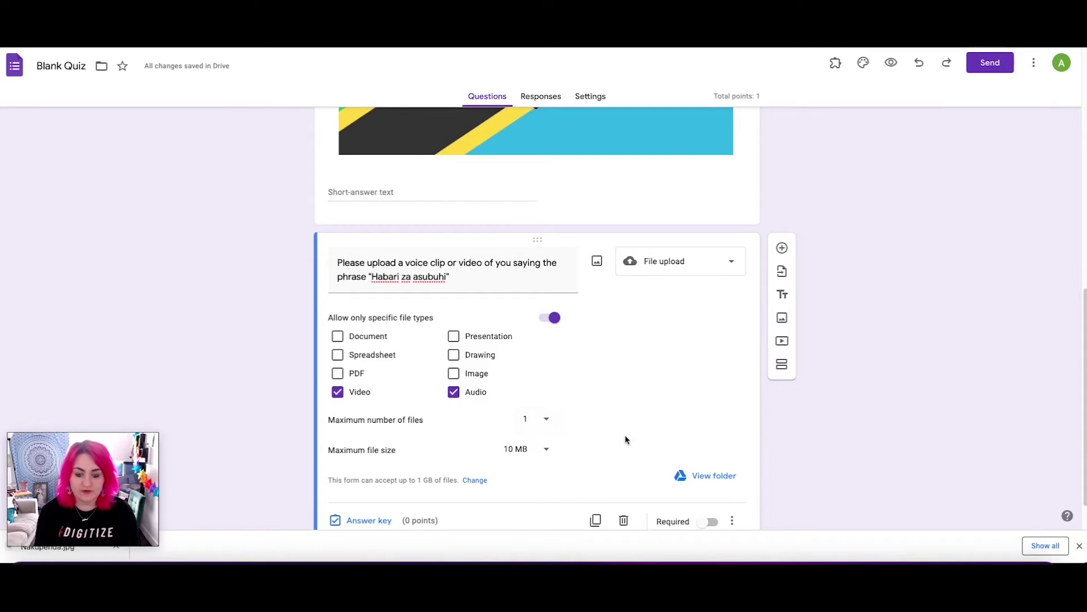
pyautogui.click(539, 452)
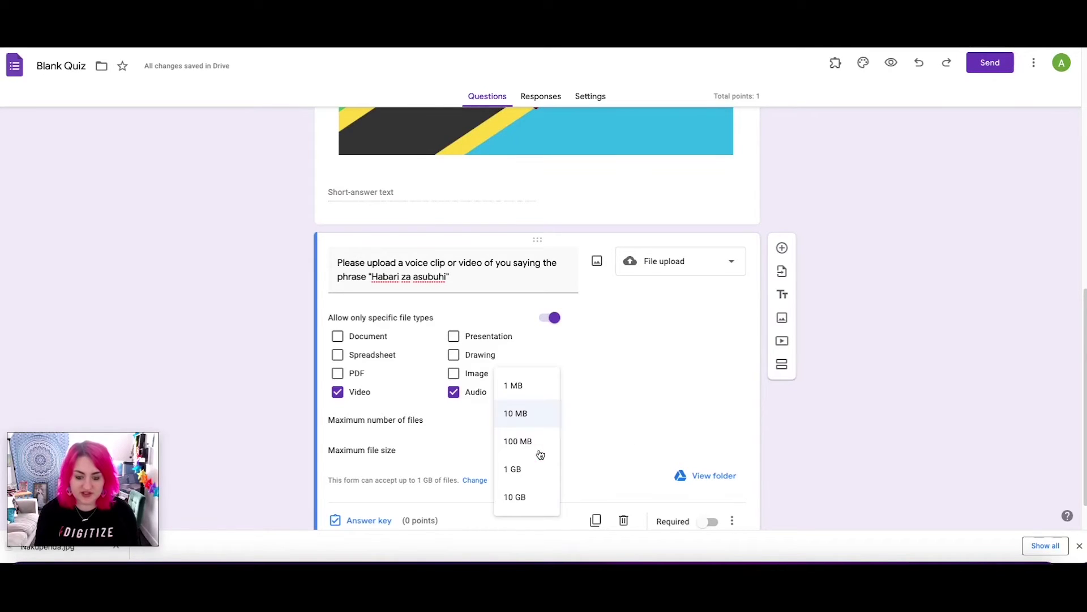
pyautogui.scroll(-1, 540, 448)
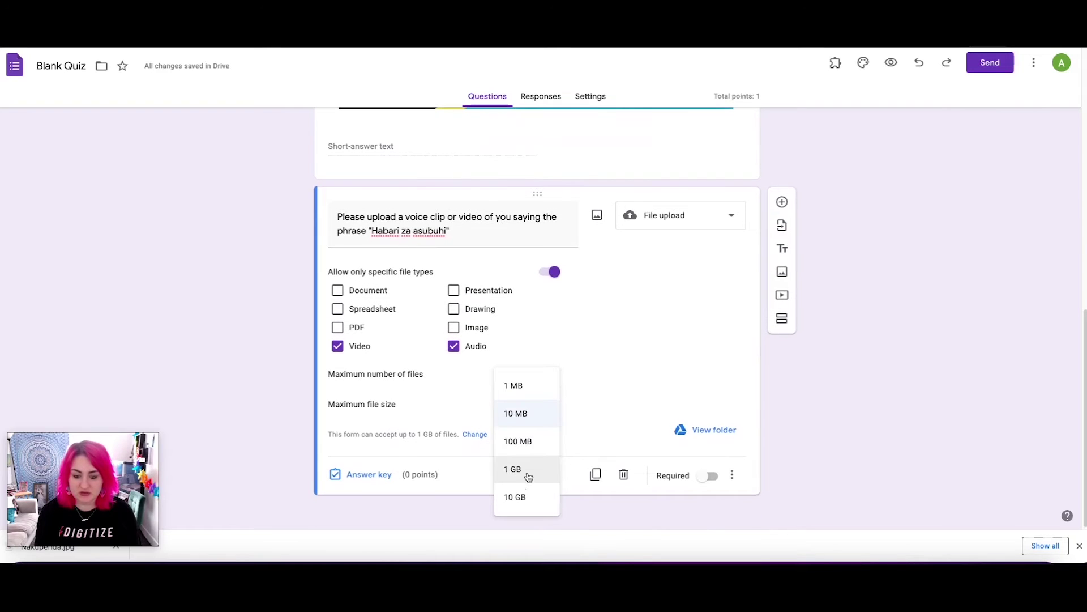
pyautogui.click(522, 413)
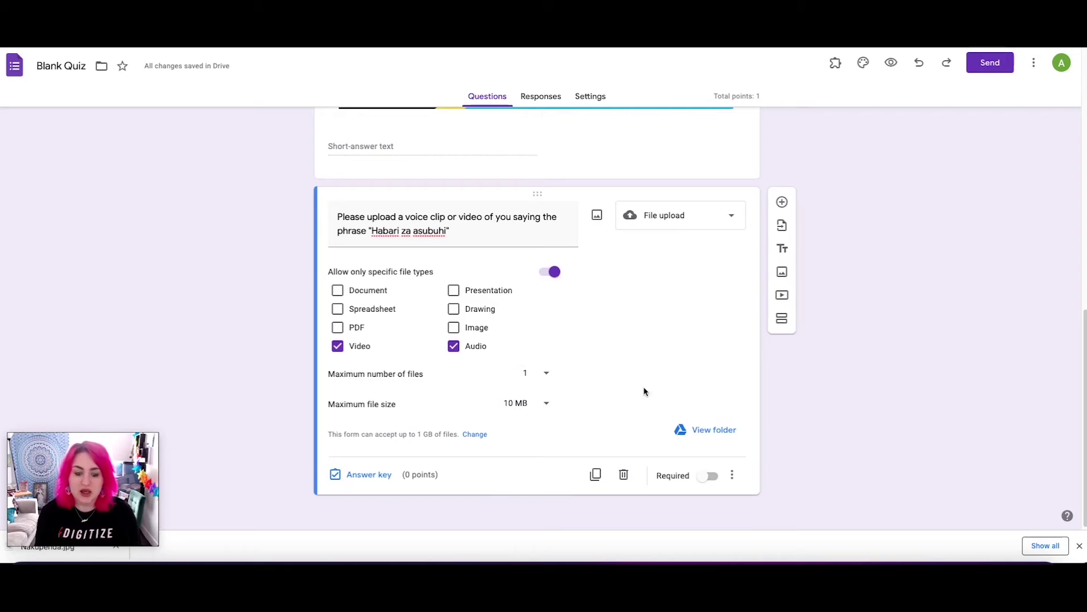
# Make the file-upload question required and assign it 1 point in its answer key.
pyautogui.click(712, 478)
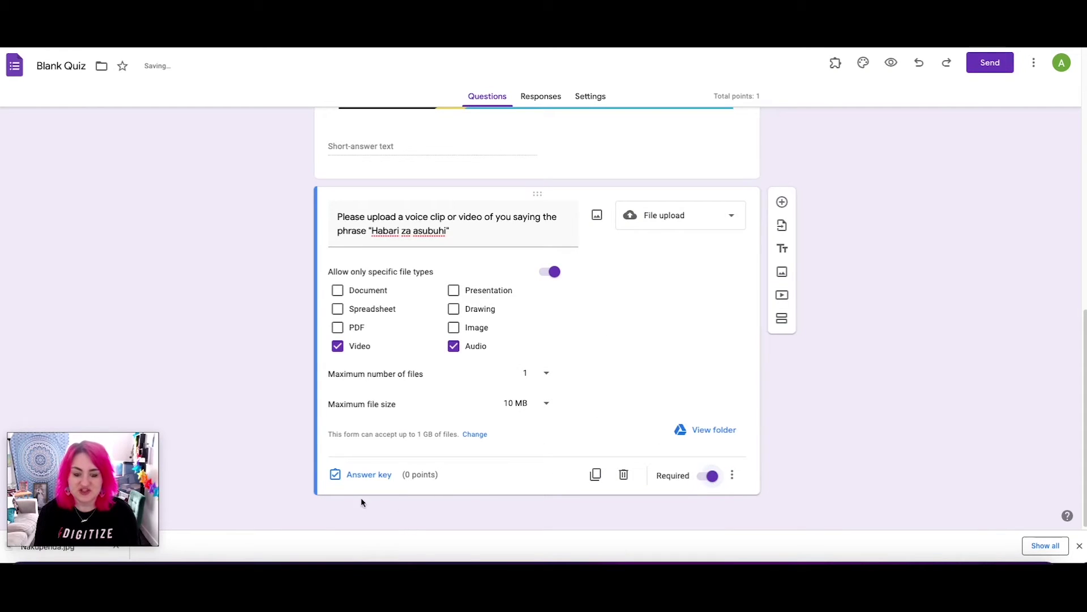
pyautogui.click(359, 479)
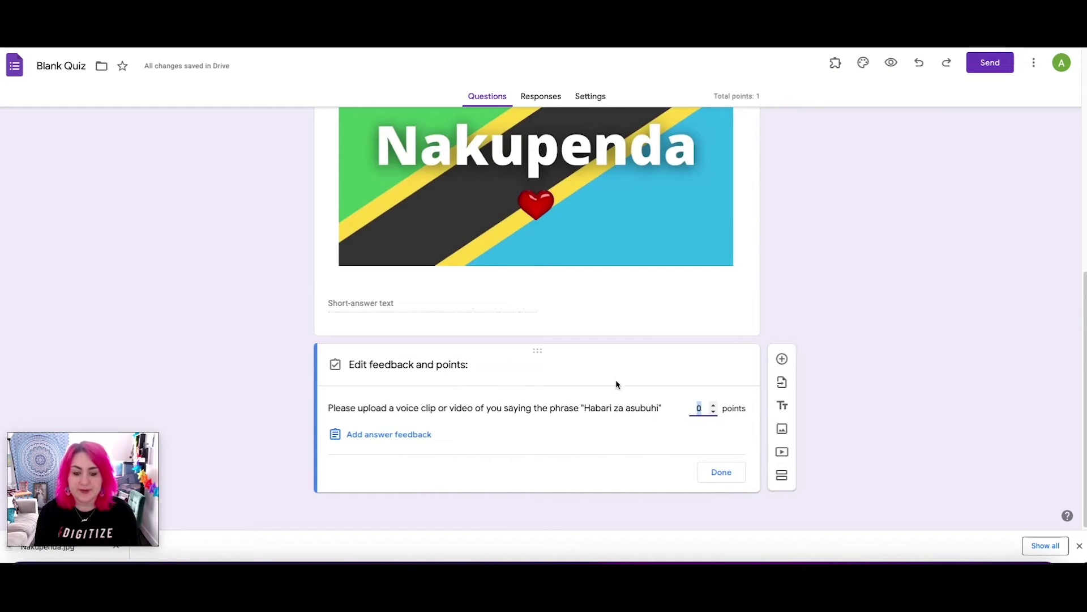
pyautogui.click(713, 406)
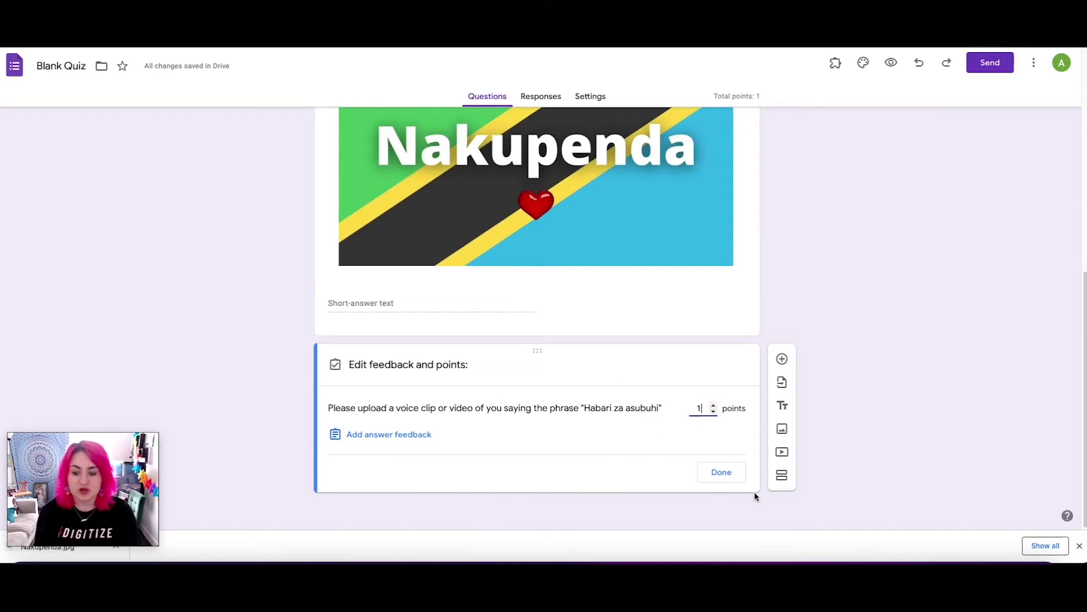
pyautogui.click(722, 474)
pyautogui.scroll(-3, 801, 474)
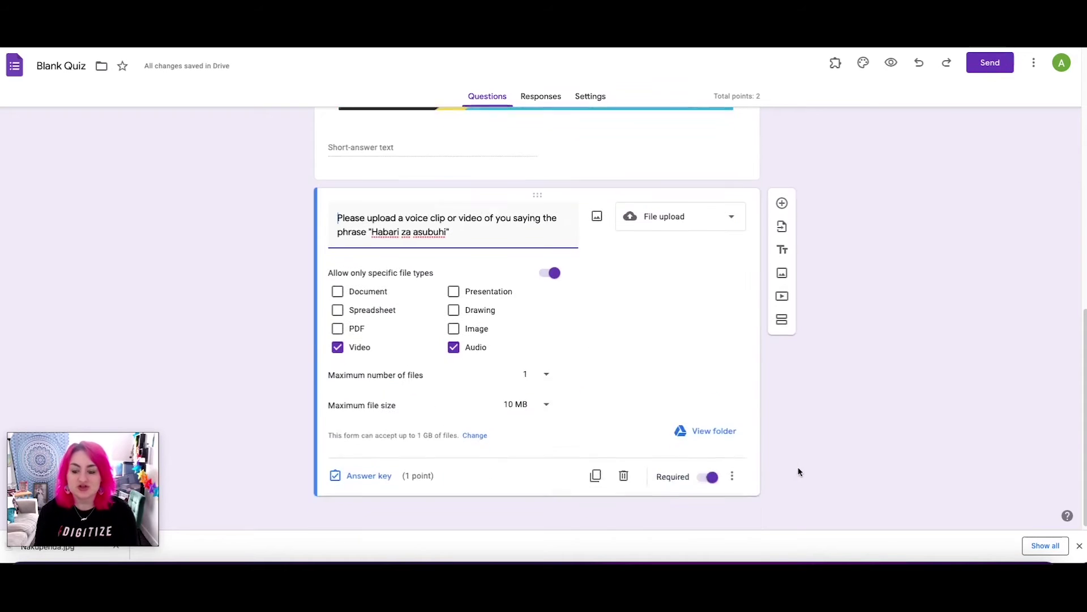
# Rename the form file as "My Swahili Quiz".
pyautogui.scroll(8, 799, 470)
pyautogui.scroll(3, 798, 469)
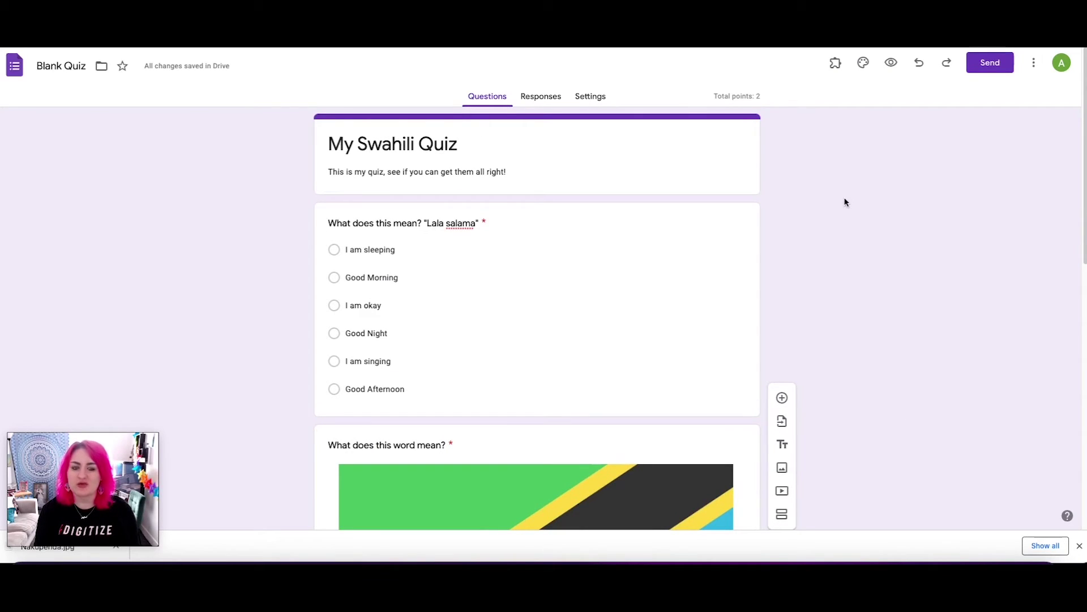
pyautogui.click(62, 66)
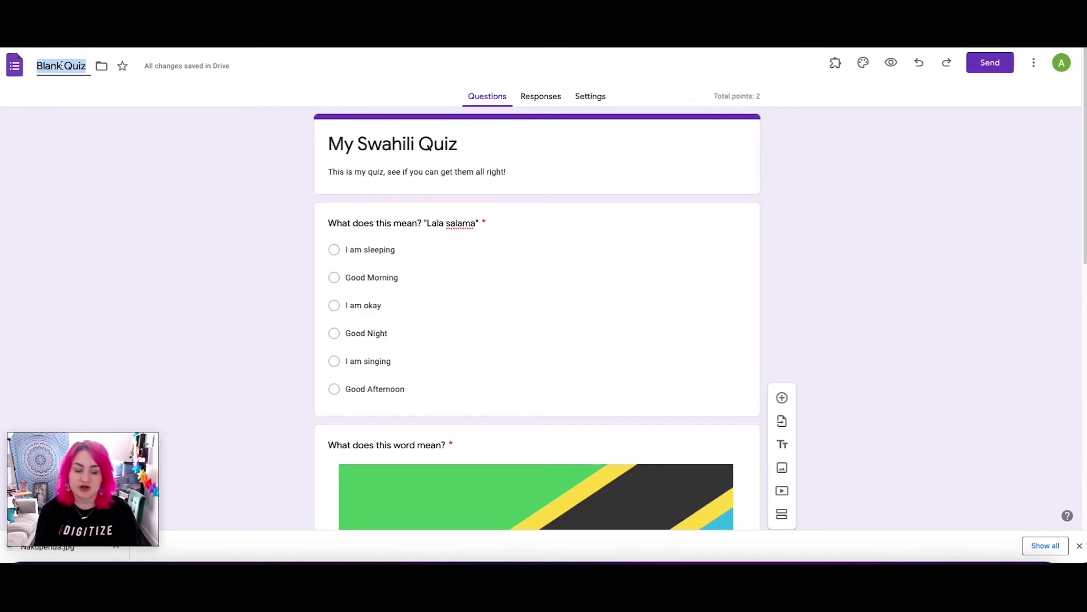
pyautogui.write('My Swah')
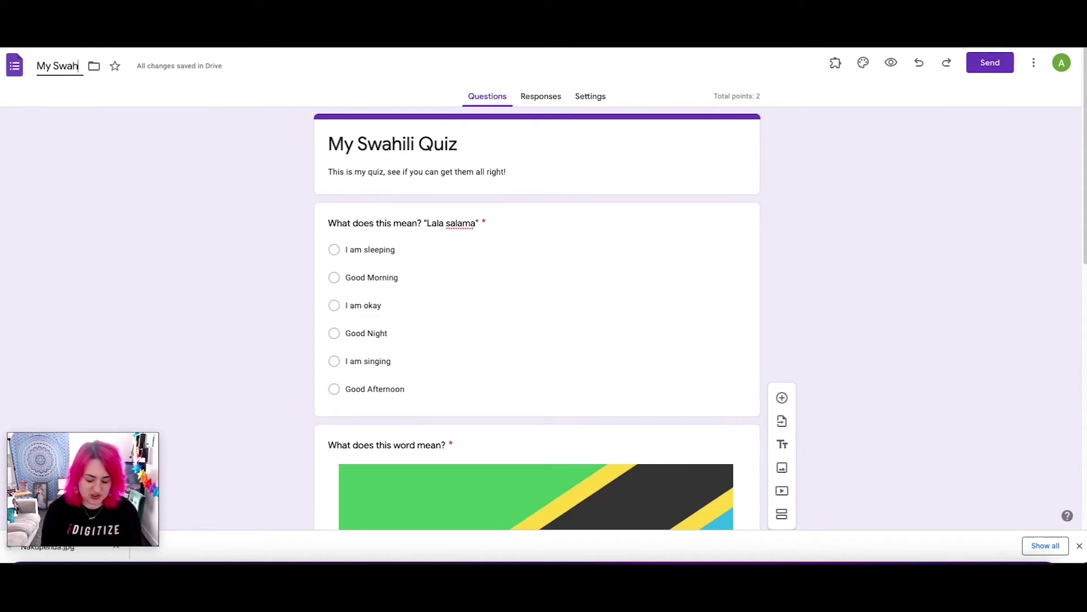
pyautogui.write('ili QUiz')
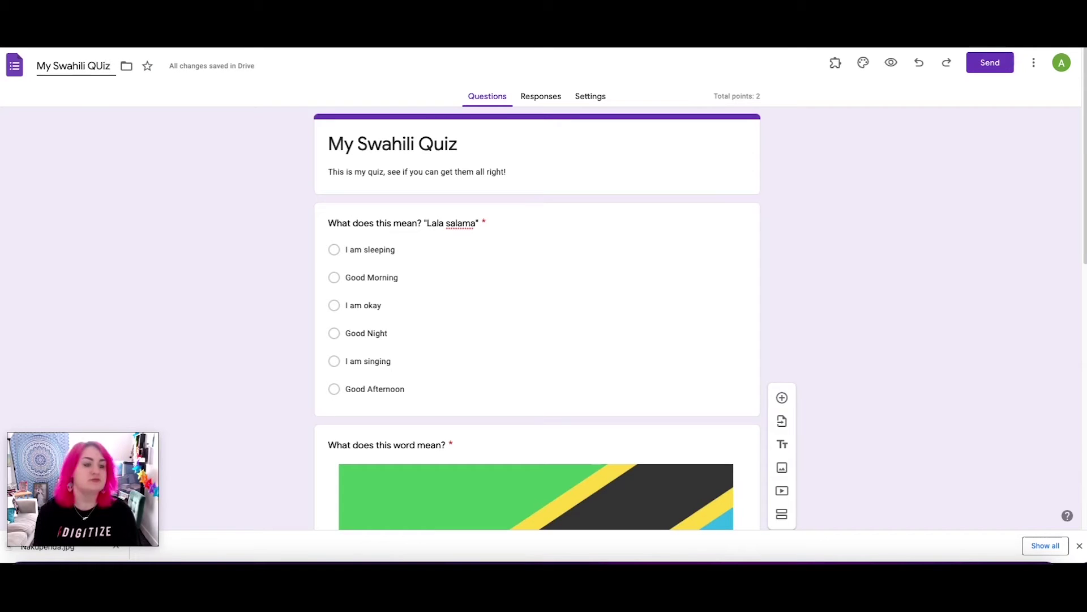
pyautogui.click(102, 66)
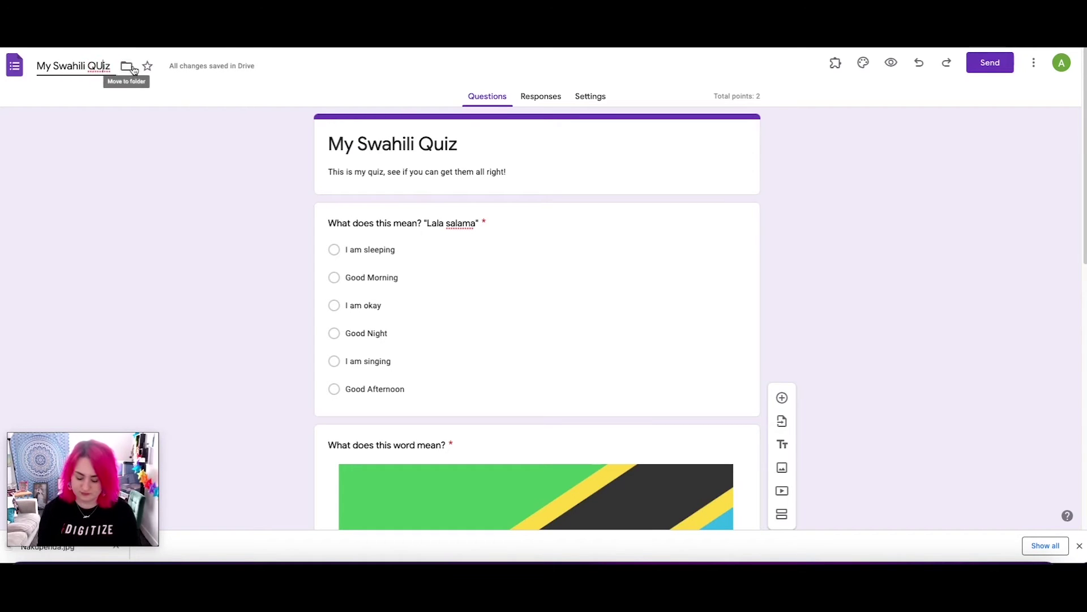
pyautogui.press('BackSpace')
pyautogui.write('u')
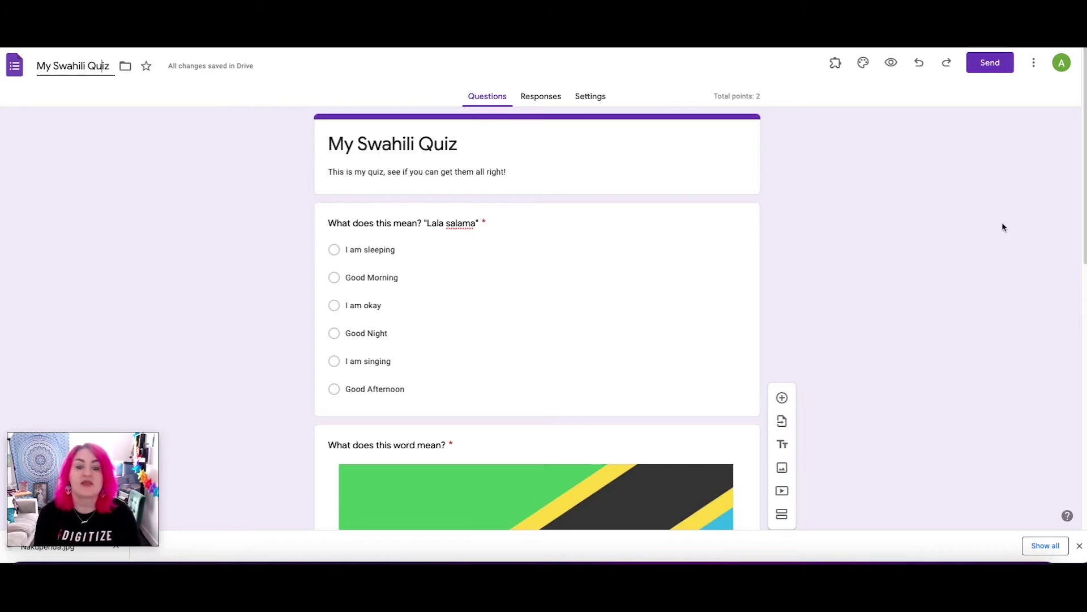
pyautogui.click(1003, 227)
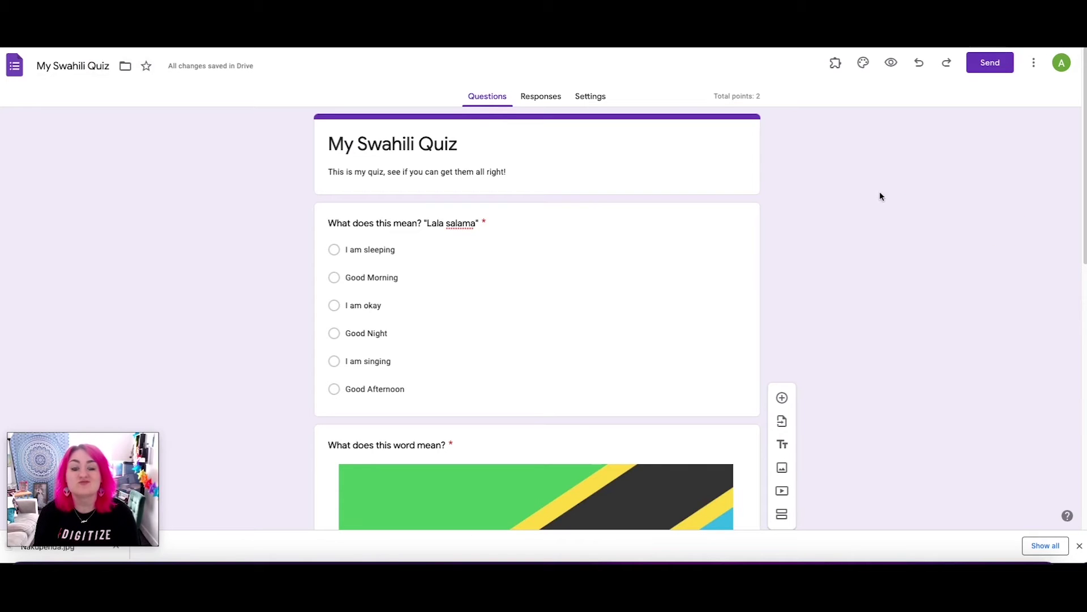
pyautogui.scroll(-9, 882, 197)
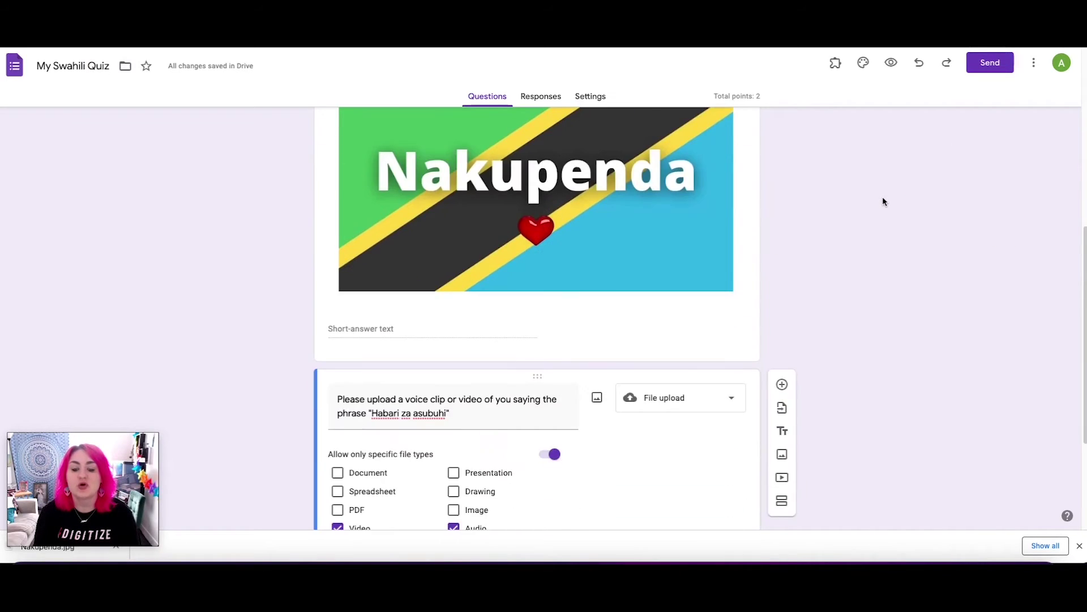
pyautogui.scroll(9, 882, 196)
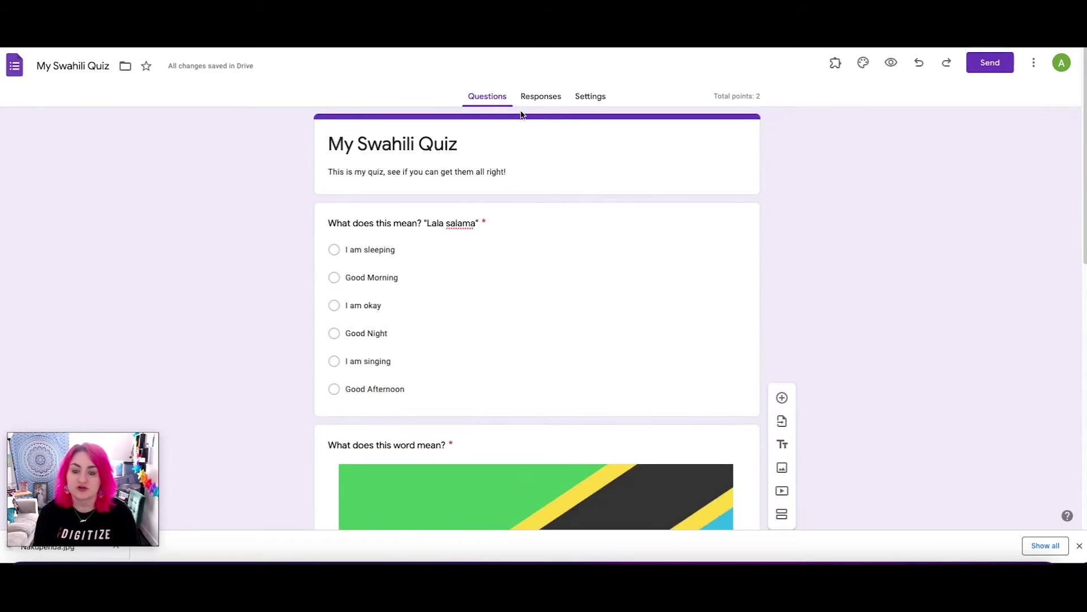
# Open the form's theme options and browse the Work and School pictures available for the header.
pyautogui.click(869, 58)
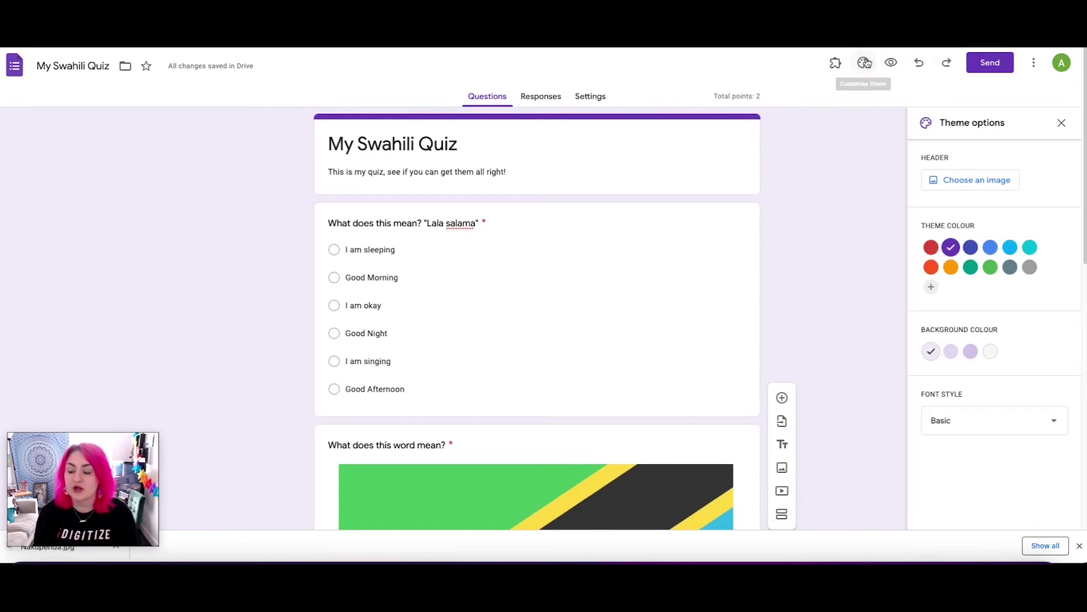
pyautogui.click(1005, 188)
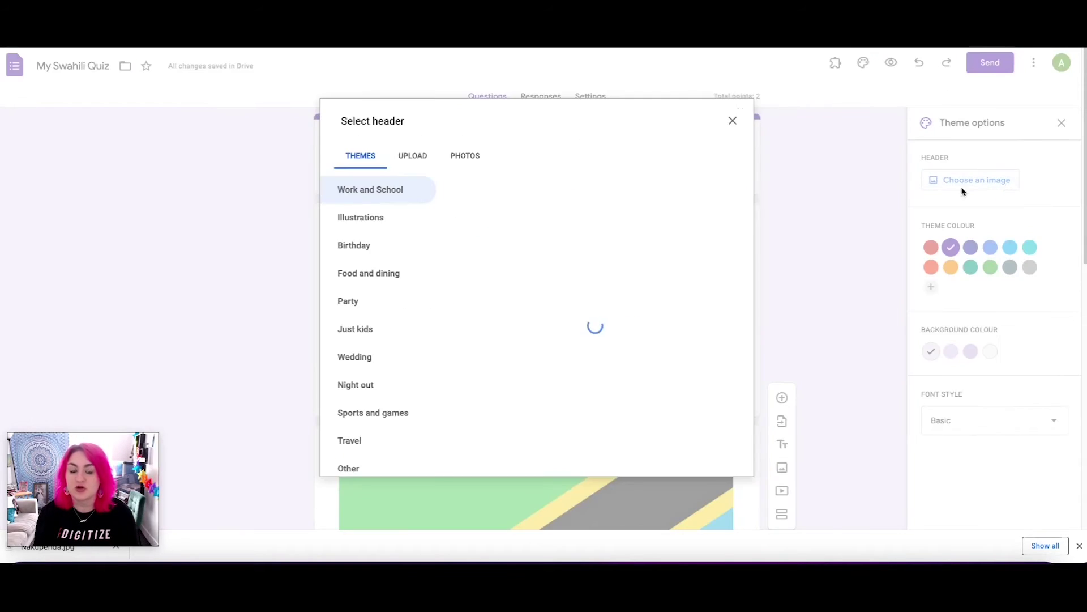
pyautogui.scroll(-10, 656, 347)
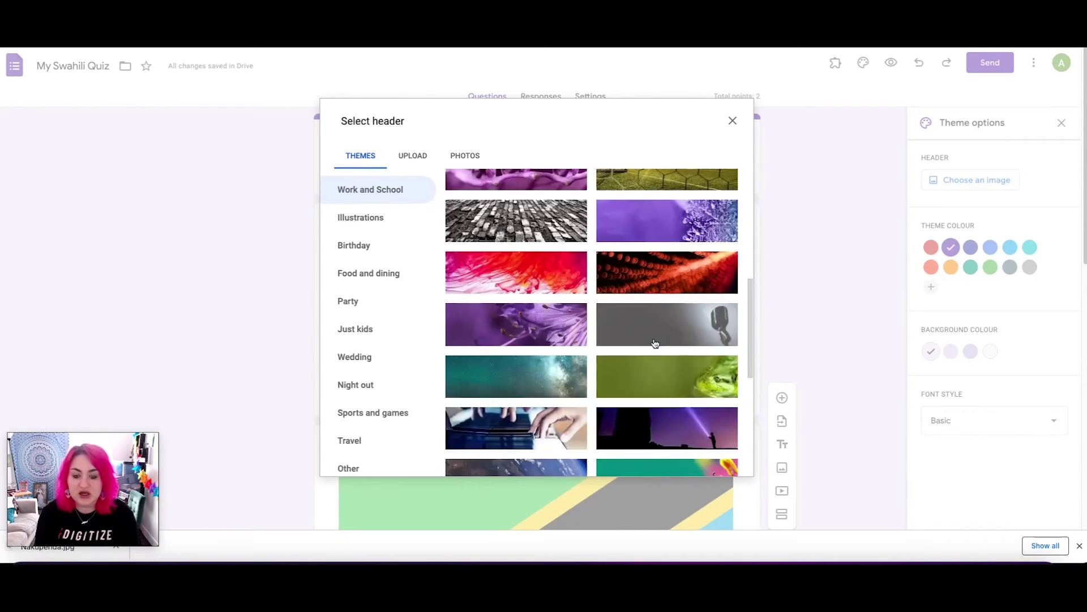
pyautogui.scroll(-10, 655, 343)
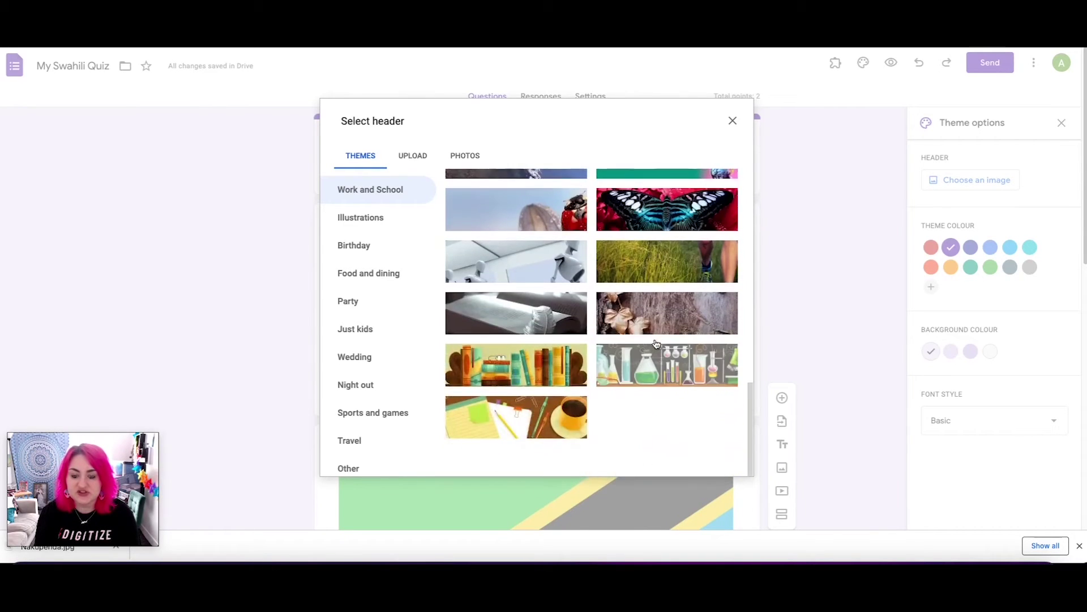
pyautogui.scroll(5, 604, 206)
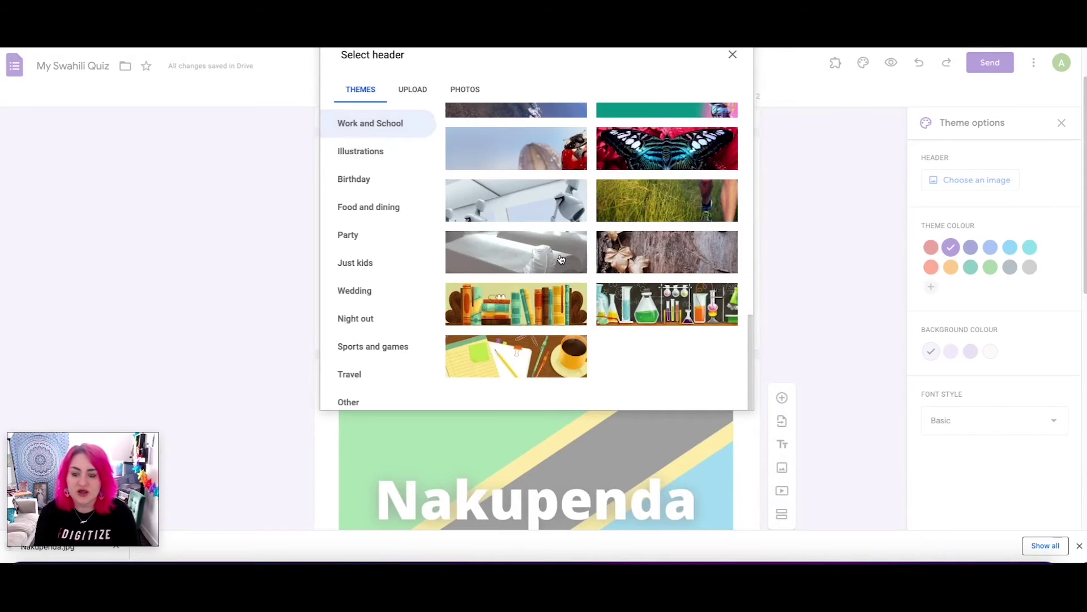
pyautogui.scroll(3, 561, 259)
pyautogui.scroll(6, 561, 259)
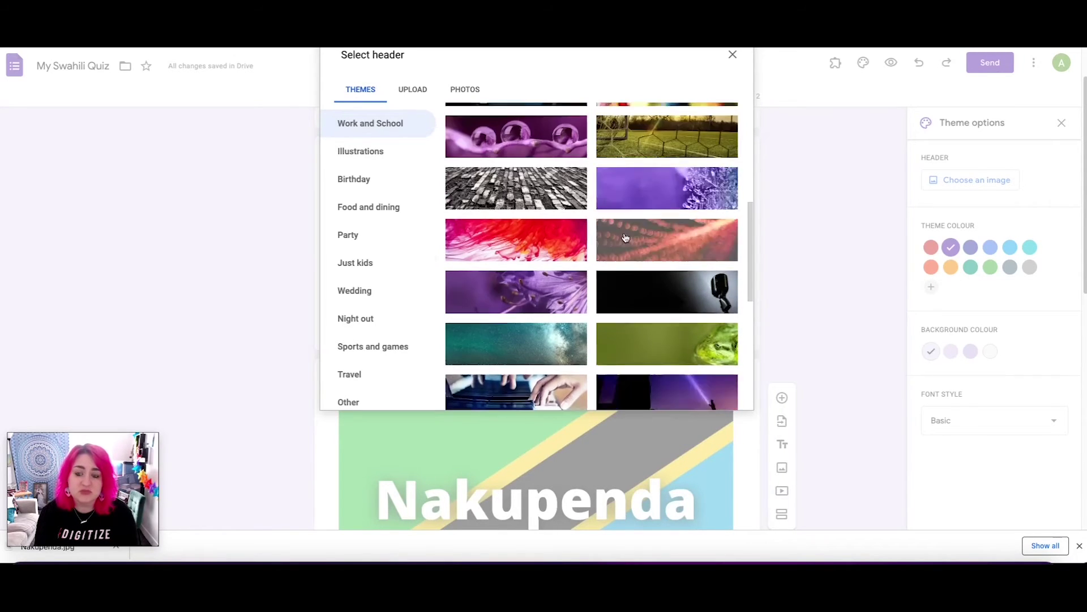
pyautogui.scroll(5, 541, 231)
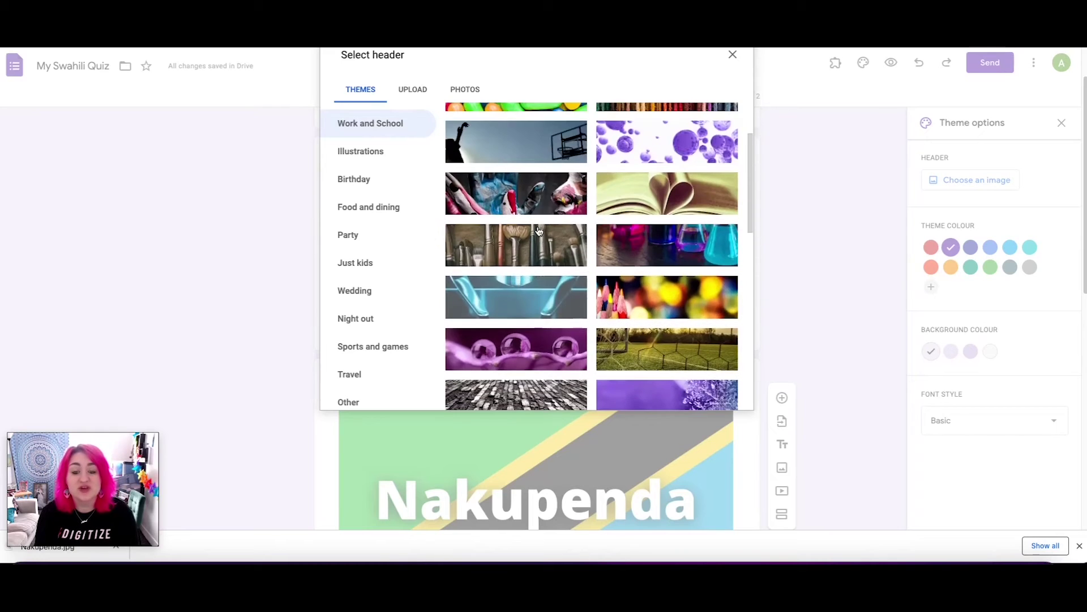
pyautogui.scroll(-10, 539, 232)
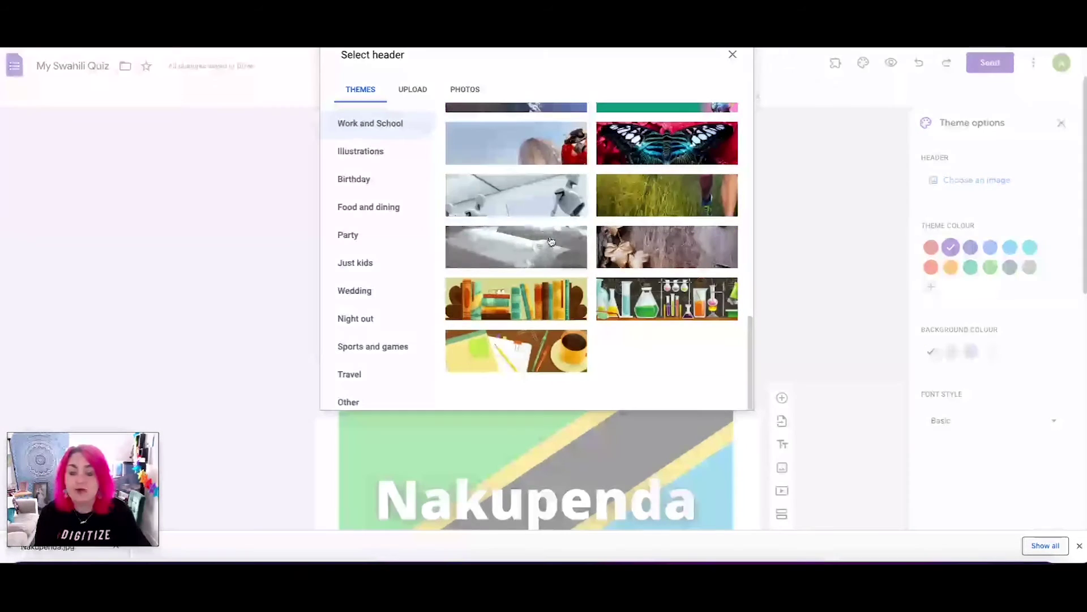
pyautogui.click(625, 197)
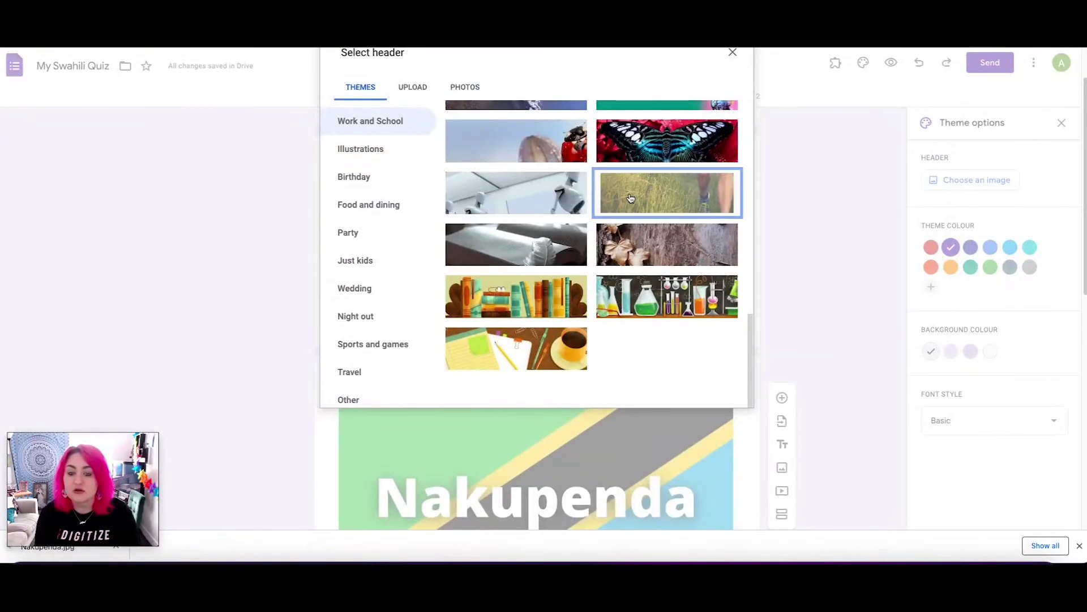
pyautogui.scroll(-1, 552, 227)
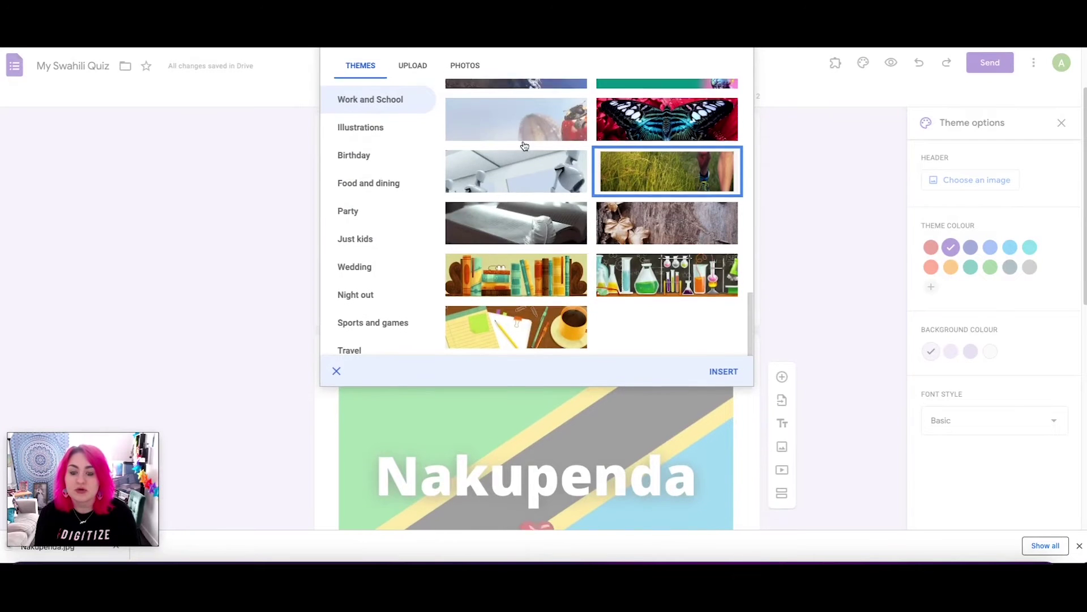
pyautogui.scroll(2, 538, 192)
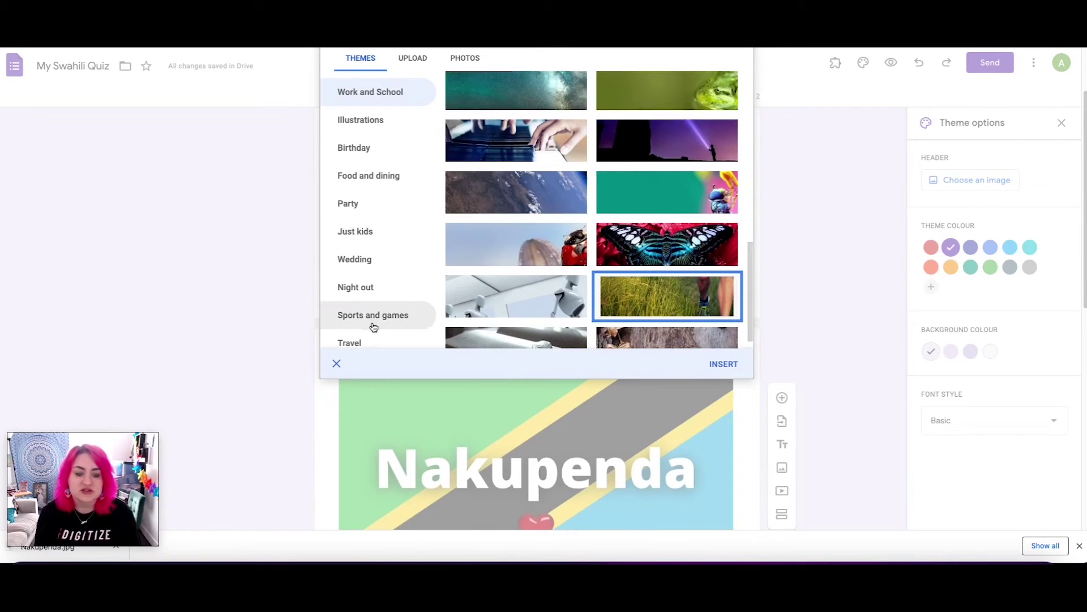
# Insert the rocky river picture from the Travel themes as the form's header image.
pyautogui.click(372, 342)
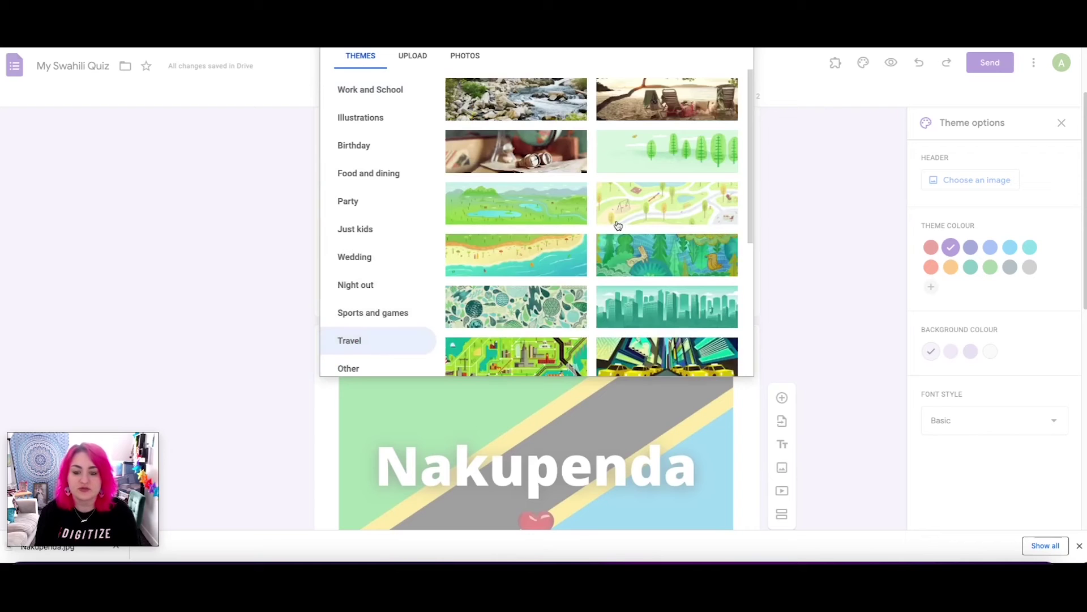
pyautogui.scroll(-1, 615, 227)
pyautogui.scroll(1, 615, 228)
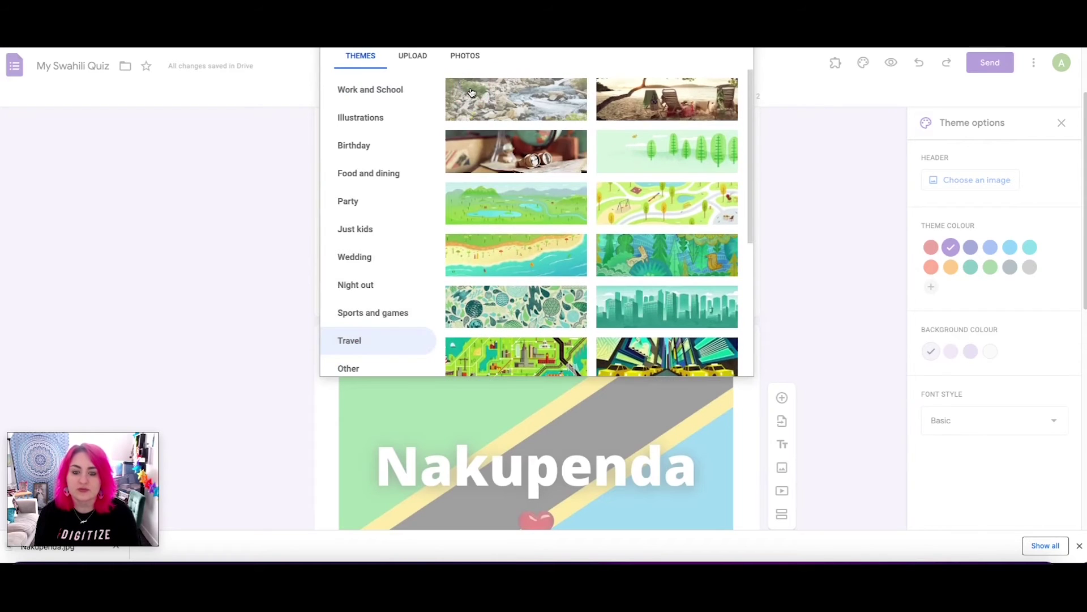
pyautogui.click(518, 103)
pyautogui.click(734, 363)
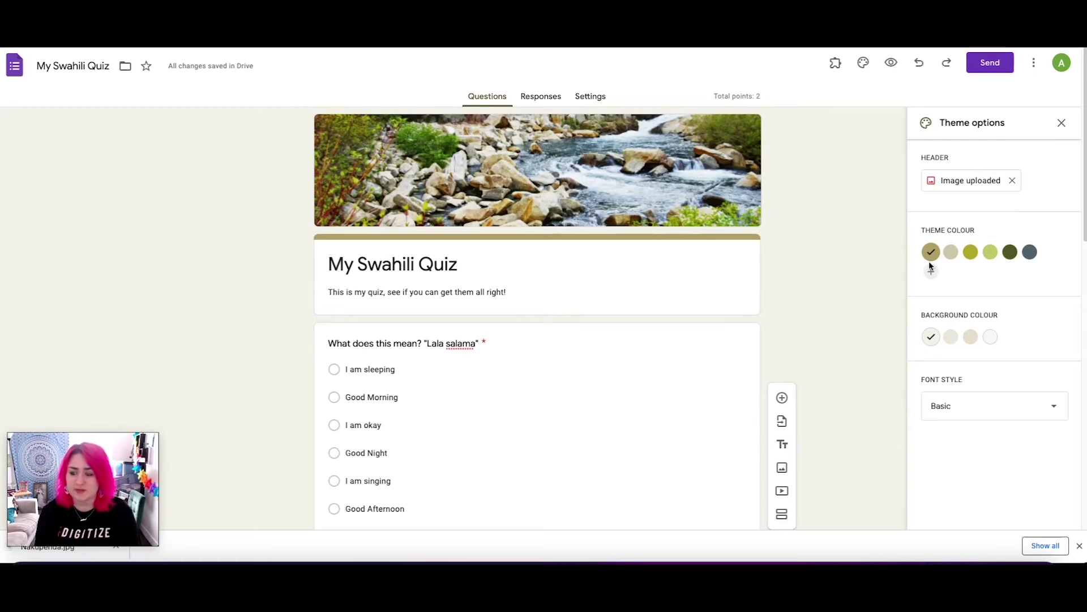
# Try the two lighter green theme colours and set the theme colour to slate grey #50626e.
pyautogui.click(971, 252)
pyautogui.click(990, 259)
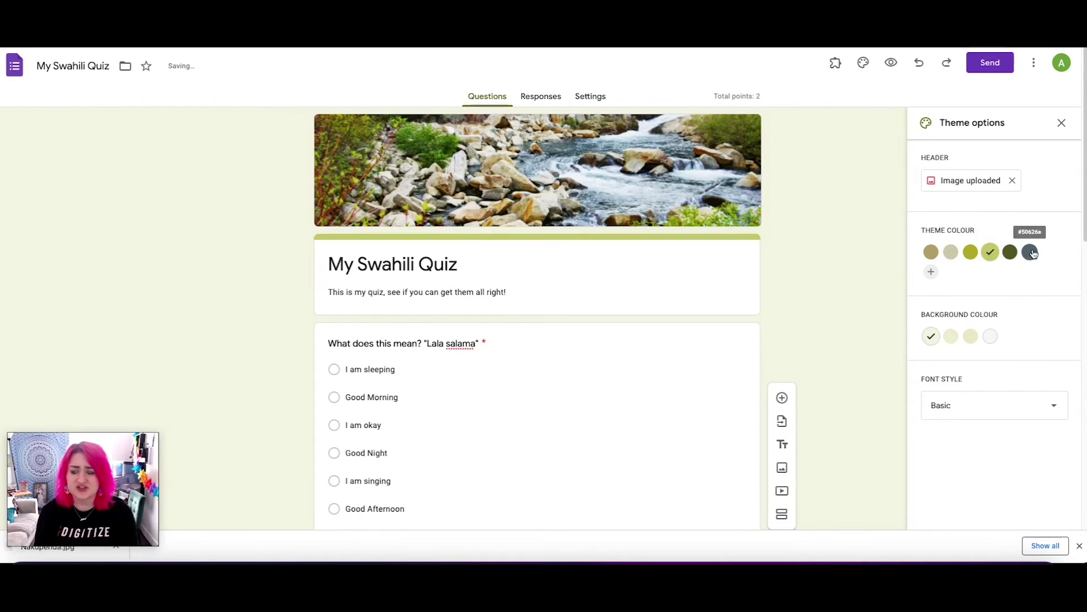
pyautogui.click(1030, 252)
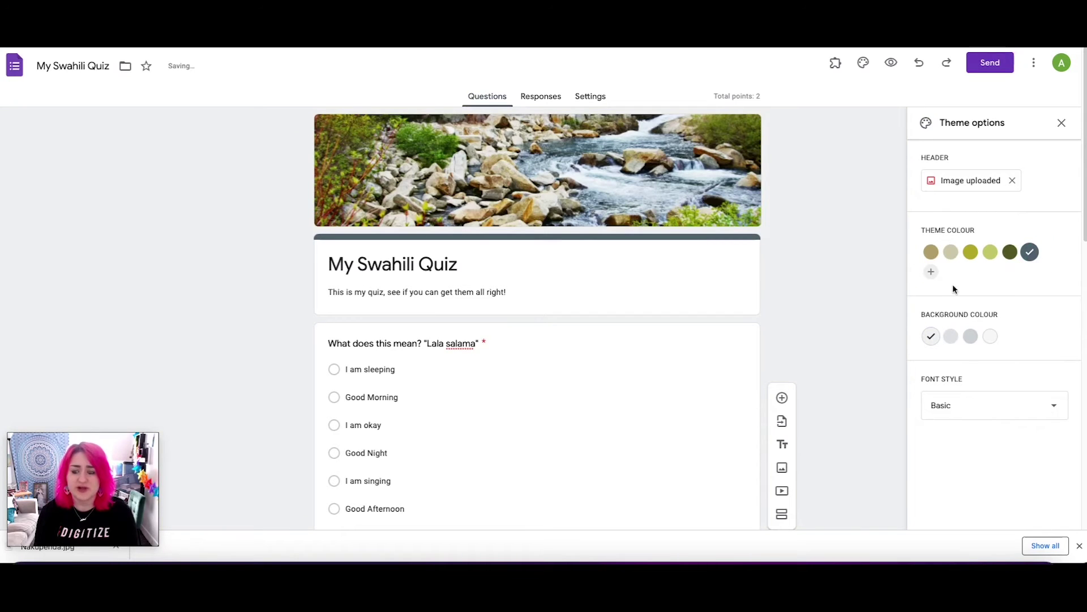
# Add a custom red theme colour #dd2a2a, try dark olive, and switch the theme back to slate grey.
pyautogui.click(931, 272)
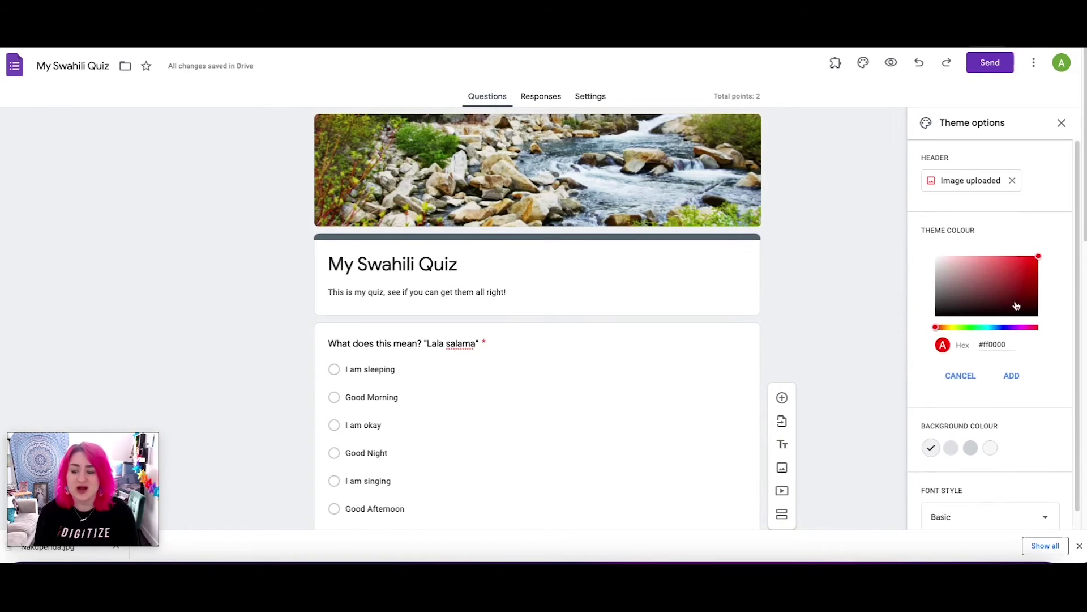
pyautogui.moveTo(1016, 306); pyautogui.dragTo(1018, 264)
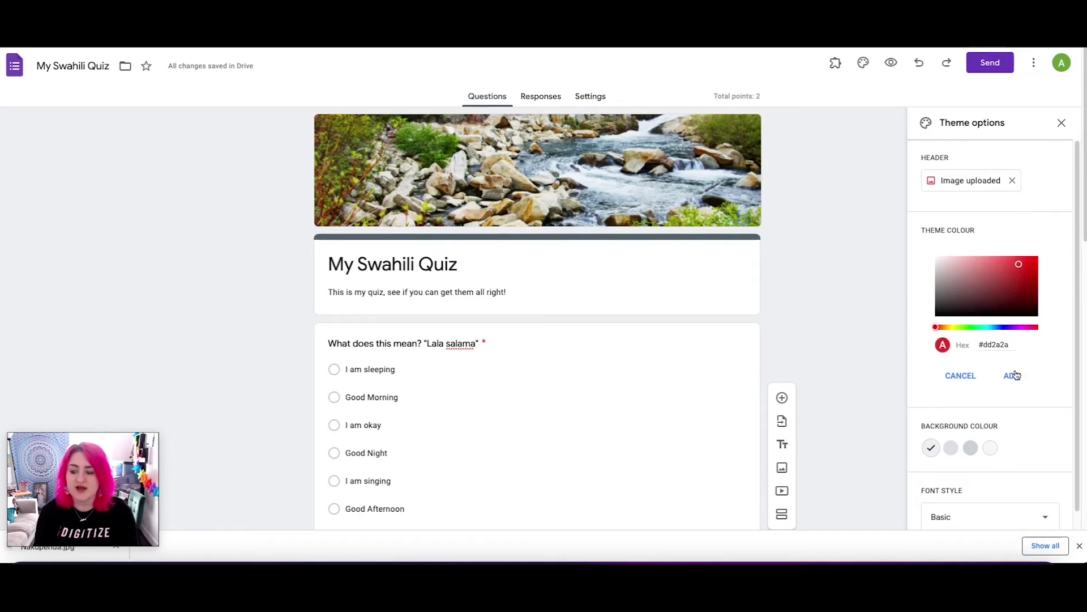
pyautogui.click(1012, 375)
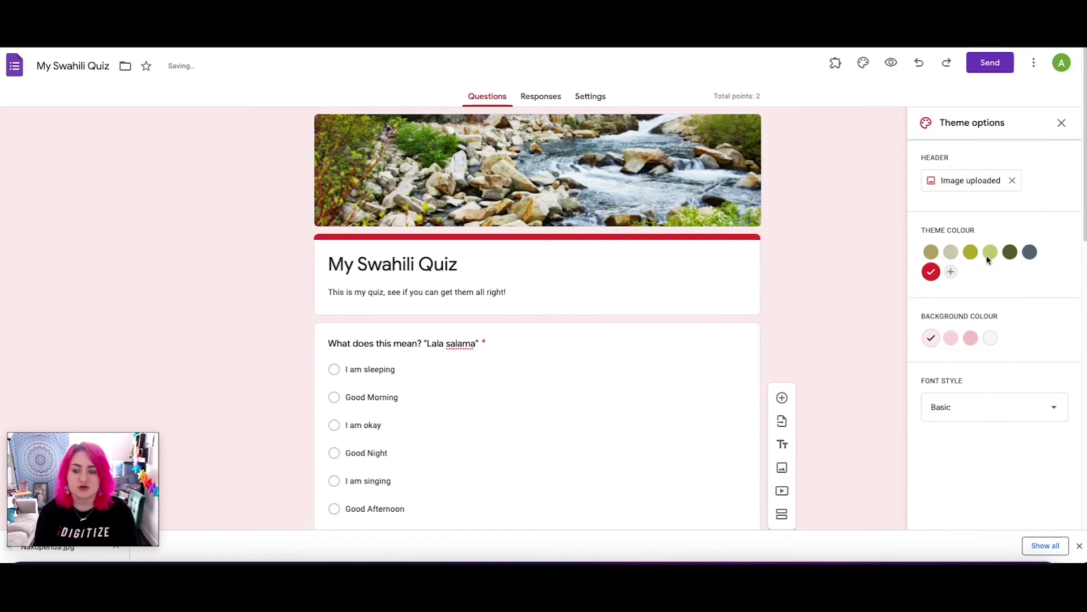
pyautogui.click(1012, 256)
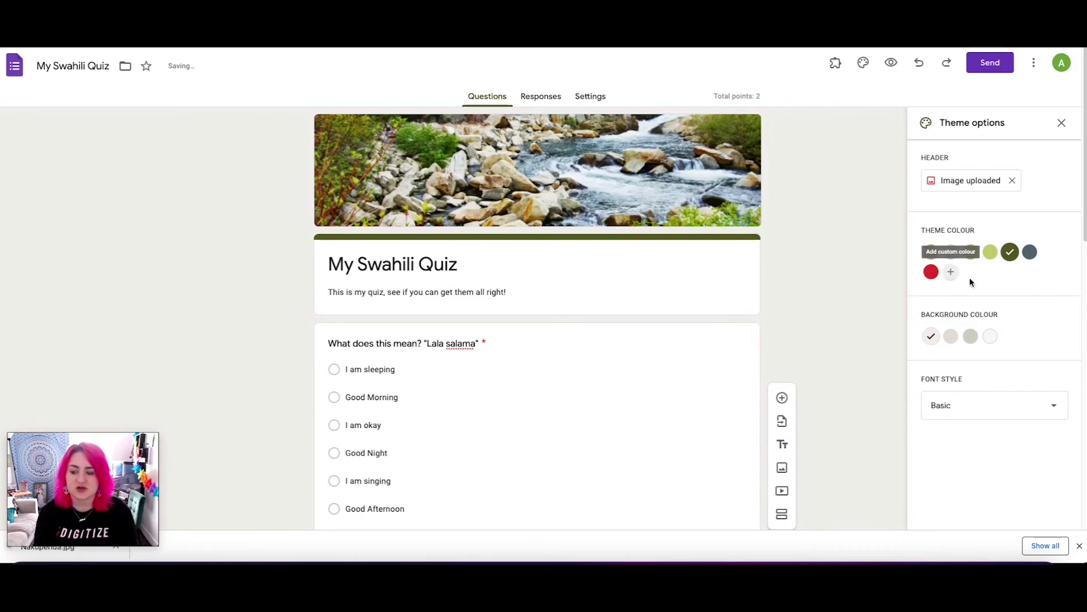
pyautogui.click(1030, 255)
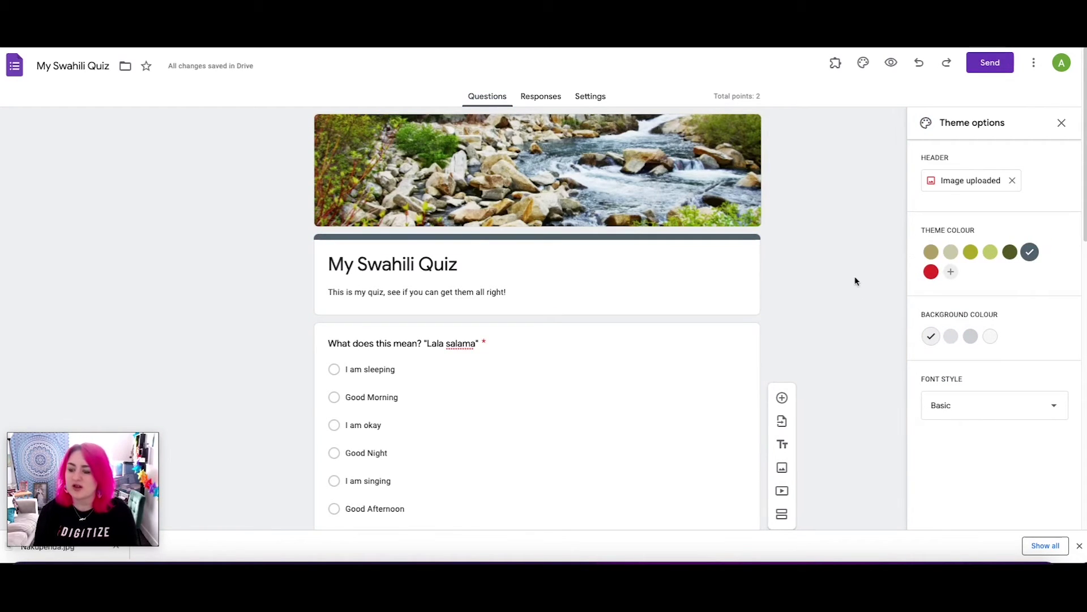
# Compare the background colour shades and set the form's background to the Dark grey shade #cbd0d4.
pyautogui.click(970, 340)
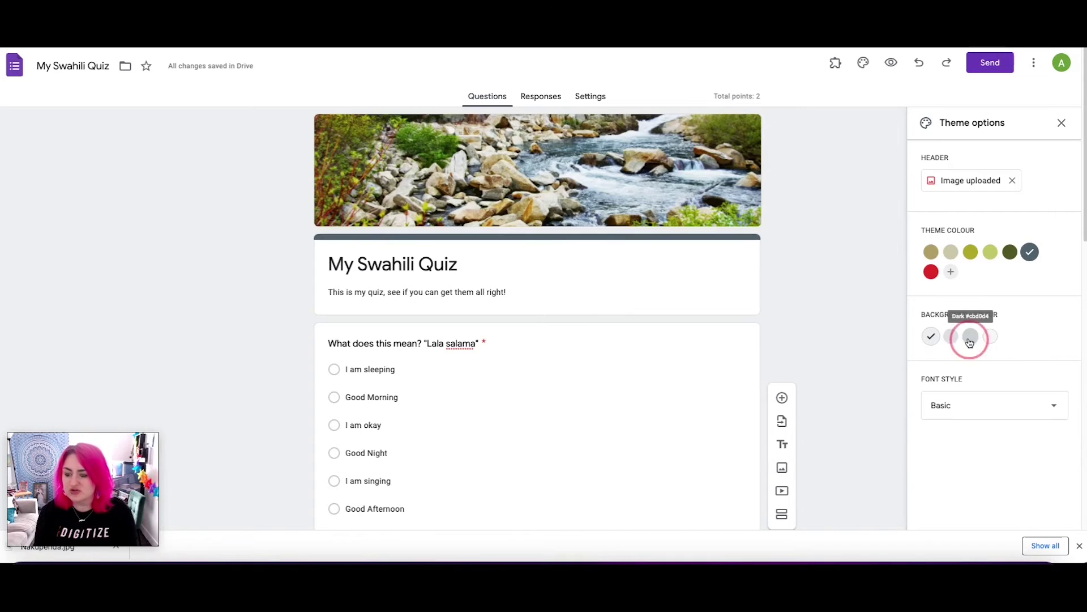
pyautogui.click(940, 339)
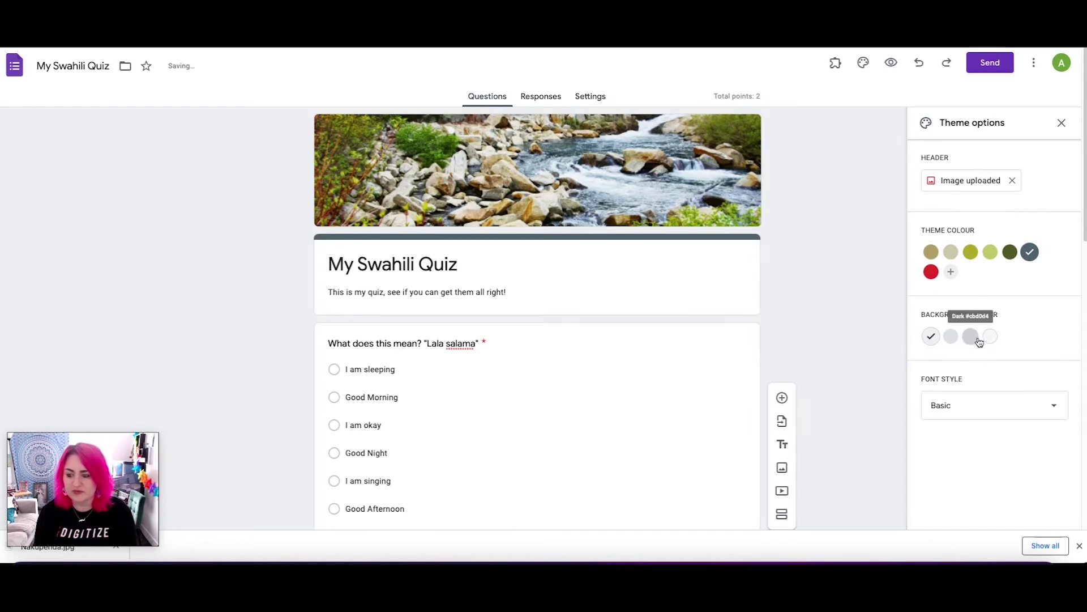
pyautogui.click(990, 338)
pyautogui.click(964, 339)
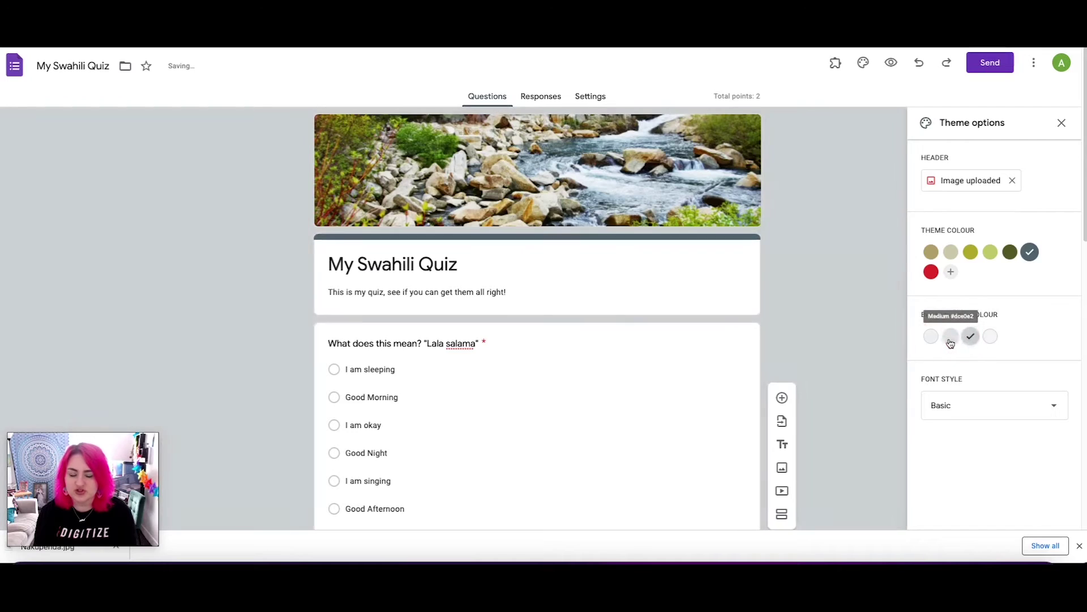
pyautogui.click(951, 339)
pyautogui.click(929, 340)
pyautogui.click(966, 343)
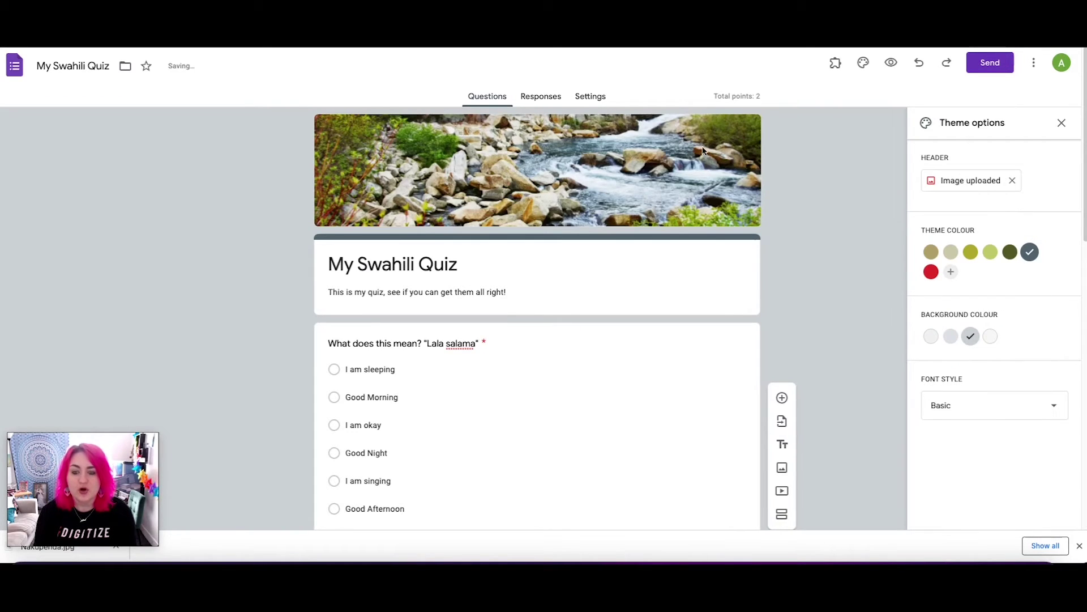
# Set the form's font style to Formal and close the theme options.
pyautogui.click(949, 408)
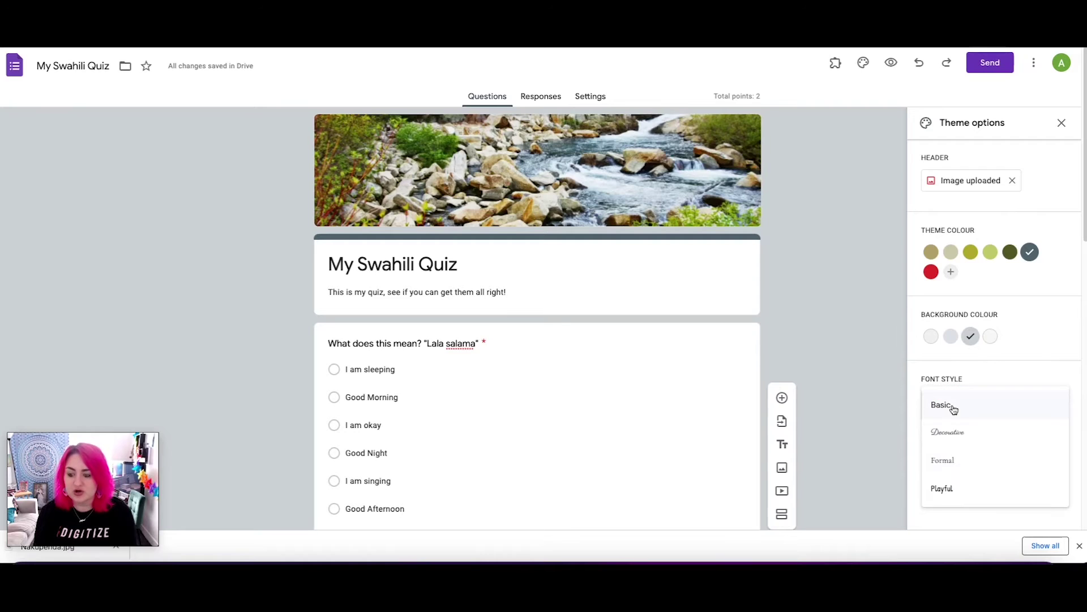
pyautogui.click(967, 463)
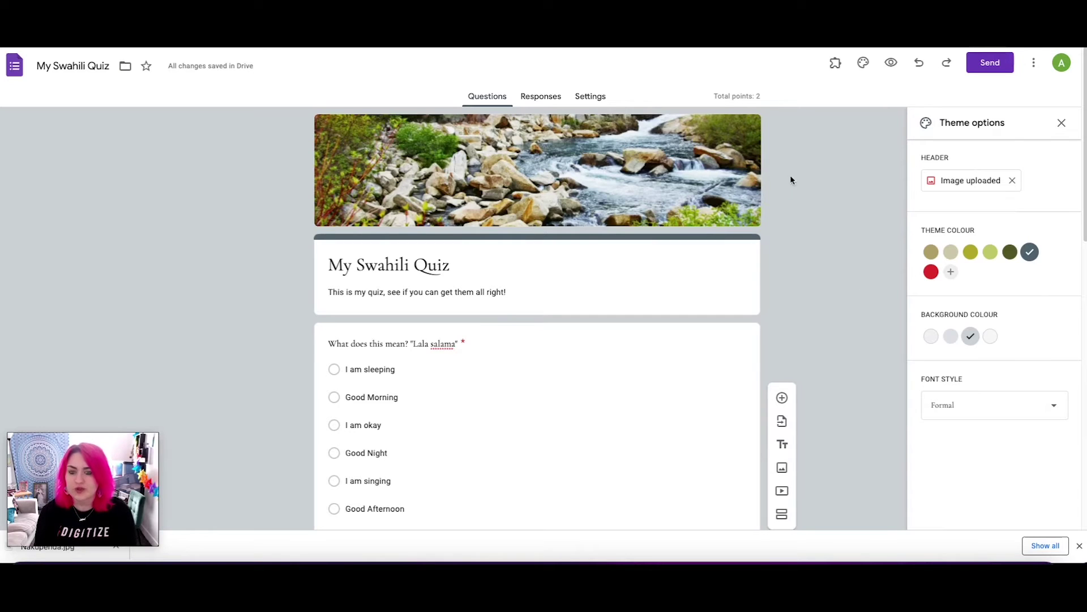
pyautogui.click(1062, 122)
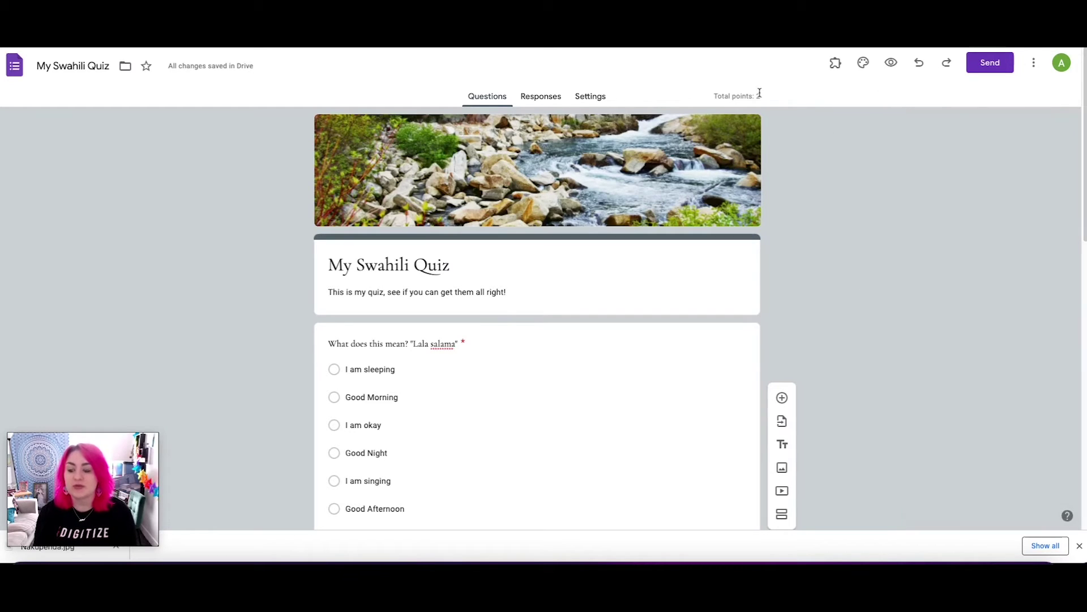
# In the answer key of the Nakupenda short-answer question, mark all other answers as incorrect.
pyautogui.scroll(-12, 800, 260)
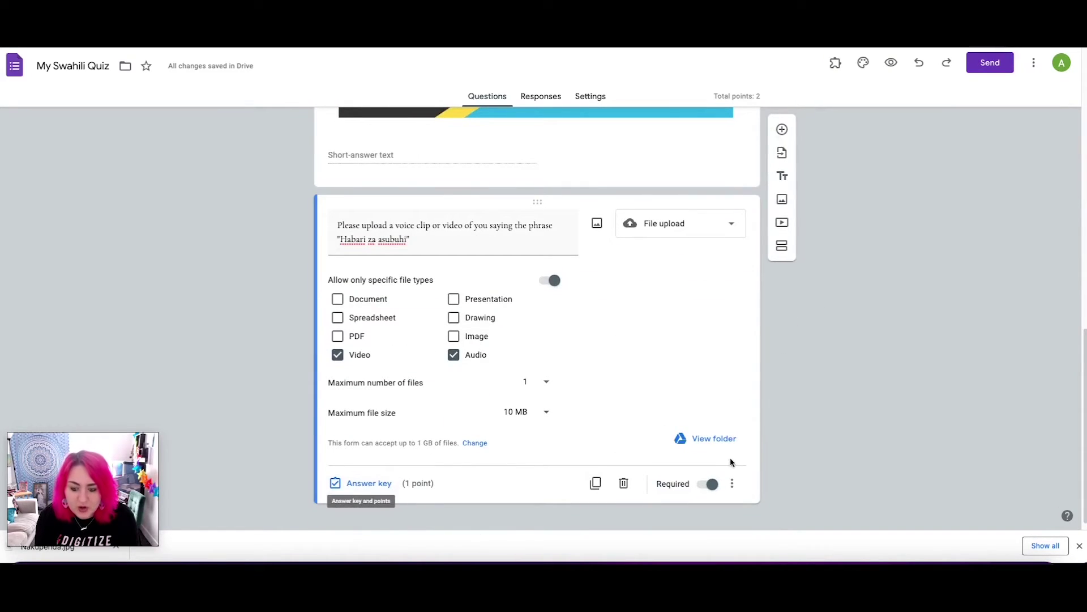
pyautogui.click(652, 167)
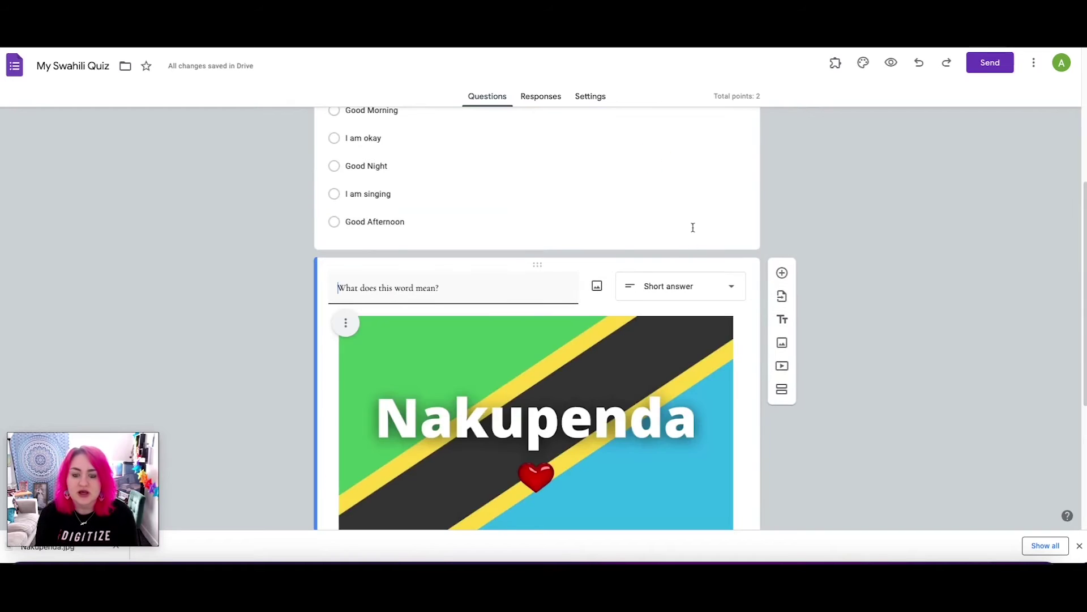
pyautogui.scroll(-5, 648, 260)
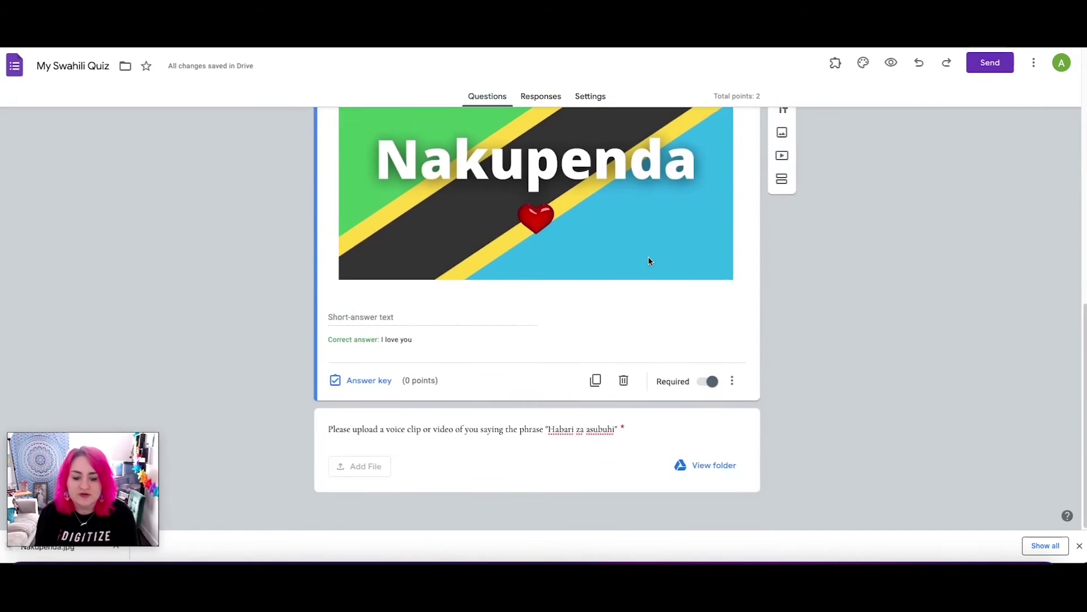
pyautogui.click(381, 381)
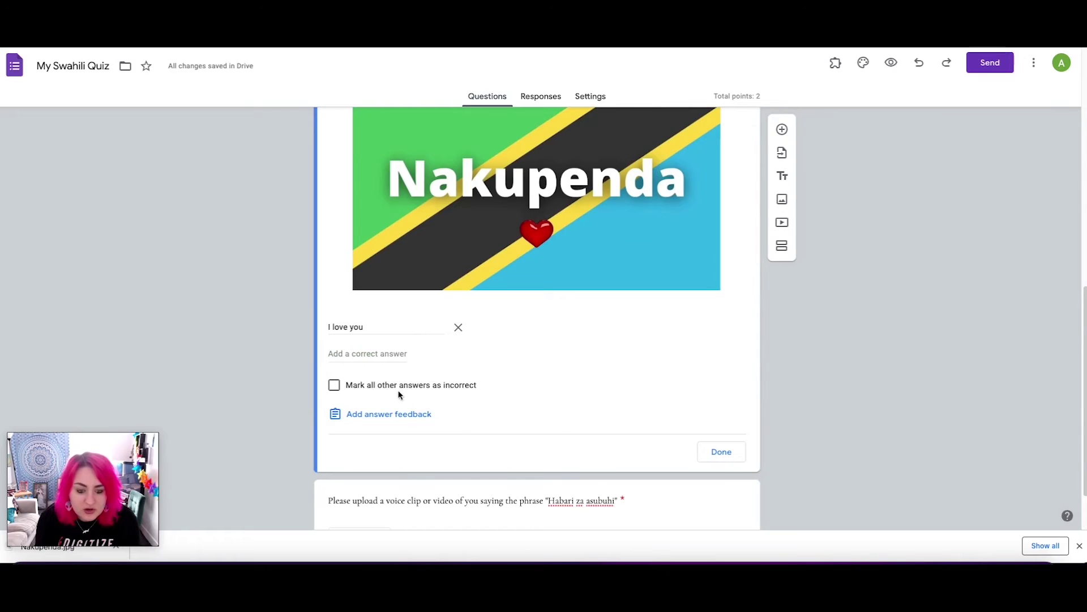
pyautogui.click(403, 388)
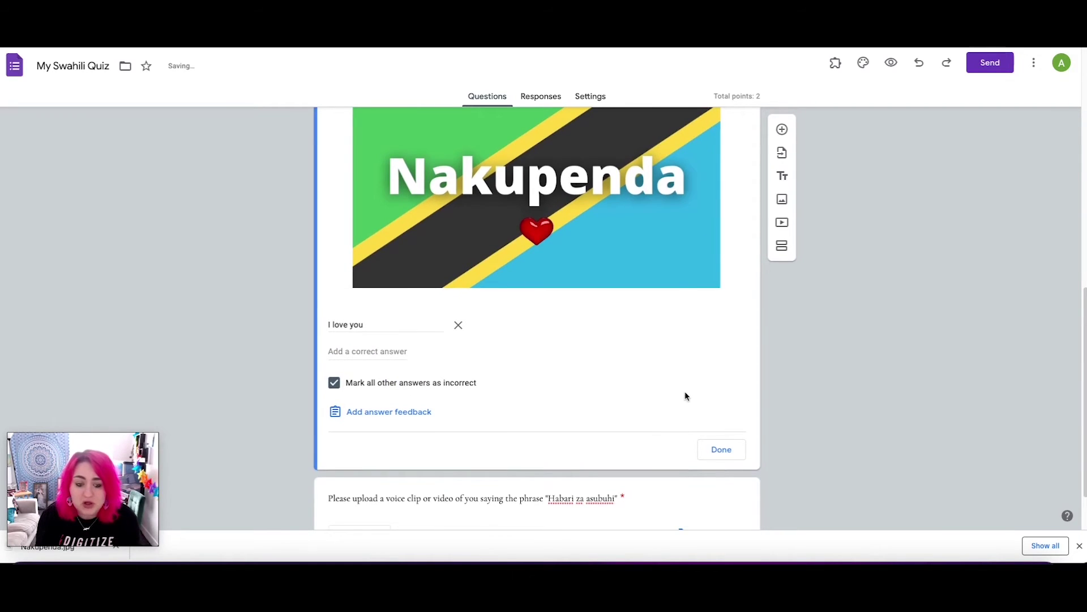
# Give the Nakupenda question 1 point and finish editing its answer key.
pyautogui.scroll(3, 716, 298)
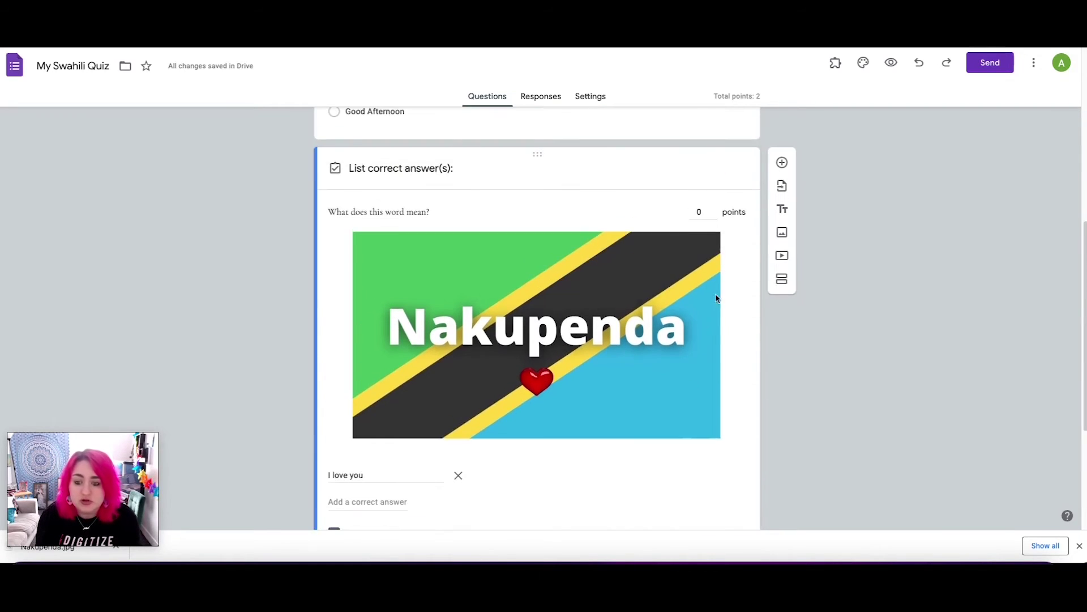
pyautogui.click(713, 208)
pyautogui.scroll(-2, 722, 381)
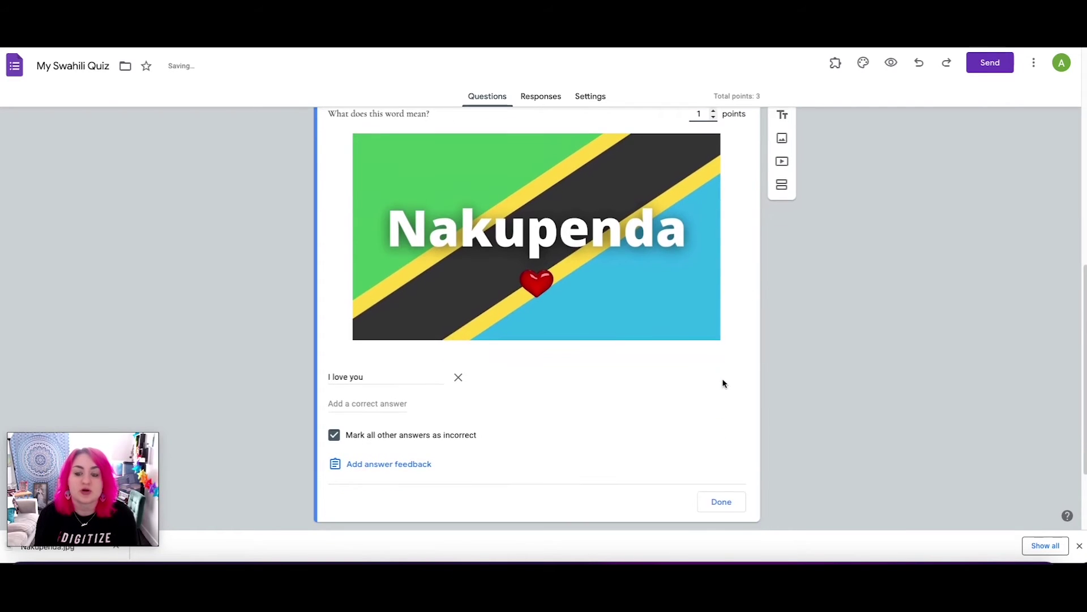
pyautogui.click(721, 483)
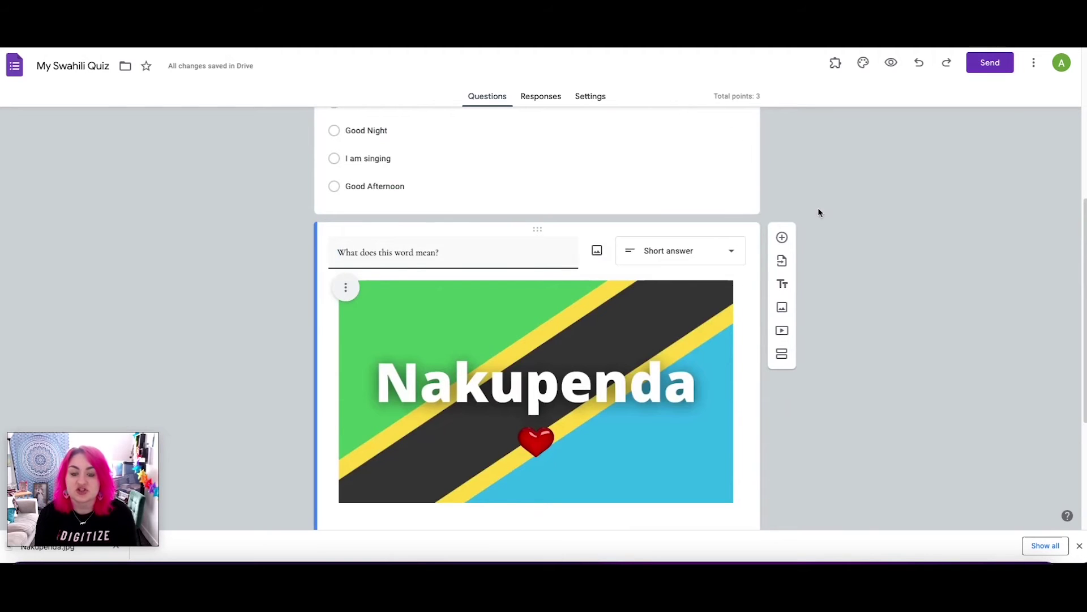
# Add a new question below the file-upload question.
pyautogui.scroll(-1, 816, 213)
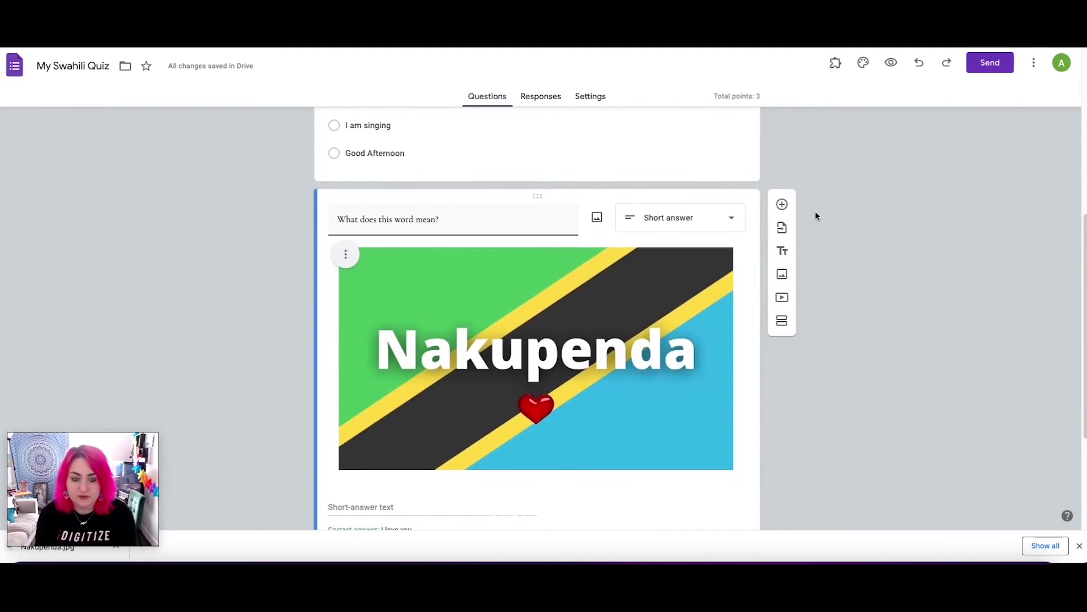
pyautogui.scroll(-3, 817, 216)
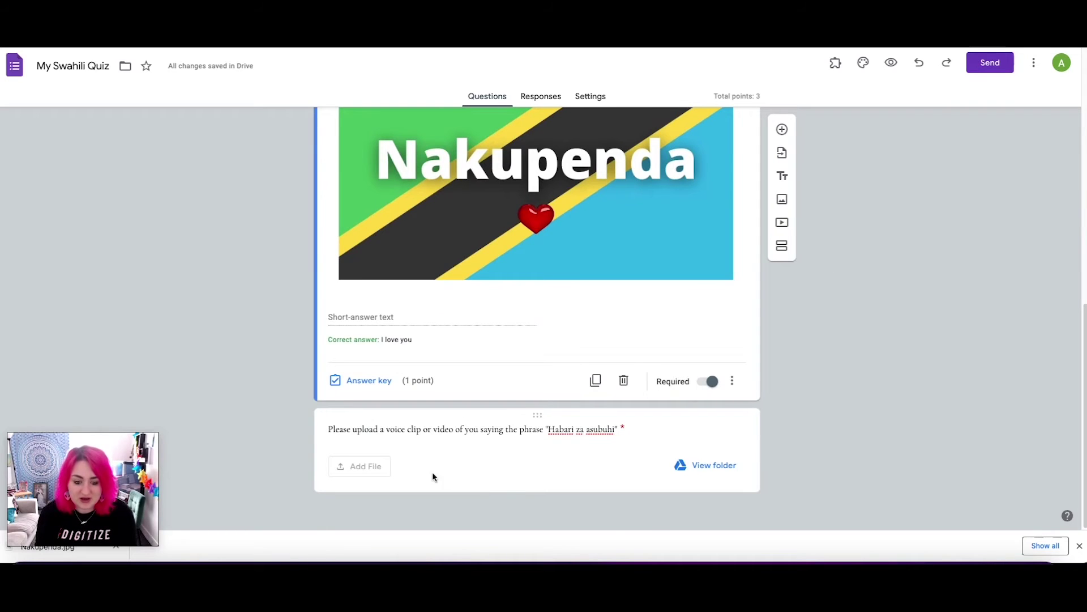
pyautogui.click(749, 418)
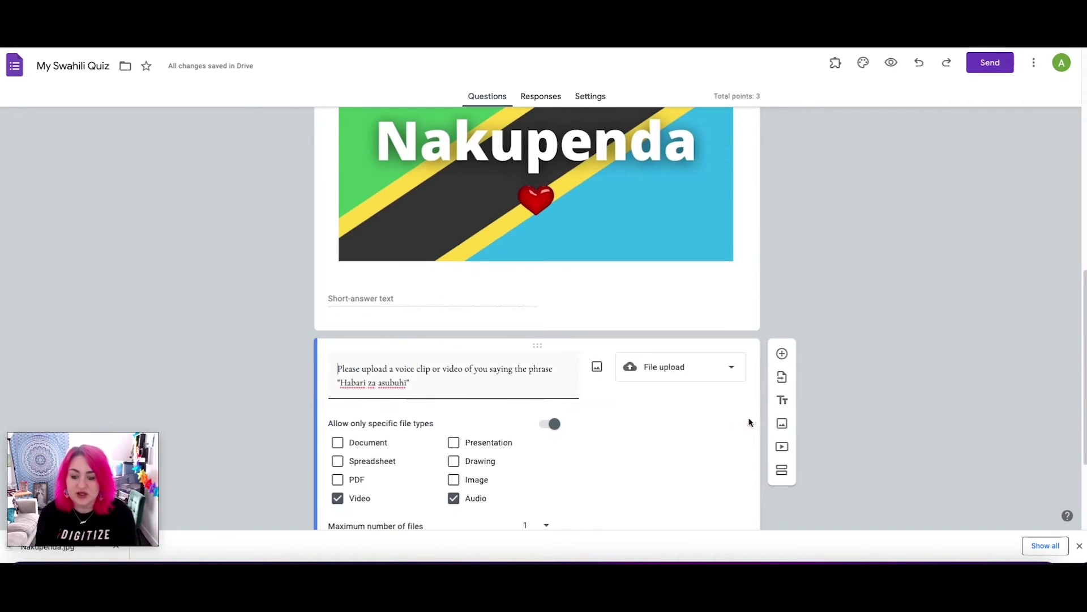
pyautogui.click(782, 354)
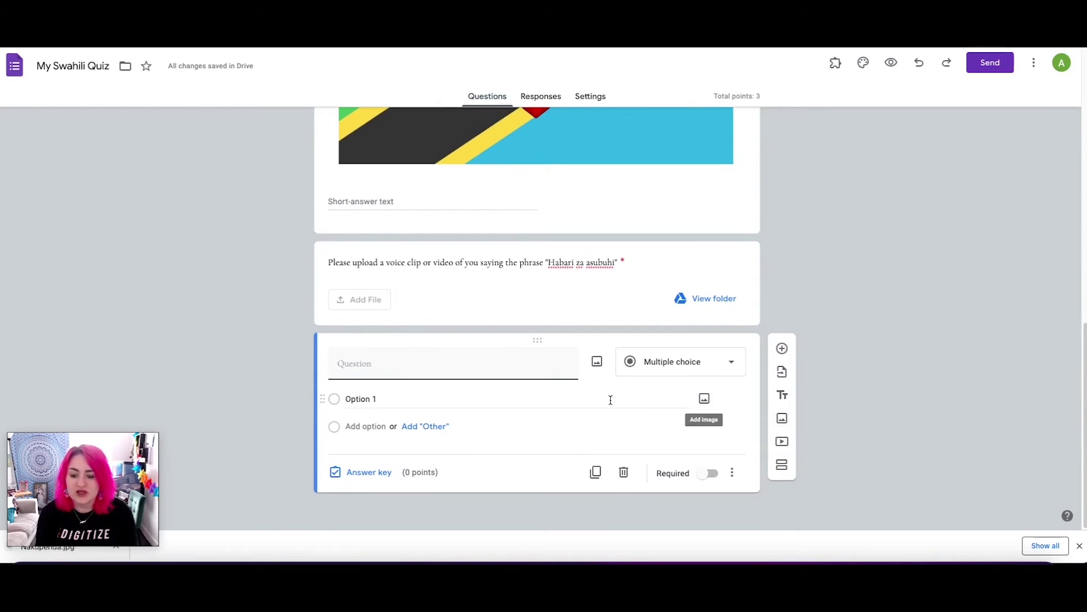
# Try the Tick box grid, Multiple-choice grid and Linear scale types on the new question.
pyautogui.click(700, 360)
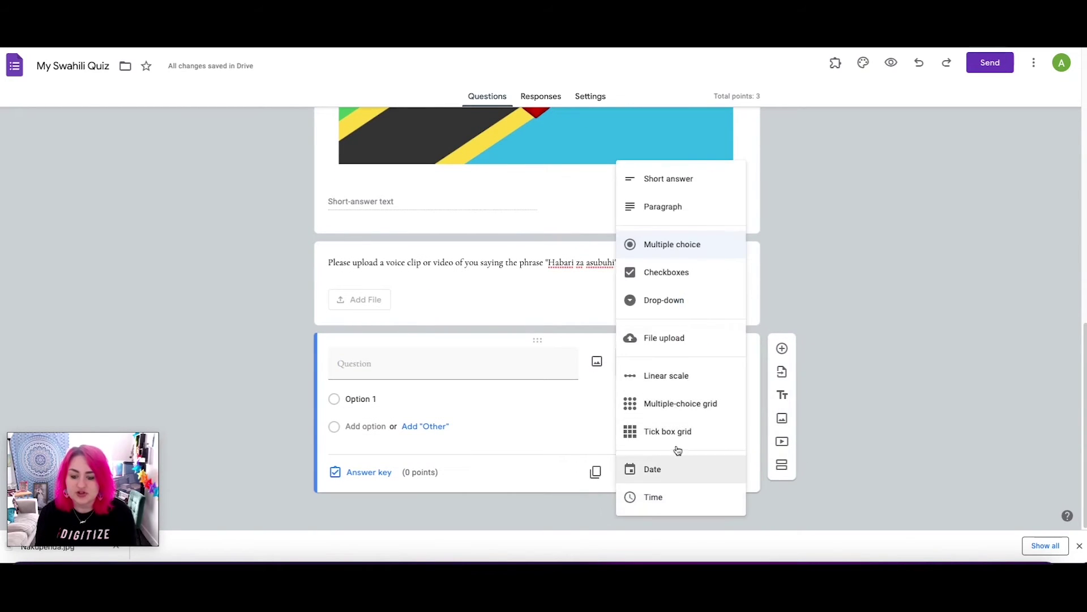
pyautogui.click(675, 439)
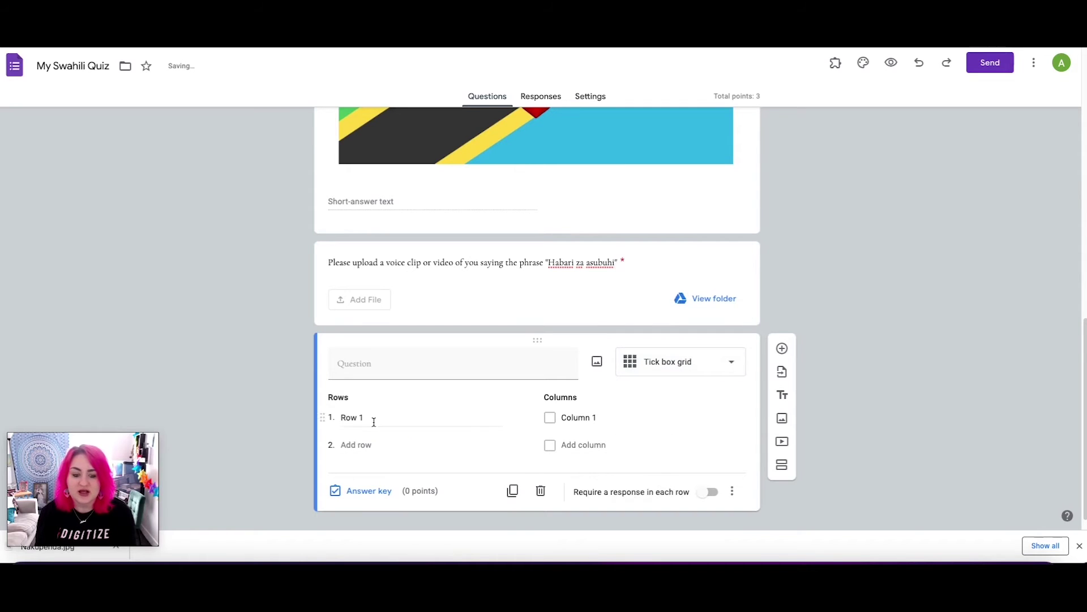
pyautogui.click(711, 363)
pyautogui.click(670, 334)
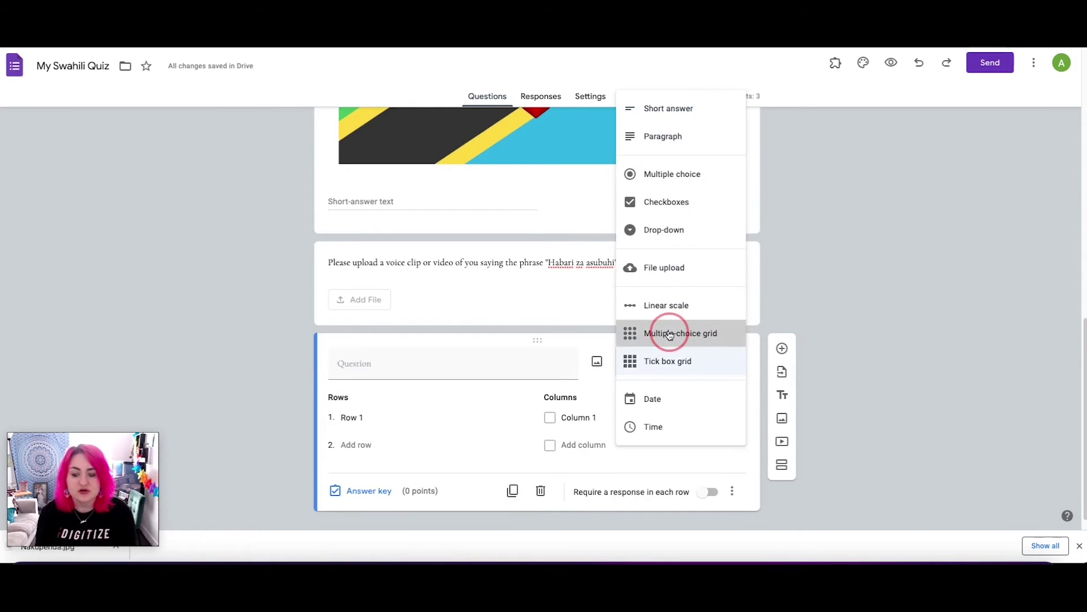
pyautogui.click(729, 364)
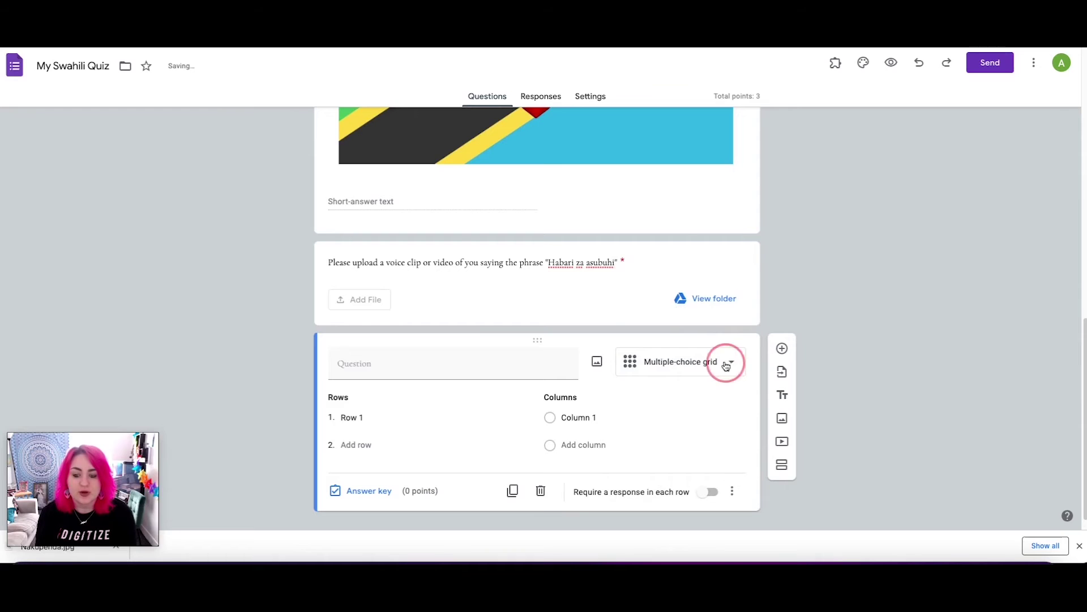
pyautogui.click(675, 334)
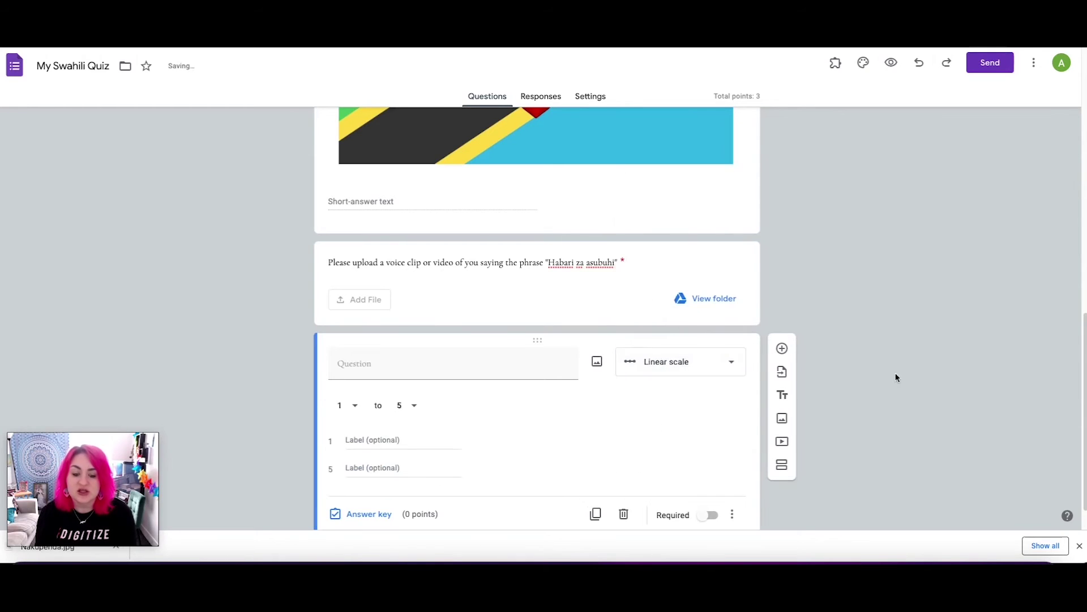
# Set the new question's type to Checkboxes.
pyautogui.click(705, 377)
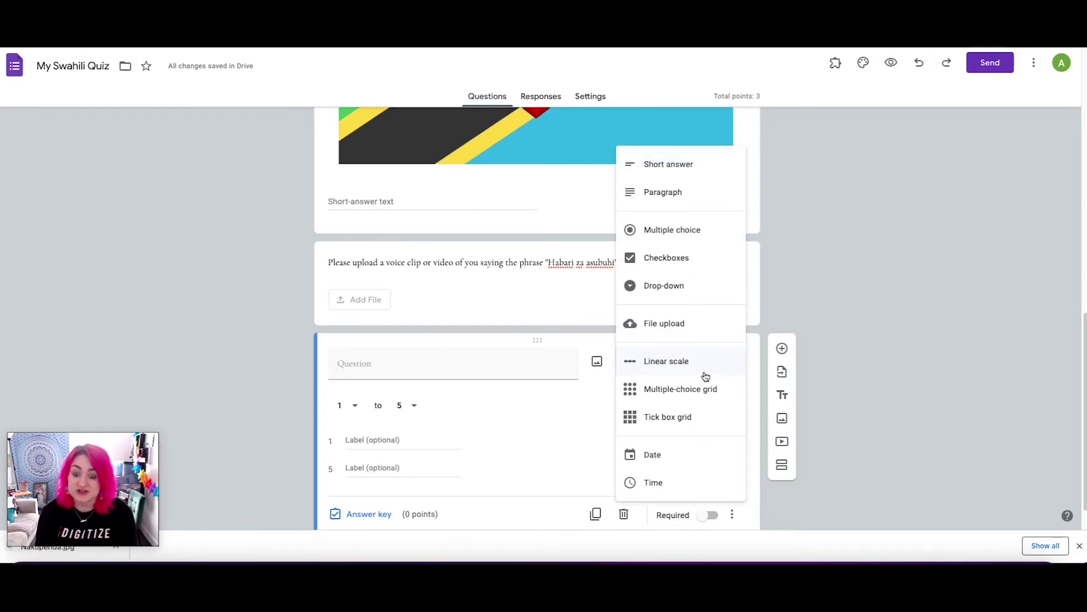
pyautogui.click(685, 260)
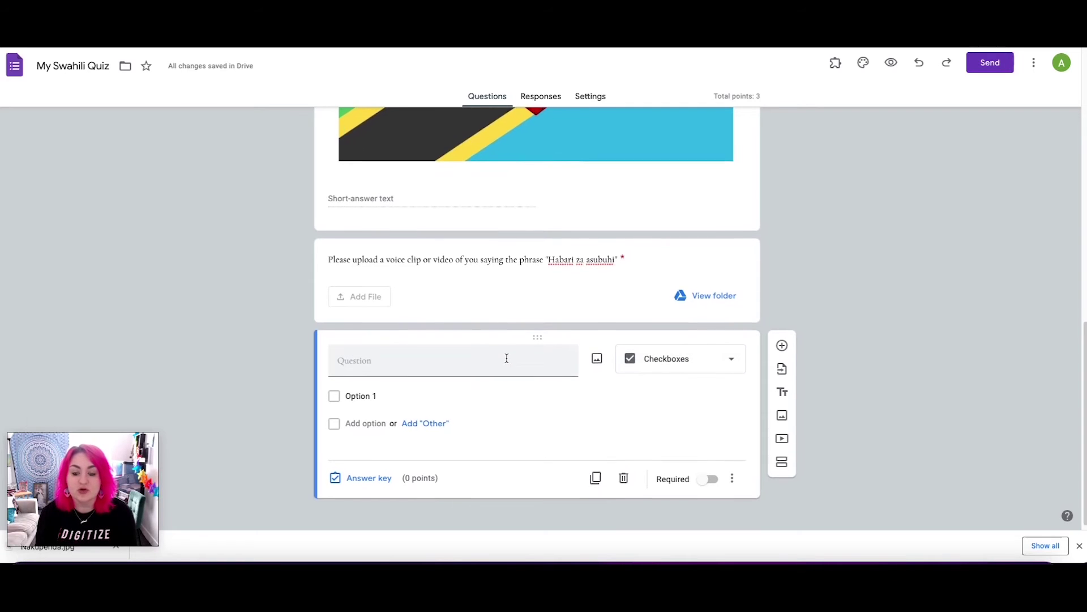
pyautogui.scroll(15, 506, 358)
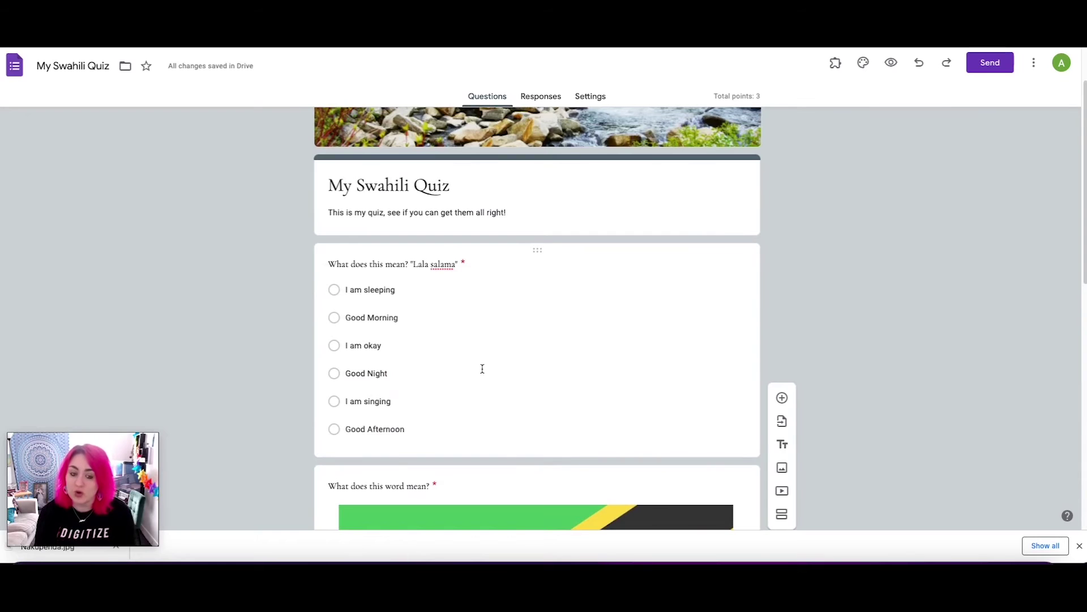
pyautogui.scroll(2, 480, 362)
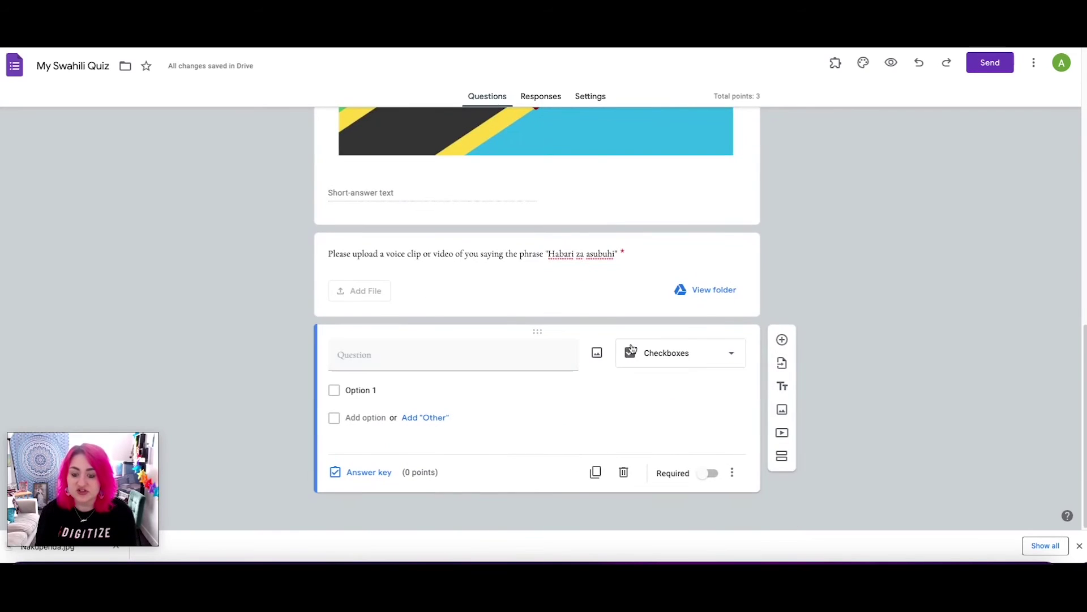
# Enter "Which of these words are NOT Swahili?" as the checkbox question's text.
pyautogui.click(376, 354)
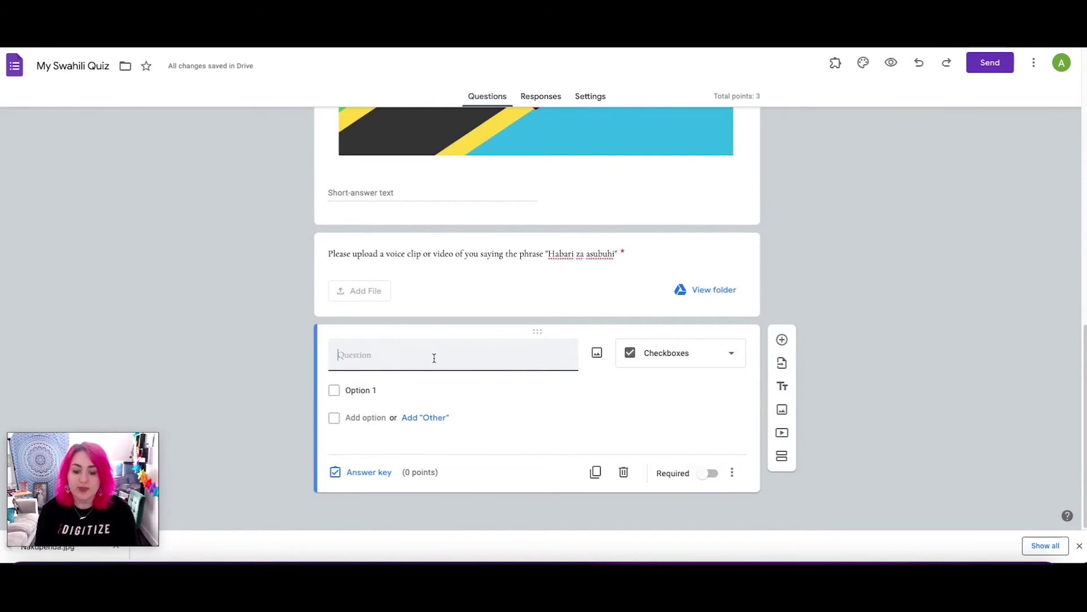
pyautogui.write('Wh')
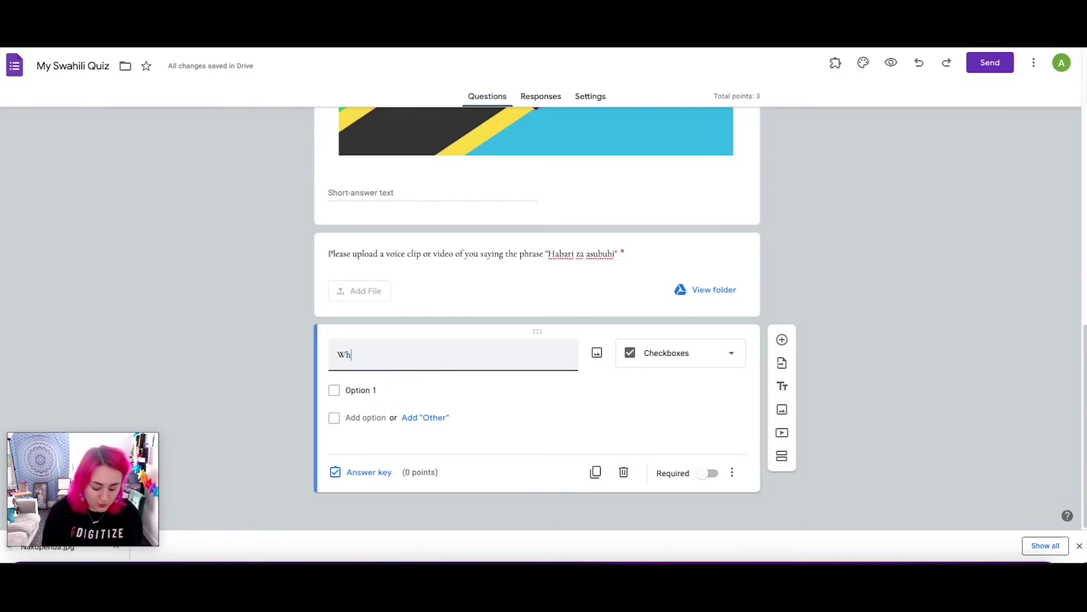
pyautogui.write('ich of these ')
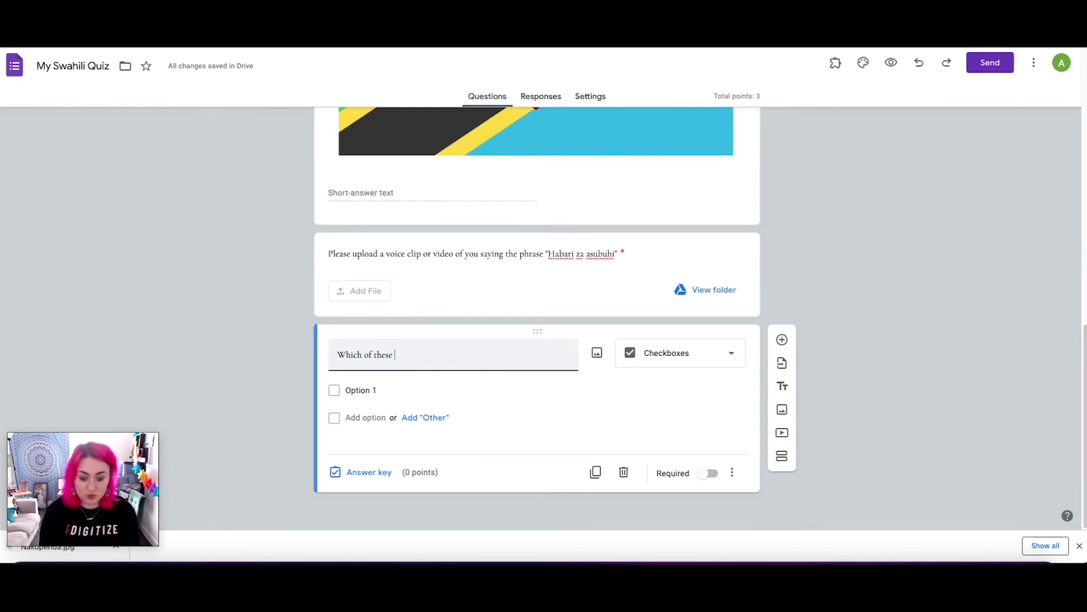
pyautogui.write('words are NOT swahili')
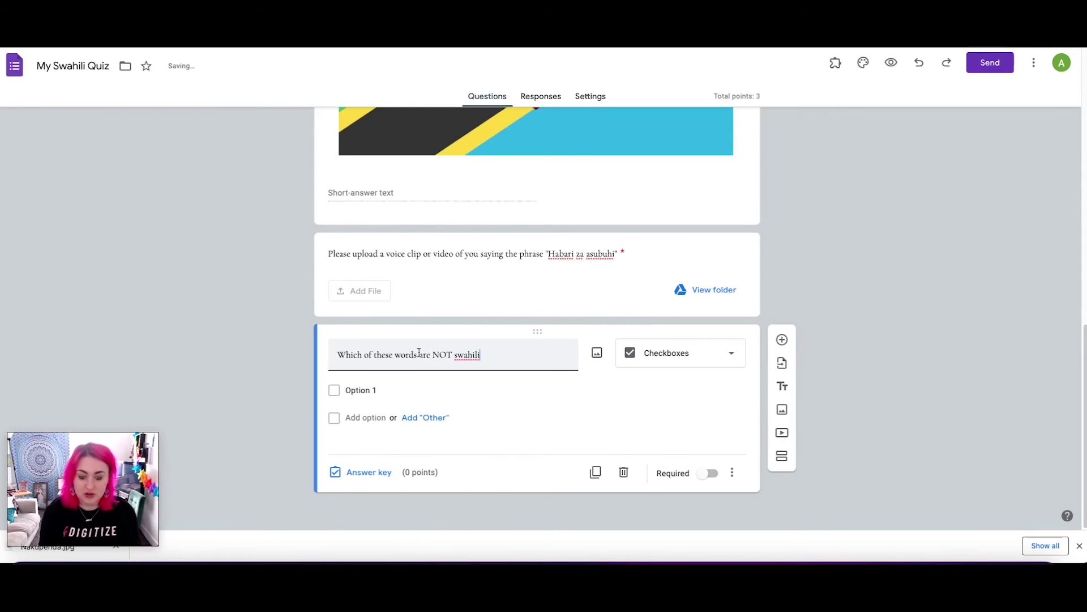
pyautogui.click(454, 355)
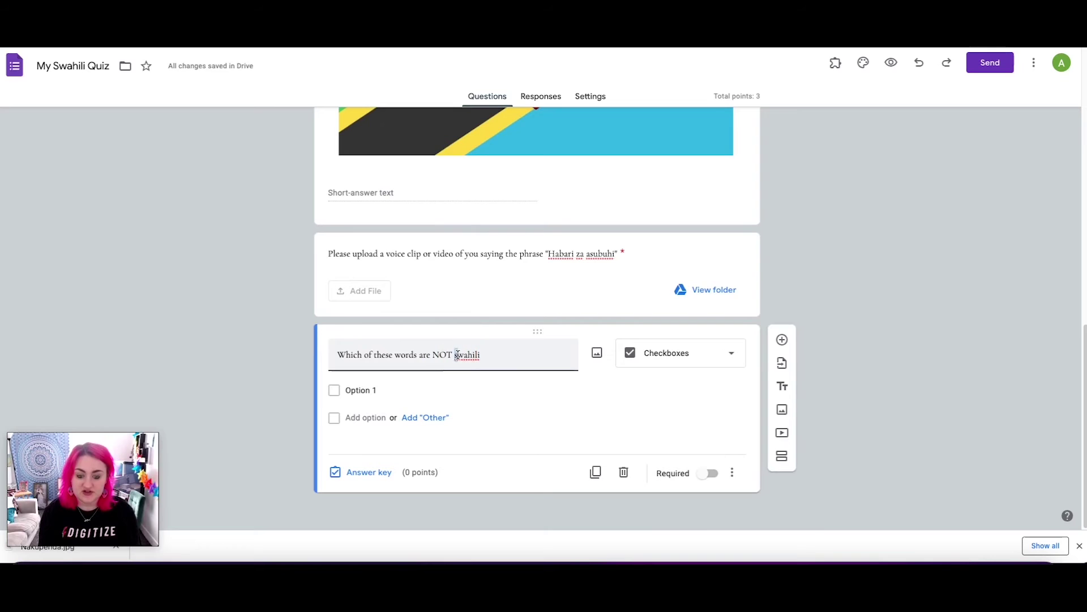
pyautogui.press('Delete')
pyautogui.write('S')
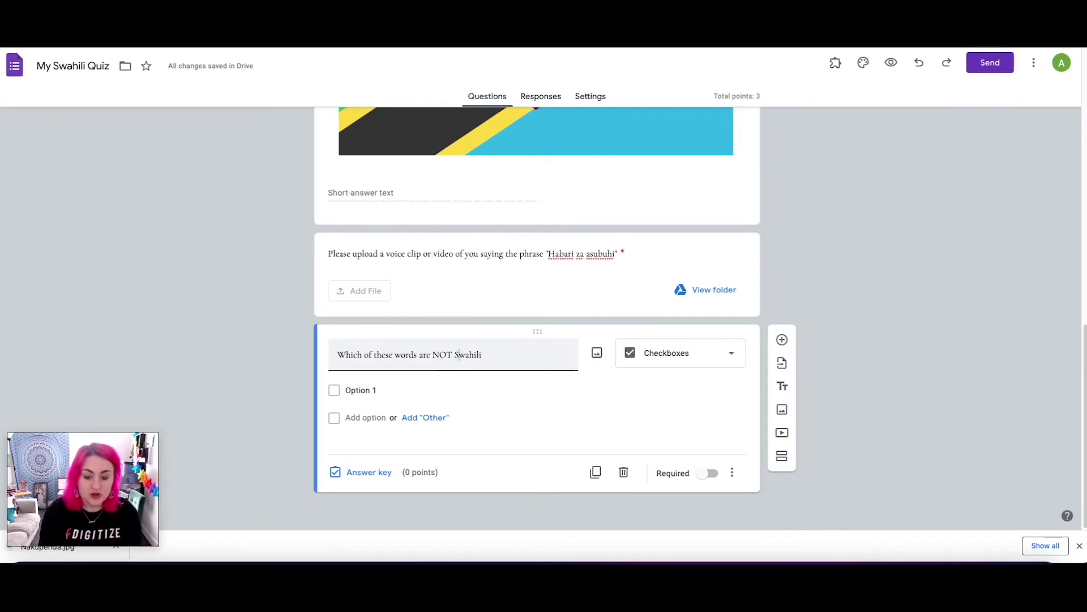
pyautogui.click(550, 365)
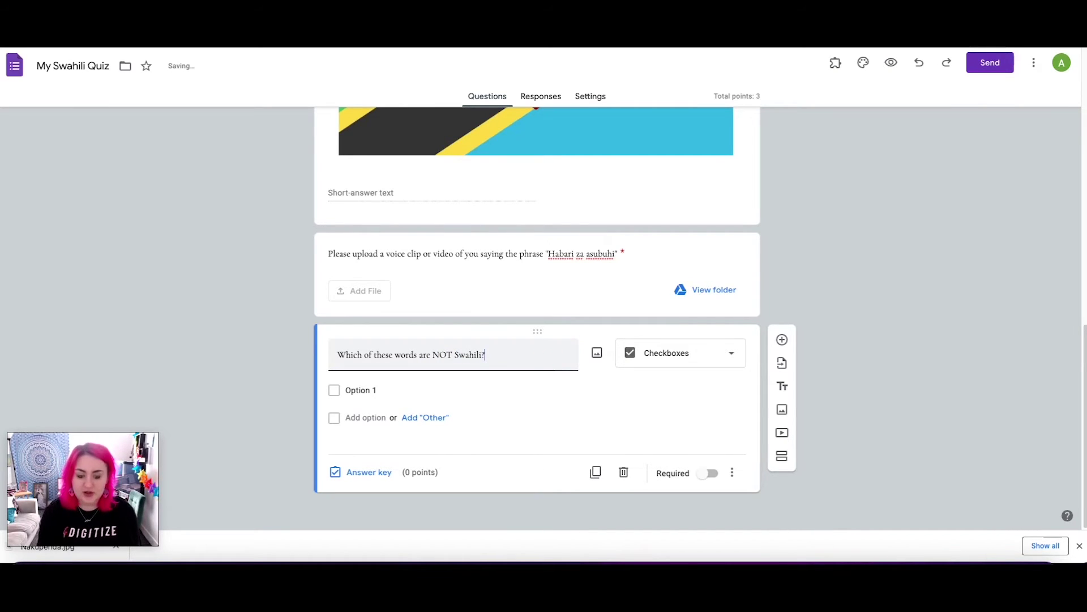
# Switch to the Swahili phrase list web page and copy the word Karibu.
pyautogui.click(474, 389)
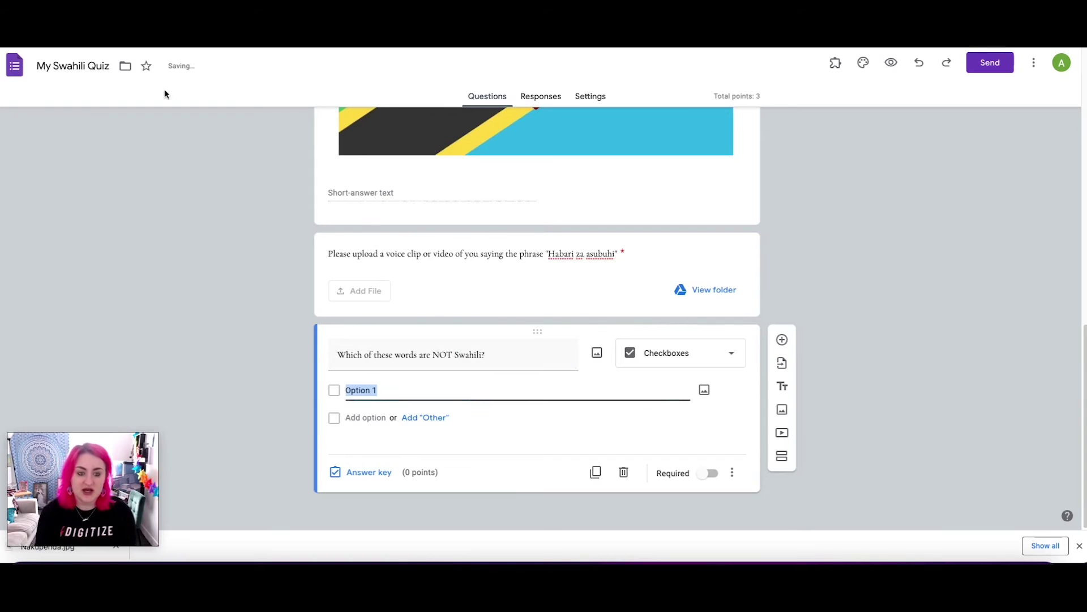
pyautogui.click(210, 23)
pyautogui.click(478, 239)
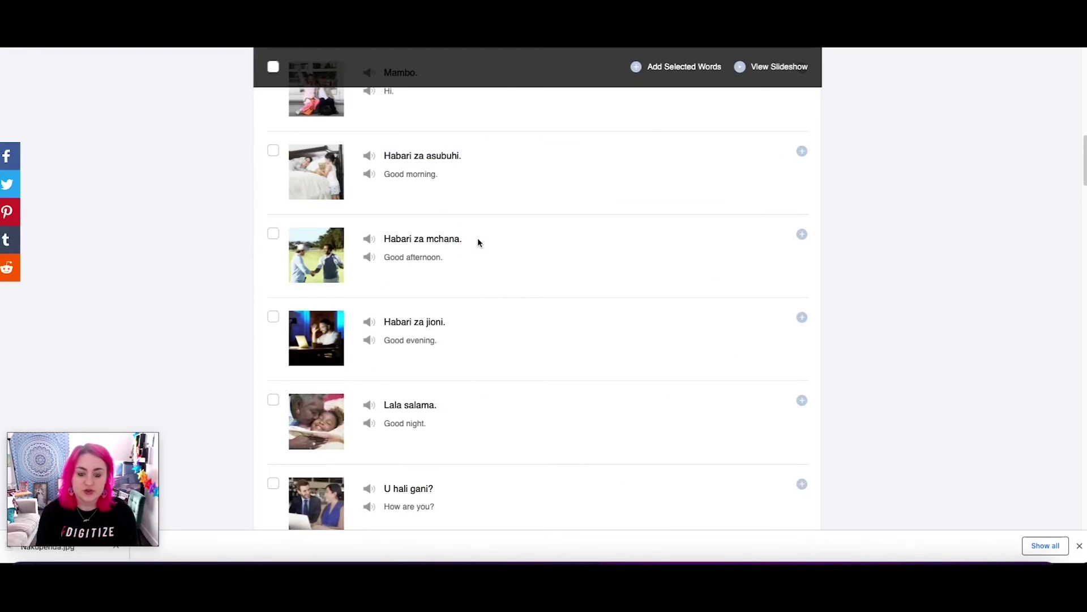
pyautogui.scroll(-2, 478, 237)
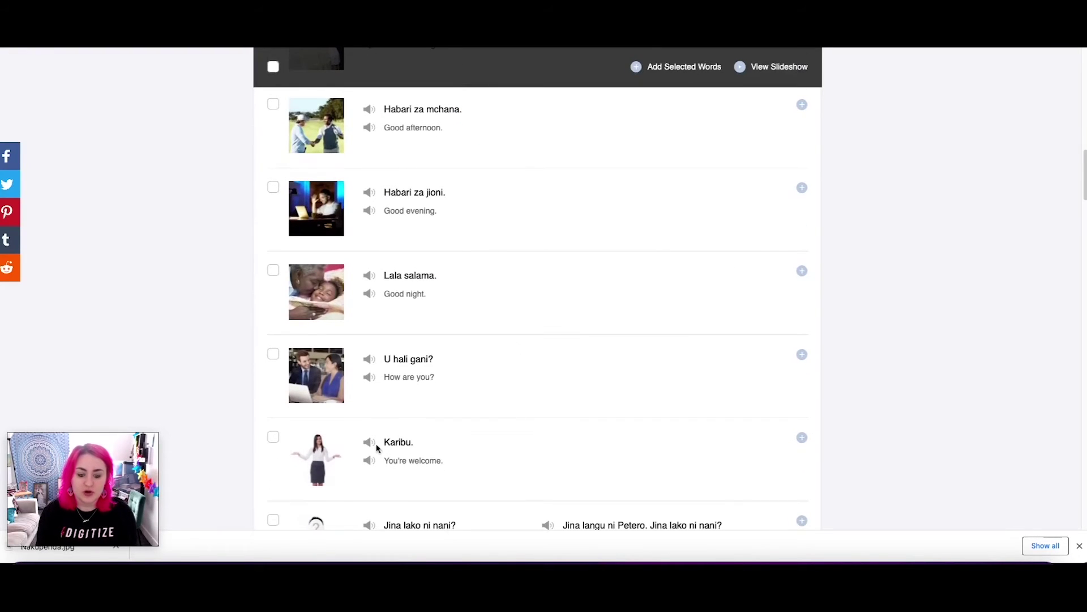
pyautogui.moveTo(379, 443); pyautogui.dragTo(412, 441)
pyautogui.rightClick(409, 440)
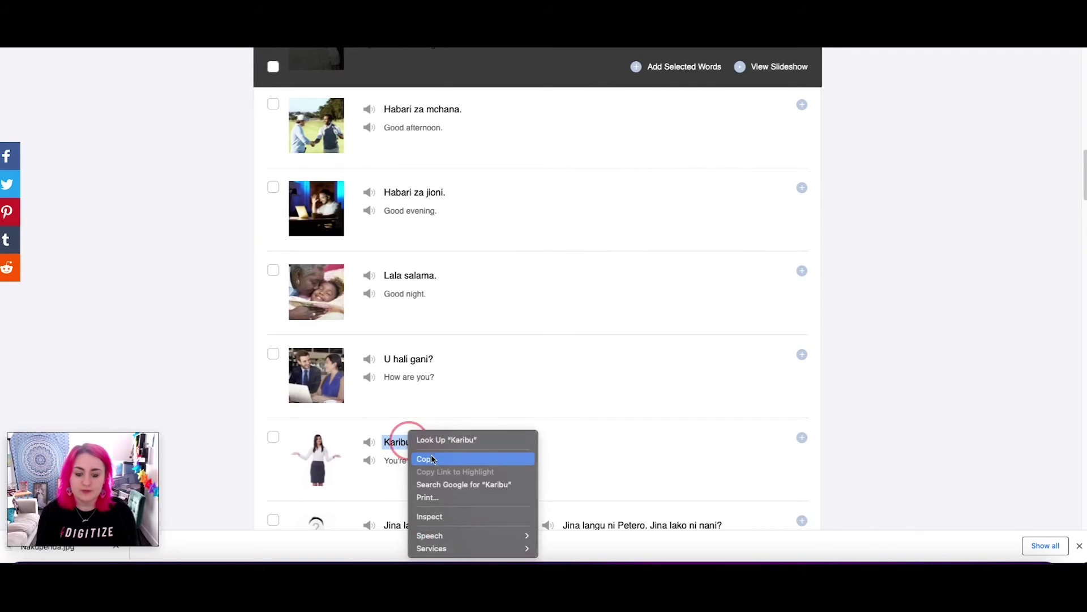
pyautogui.click(430, 458)
# Return to the quiz form and paste Karibu as the checkbox question's first option.
pyautogui.click(363, 50)
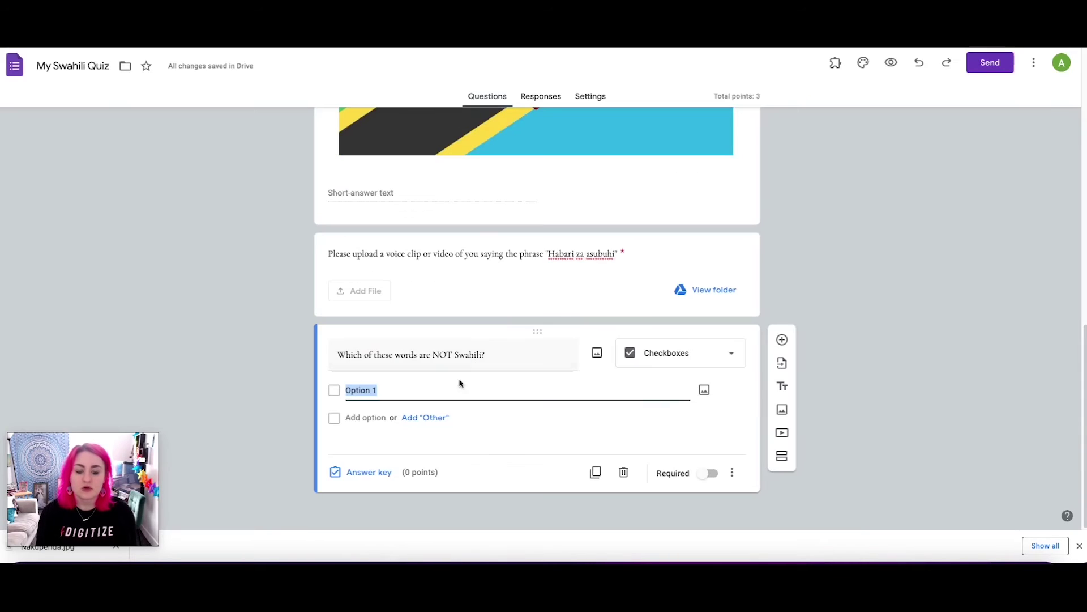
pyautogui.rightClick(430, 383)
pyautogui.click(396, 390)
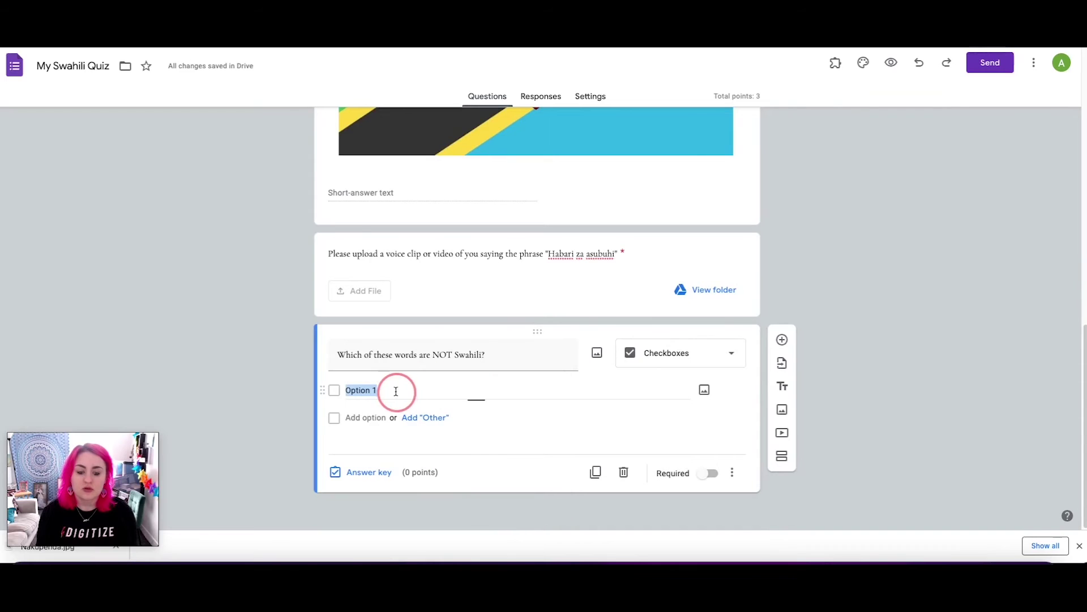
pyautogui.rightClick(397, 390)
pyautogui.click(416, 408)
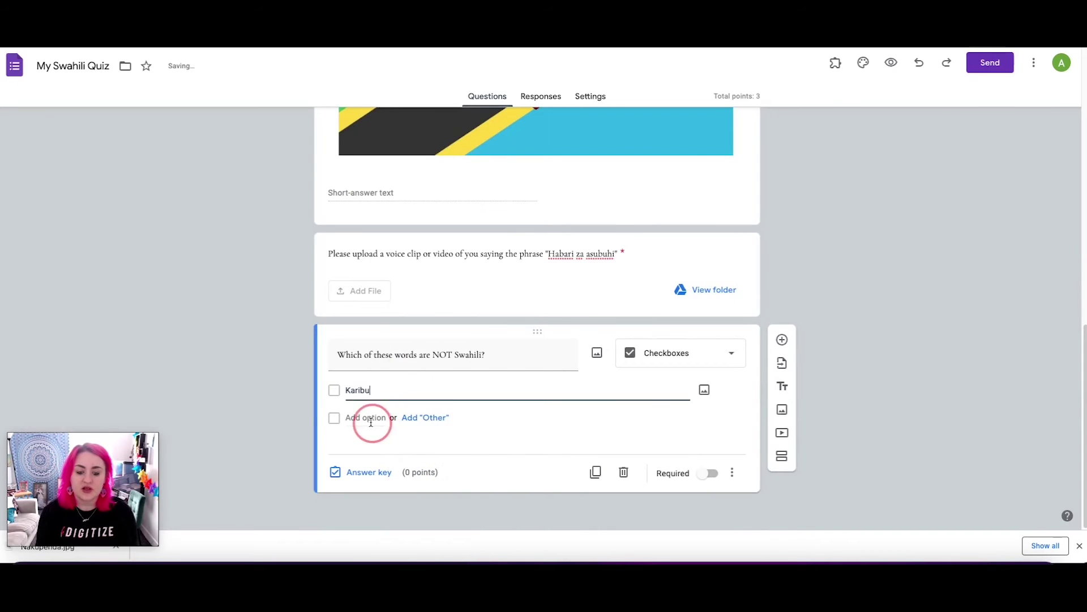
# Add a second option to the checkbox question and copy the word "Ndio." from the Swahili phrase list web page.
pyautogui.click(366, 417)
pyautogui.hotkey('ctrl', 'Tab')
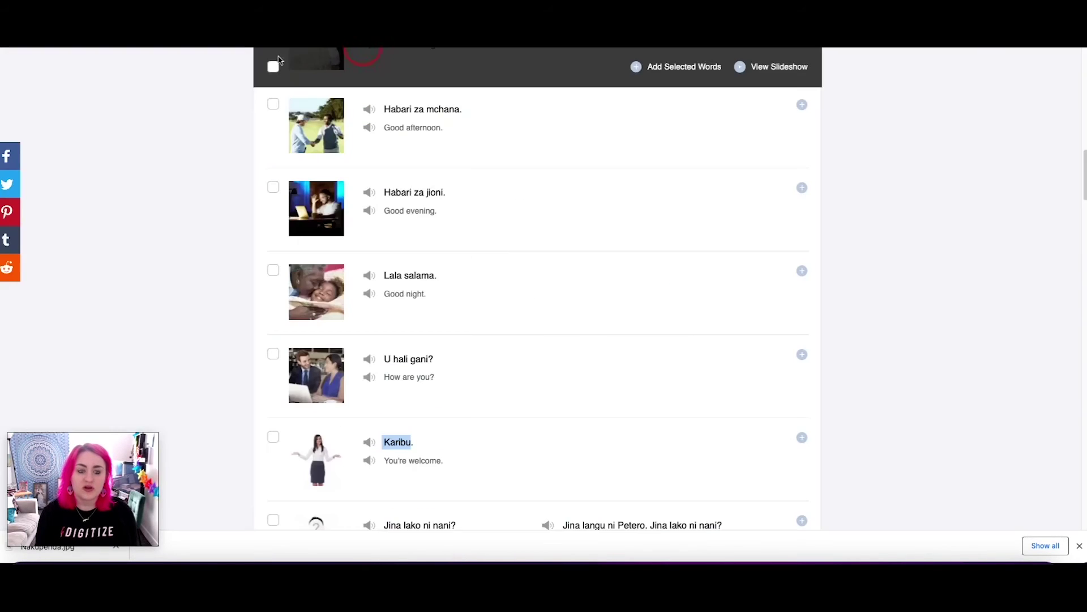
pyautogui.scroll(-8, 486, 262)
pyautogui.scroll(-3, 518, 351)
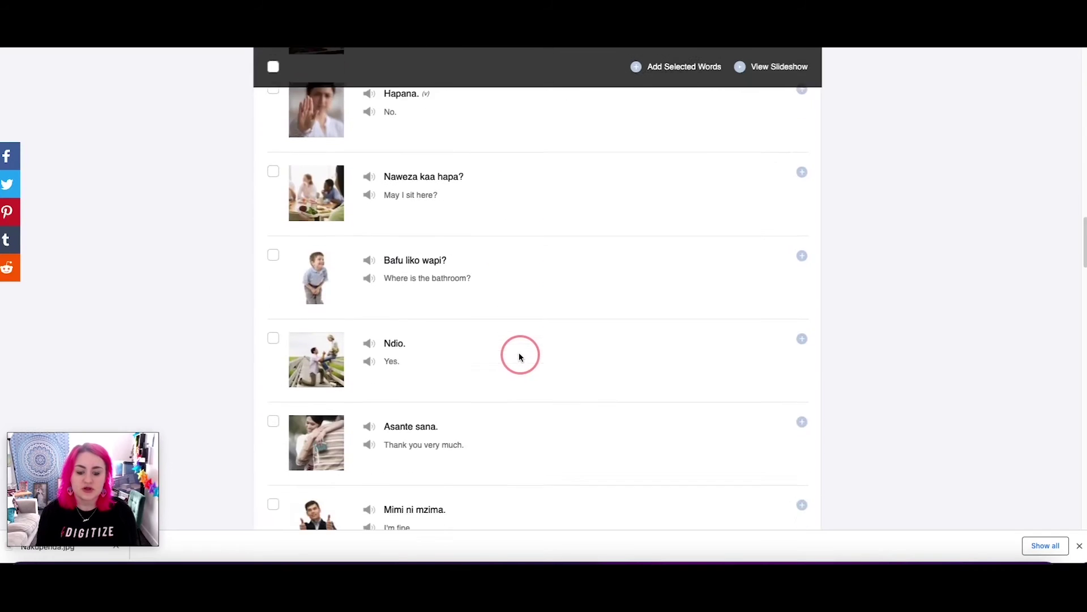
pyautogui.moveTo(384, 302); pyautogui.dragTo(410, 304)
pyautogui.rightClick(404, 303)
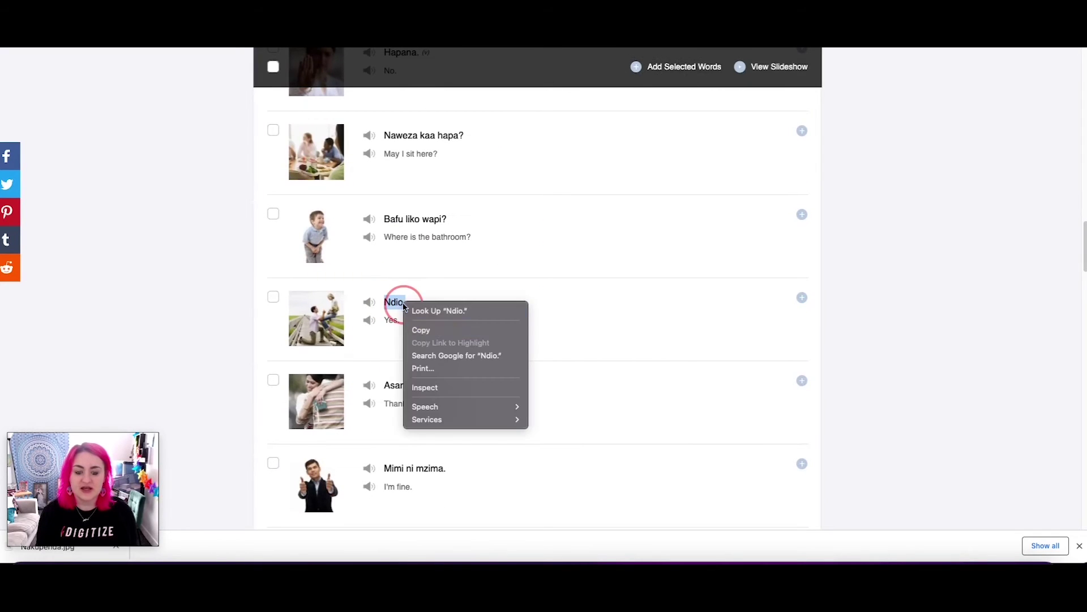
pyautogui.click(432, 335)
# Return to the quiz form and paste "Ndio." as the checkbox question's second option.
pyautogui.hotkey('ctrl', 'shift', 'Tab')
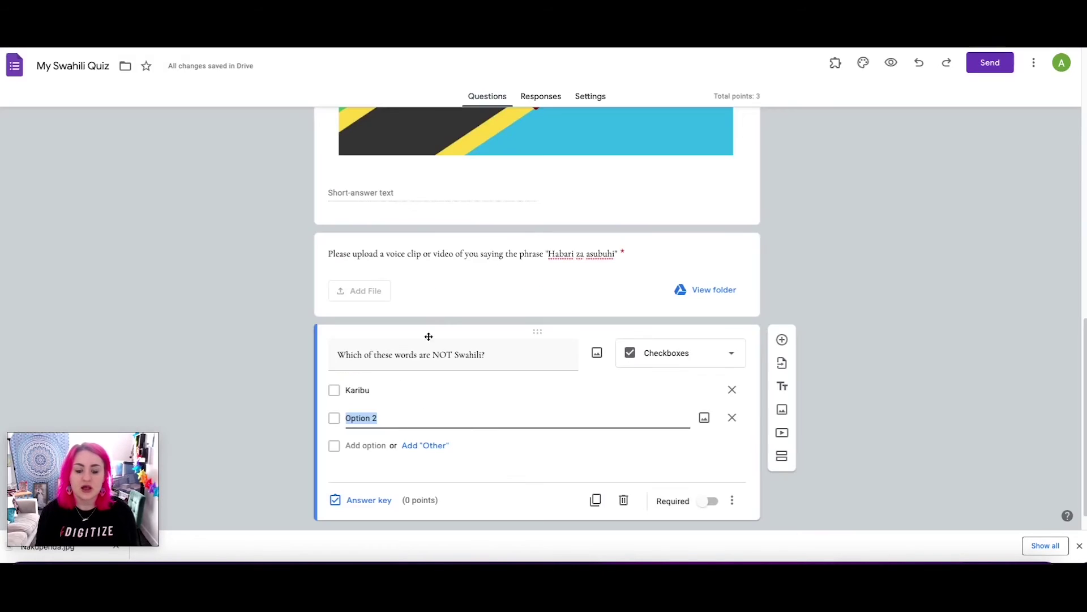
pyautogui.rightClick(378, 418)
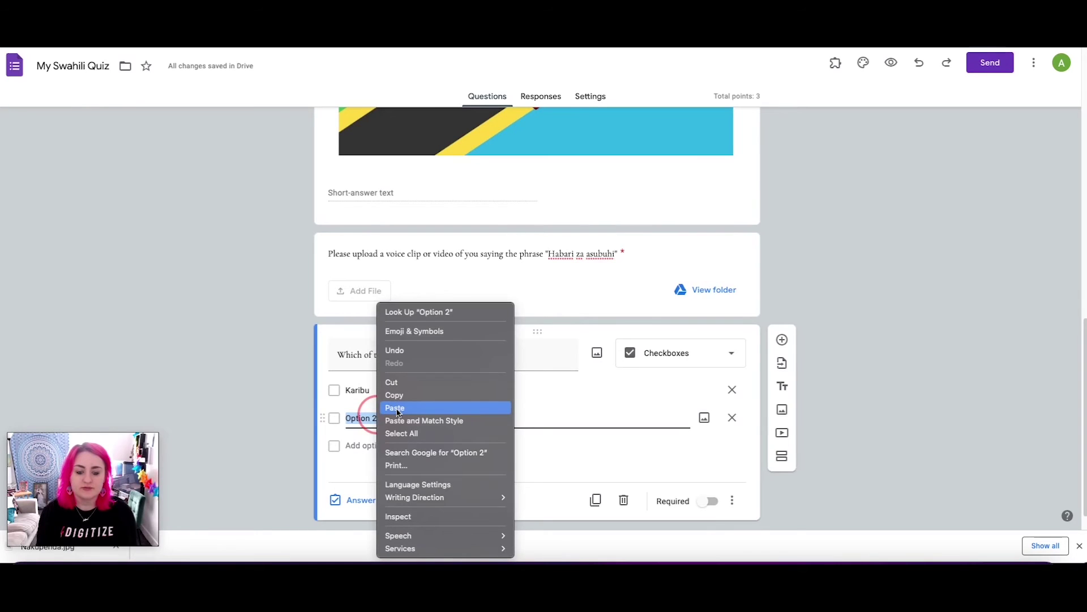
pyautogui.click(398, 409)
# Add Hola, Merci and Habe as the third, fourth and fifth options of the checkbox question.
pyautogui.click(368, 445)
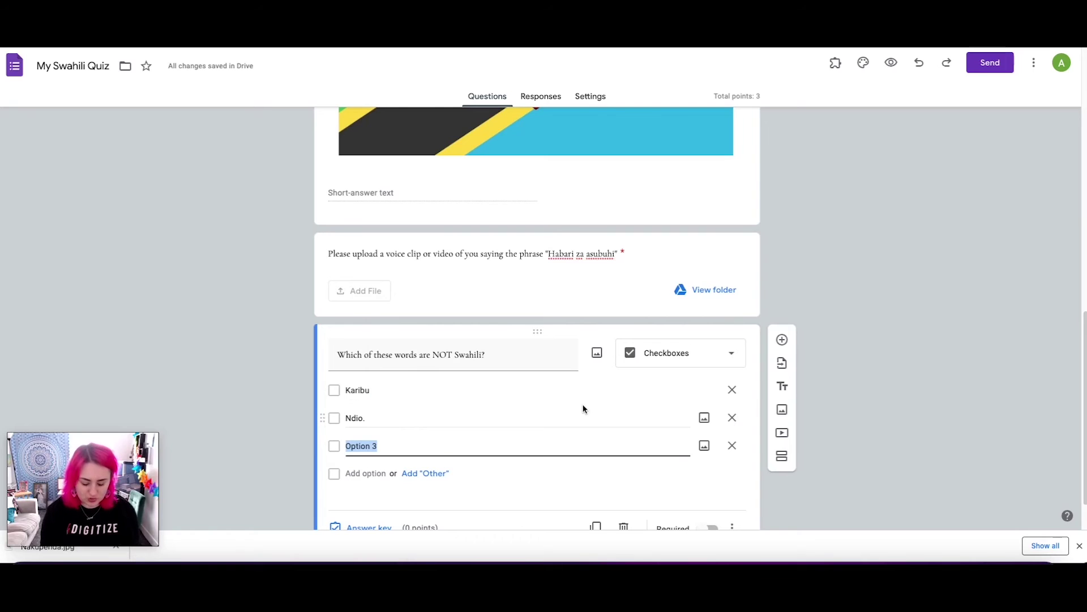
pyautogui.write('Hola')
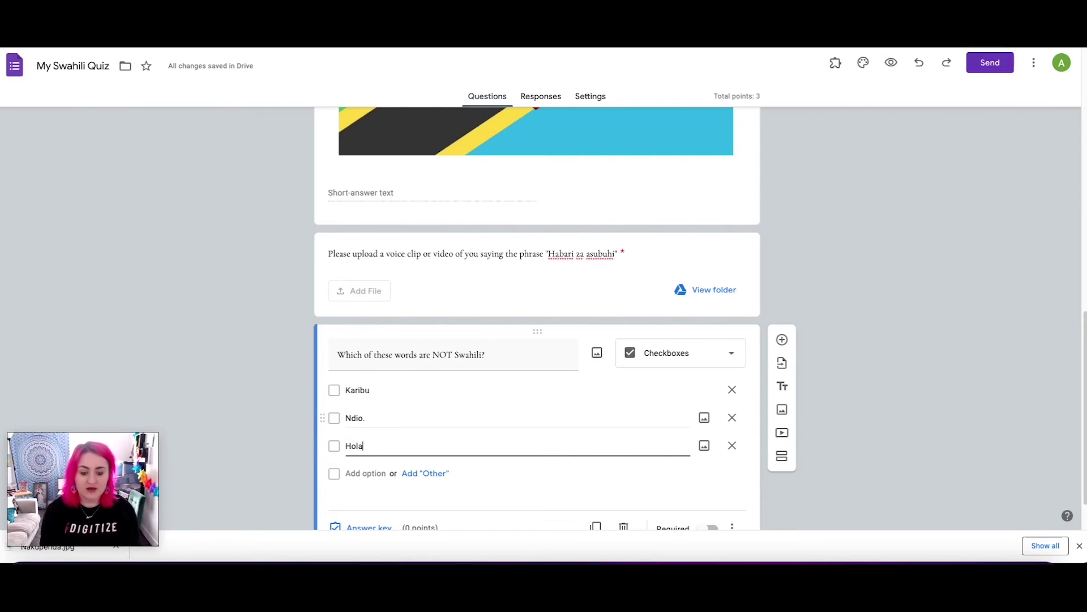
pyautogui.click(368, 473)
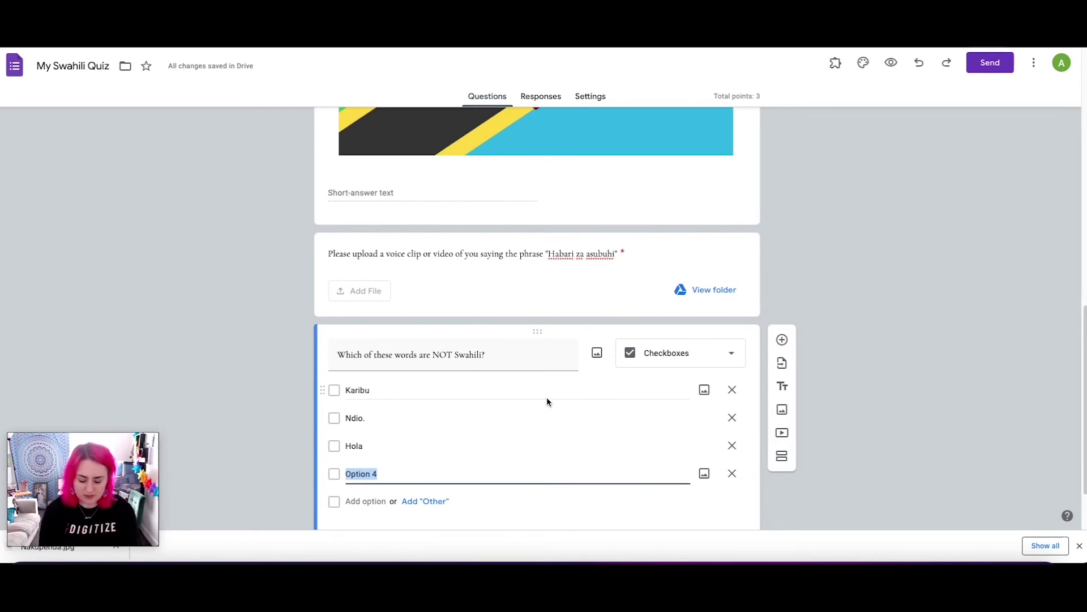
pyautogui.write('Merci')
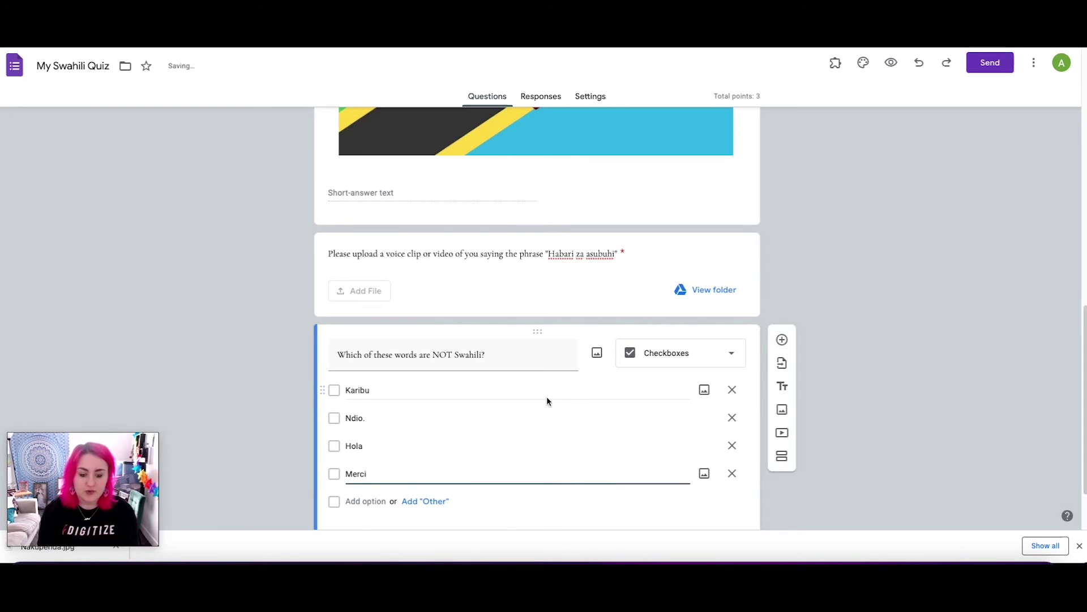
pyautogui.scroll(-2, 471, 461)
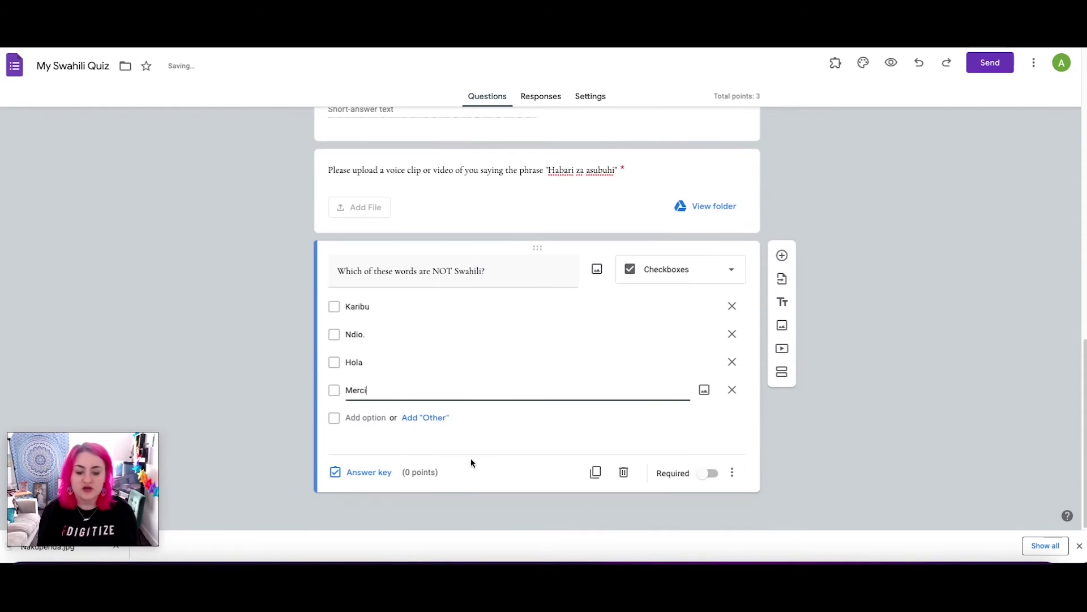
pyautogui.click(368, 418)
pyautogui.write('Habe')
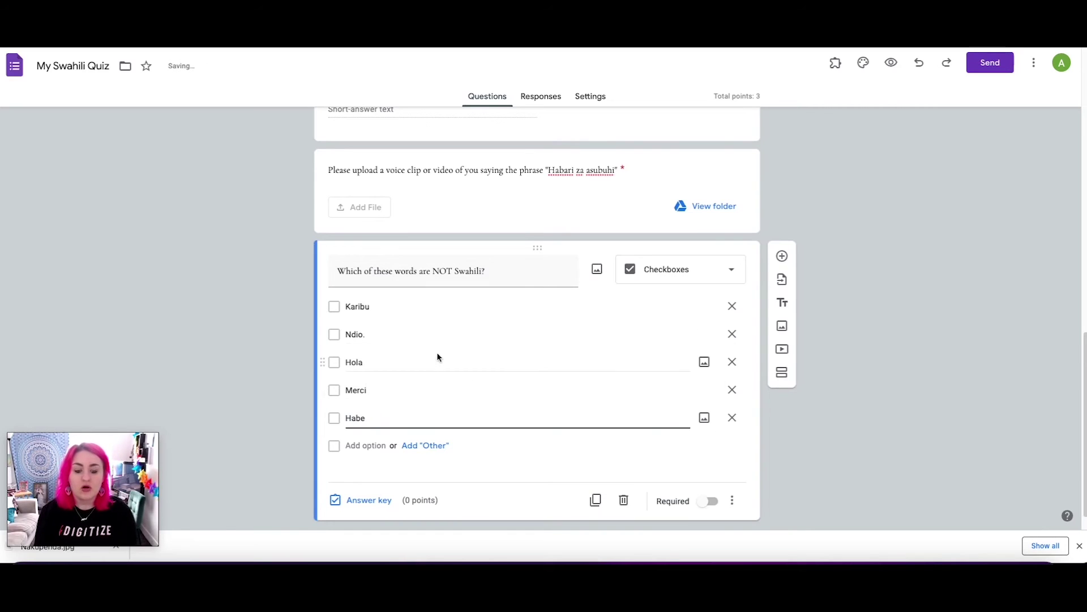
# Make the checkbox question required and reorder its options to Merci, Ndio., Hola, Karibu, Habe.
pyautogui.click(710, 501)
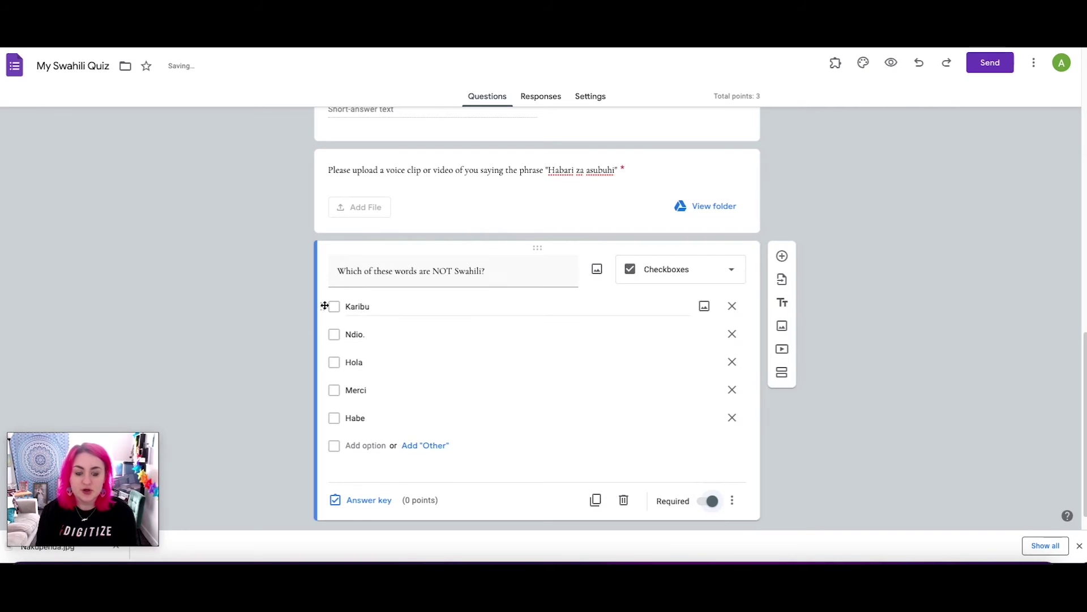
pyautogui.moveTo(322, 306)
pyautogui.mouseDown()
pyautogui.moveTo(335, 391)
pyautogui.moveTo(325, 362)
pyautogui.moveTo(332, 308)
pyautogui.moveTo(331, 318)
pyautogui.mouseUp()
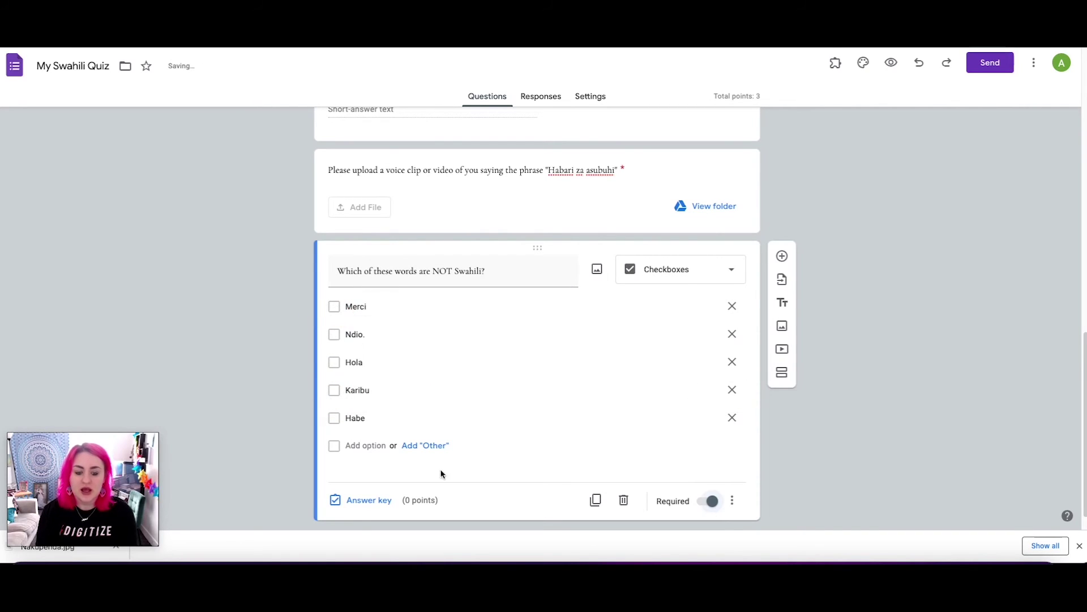
# Set the checkbox question's answer key to Merci, Hola and Habe as correct, worth 3 points.
pyautogui.click(365, 501)
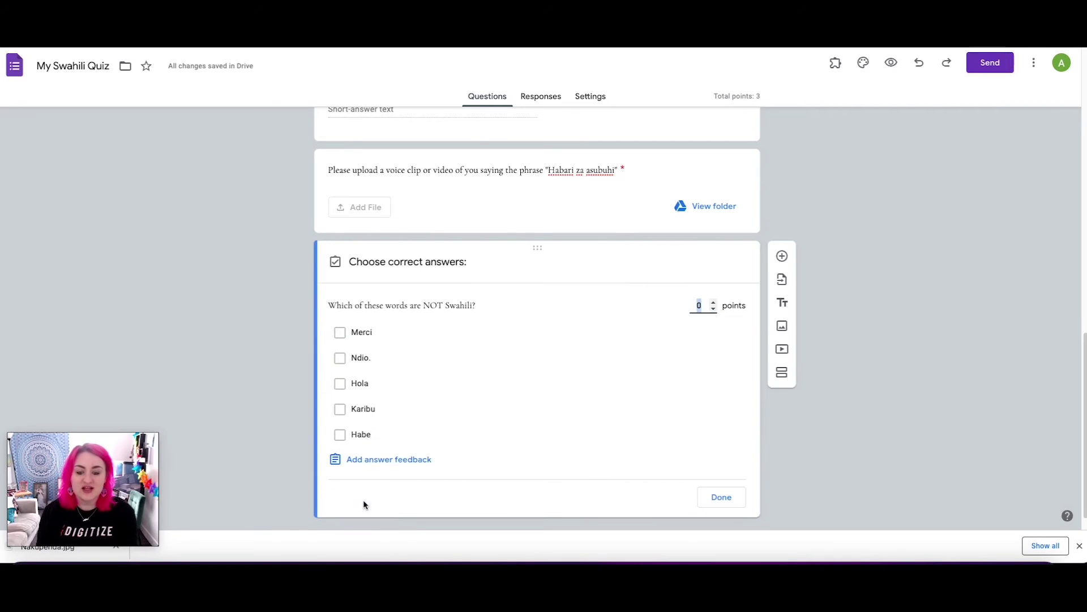
pyautogui.click(361, 334)
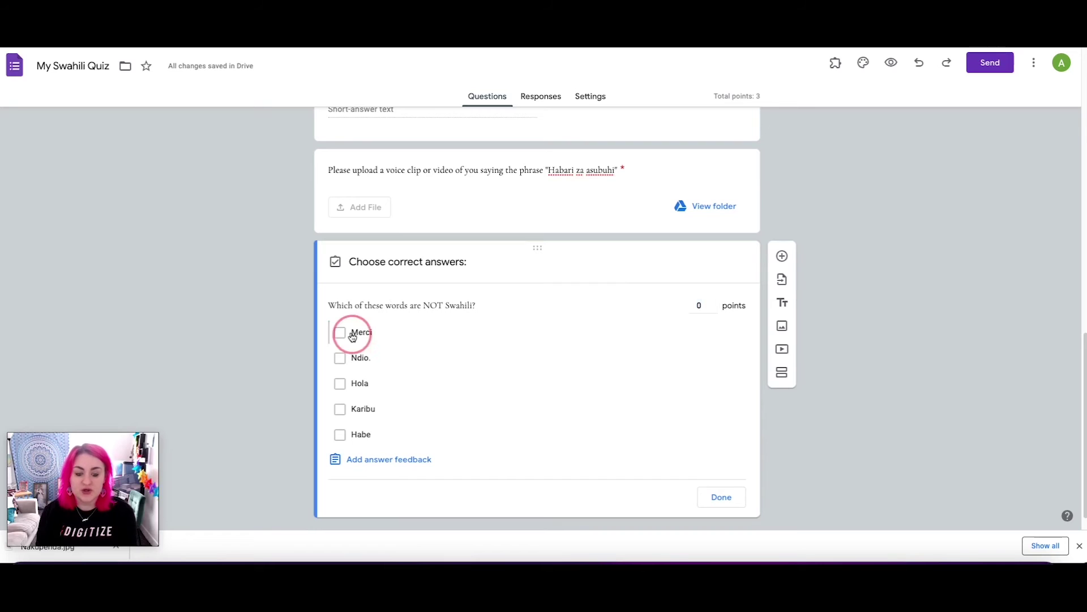
pyautogui.click(358, 389)
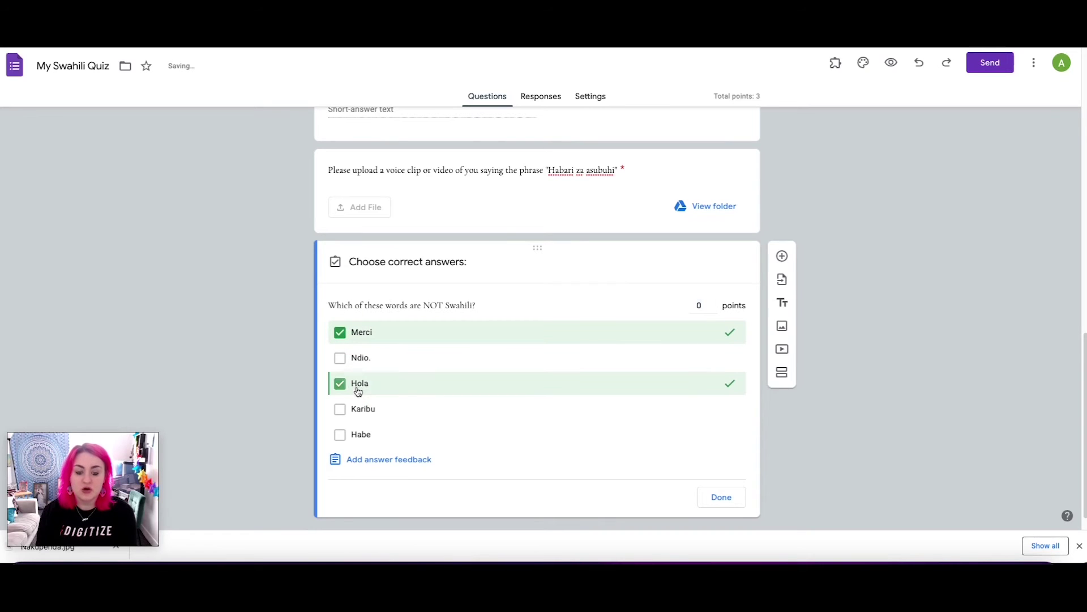
pyautogui.click(361, 436)
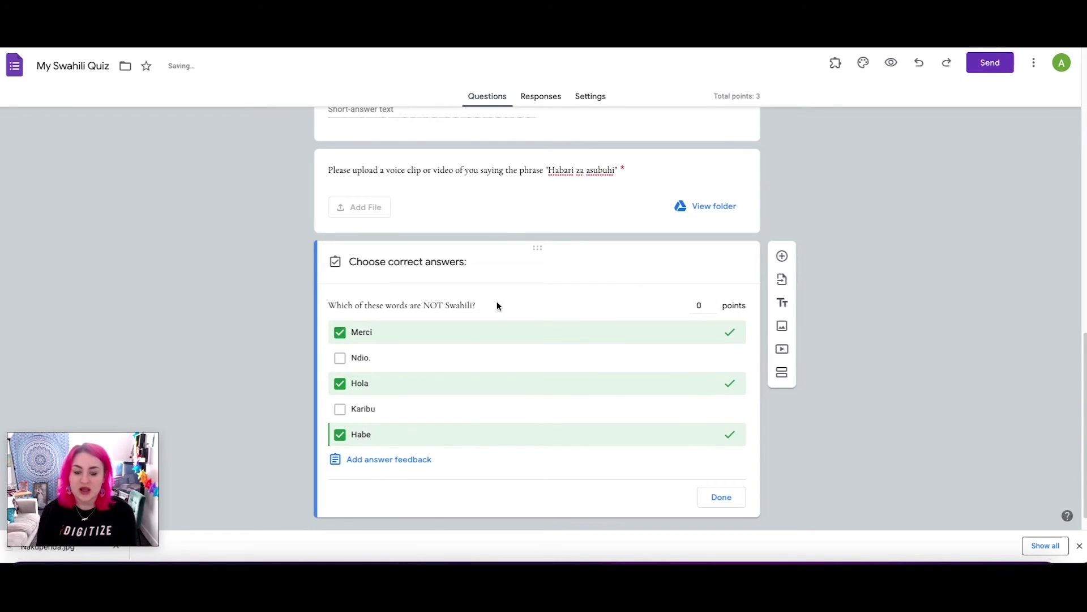
pyautogui.click(714, 304)
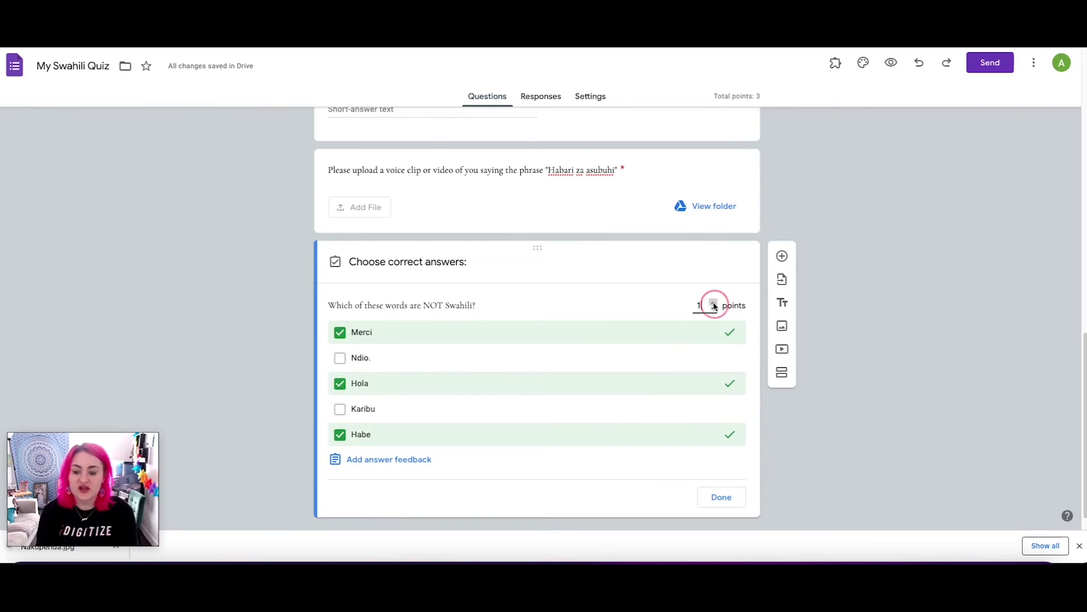
pyautogui.click(714, 304)
pyautogui.click(714, 304)
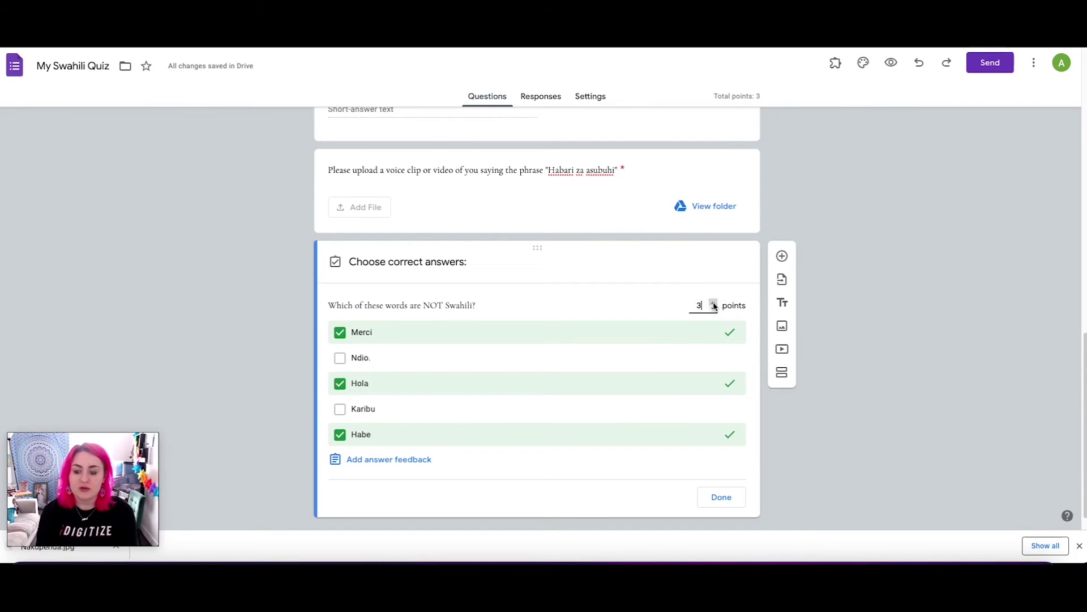
pyautogui.click(723, 501)
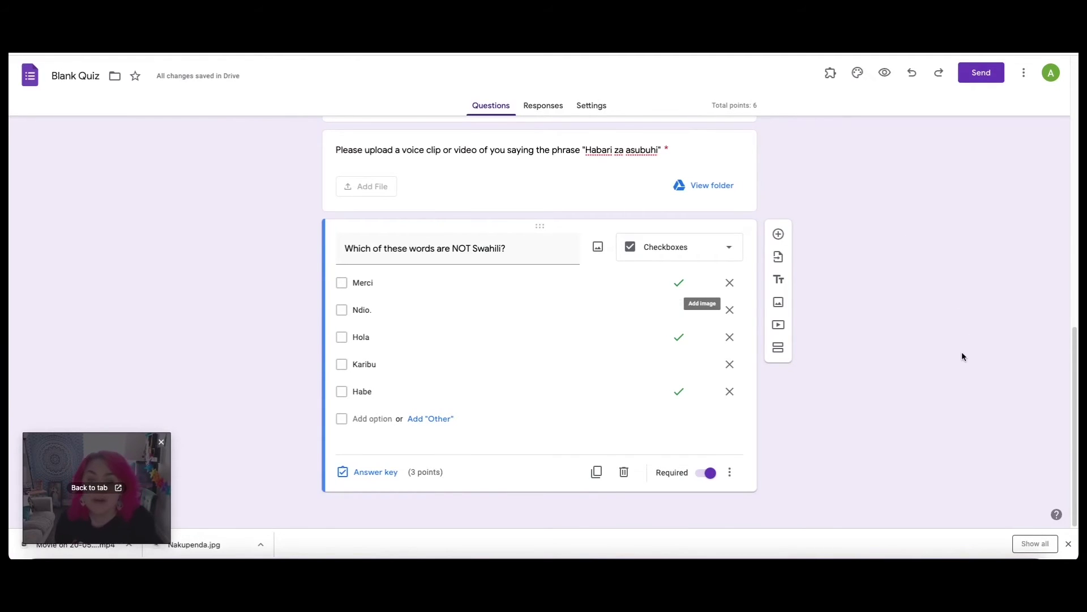
# Rename the form file from Blank Quiz to "My Swahili Quiz".
pyautogui.scroll(10, 908, 381)
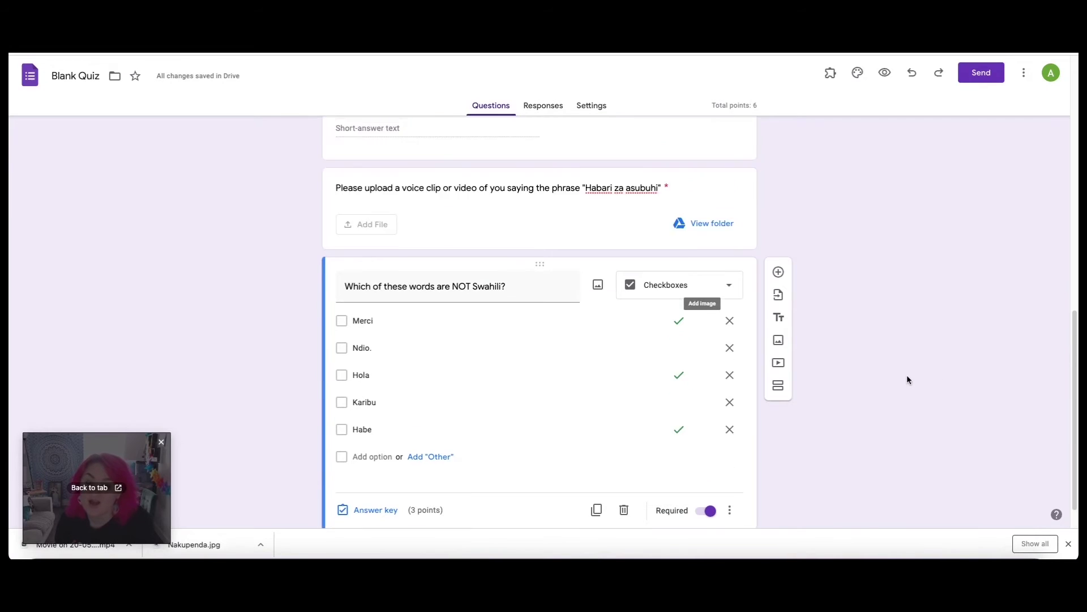
pyautogui.click(75, 77)
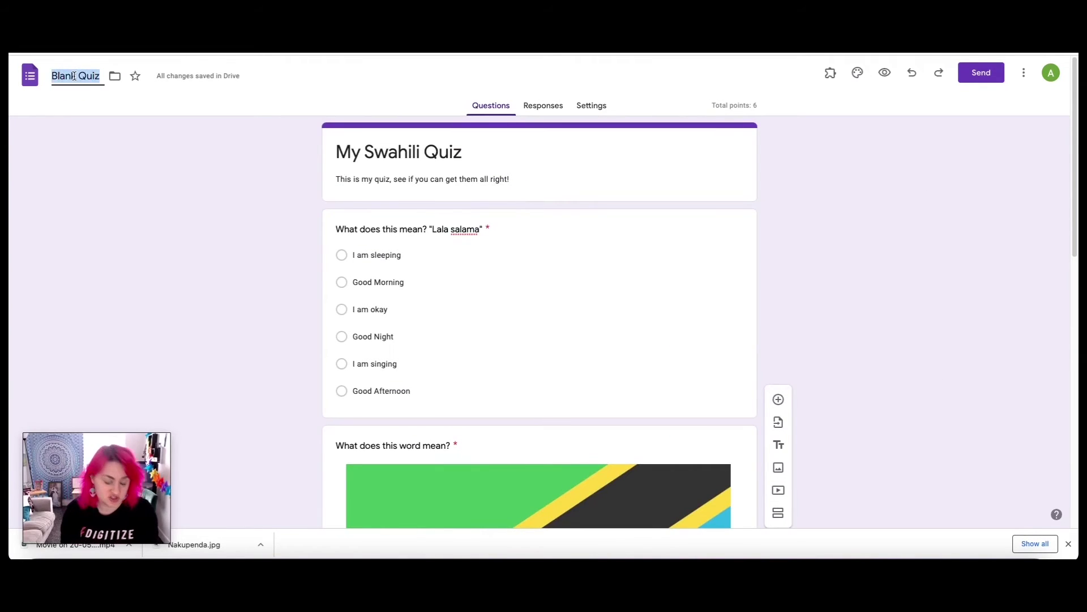
pyautogui.write('M')
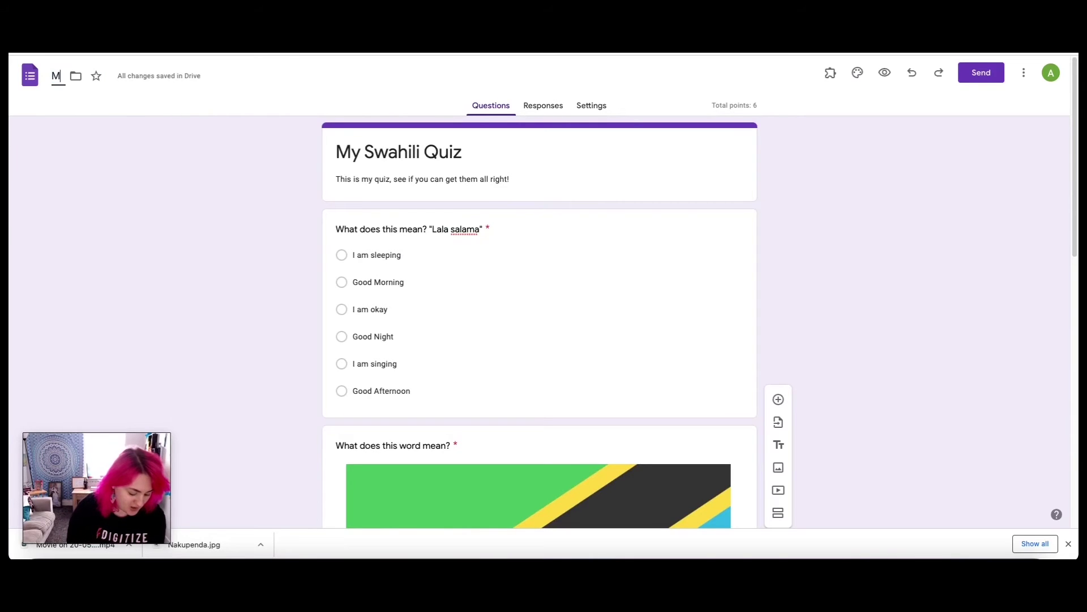
pyautogui.write('y Swahiil')
pyautogui.press('BackSpace')
pyautogui.press('BackSpace')
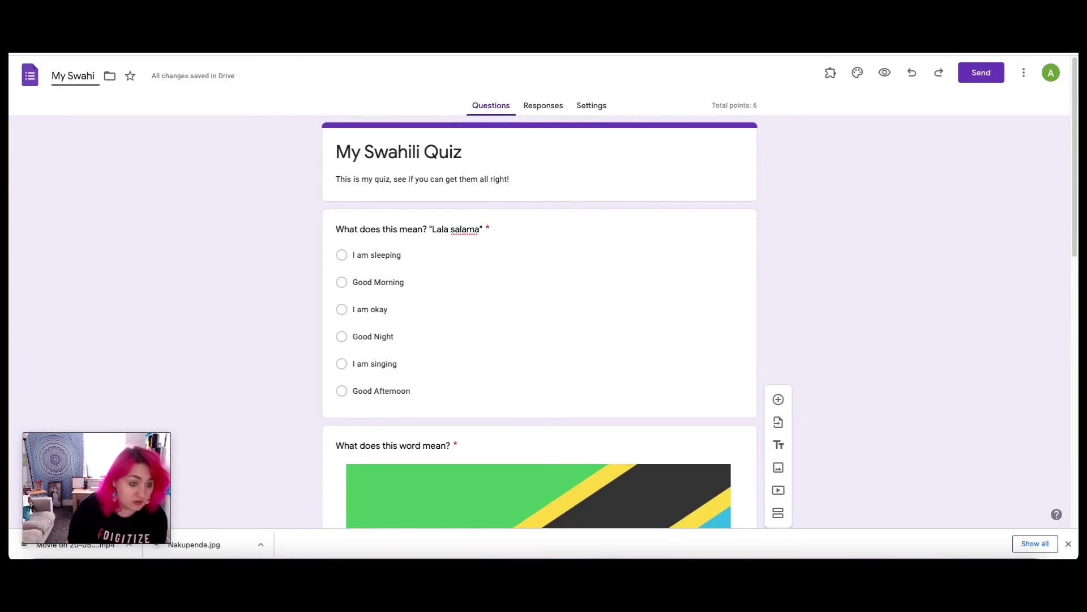
pyautogui.write('li QUiz')
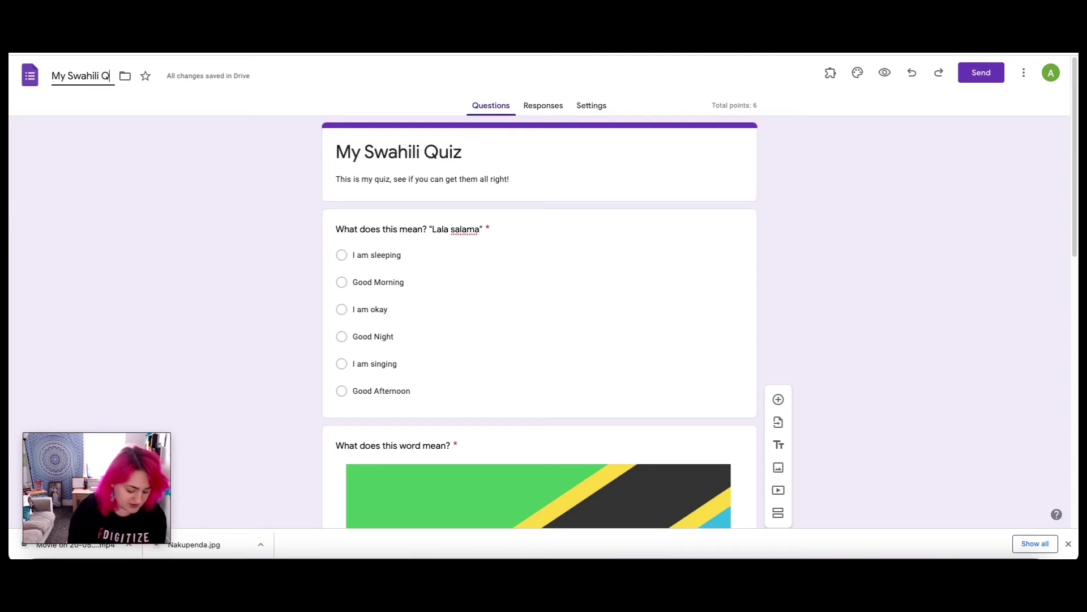
pyautogui.click(114, 75)
pyautogui.press('BackSpace')
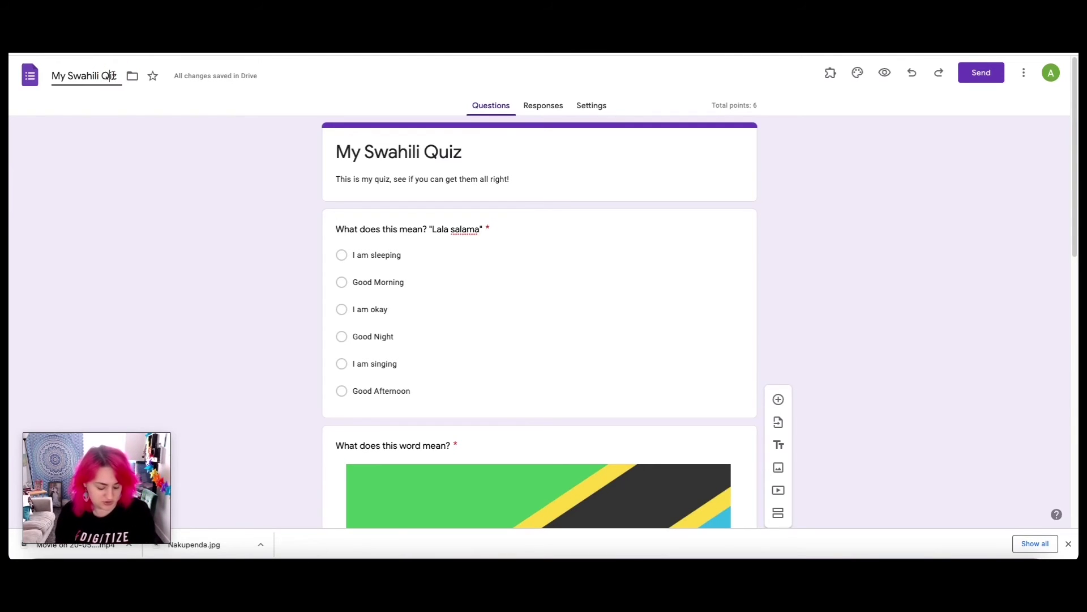
pyautogui.write('u')
pyautogui.click(800, 179)
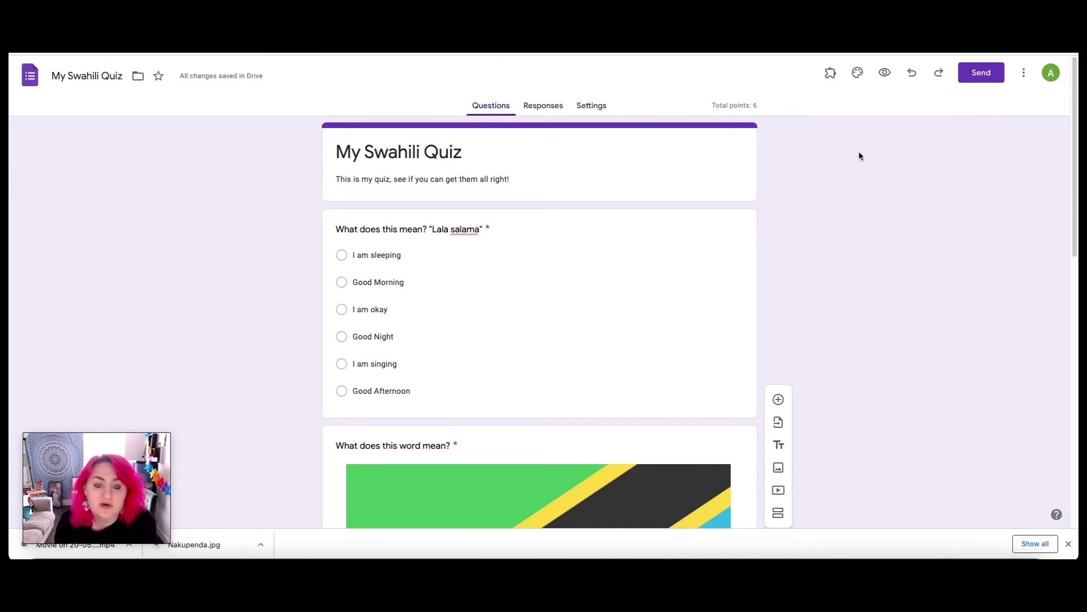
# Insert the rocky river photo from the Travel themes as the form's header image.
pyautogui.click(858, 78)
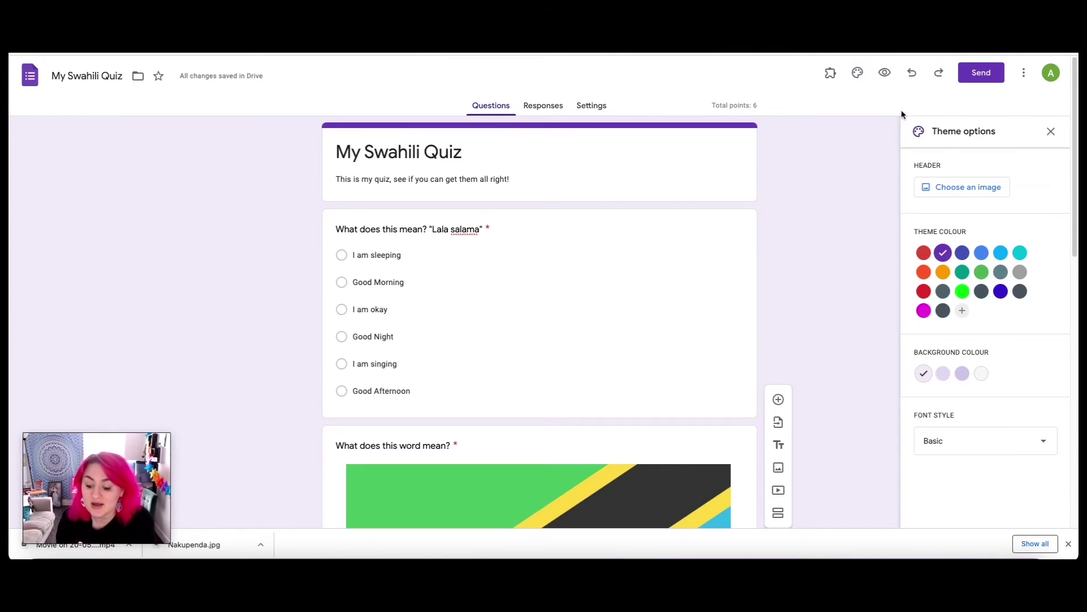
pyautogui.click(940, 186)
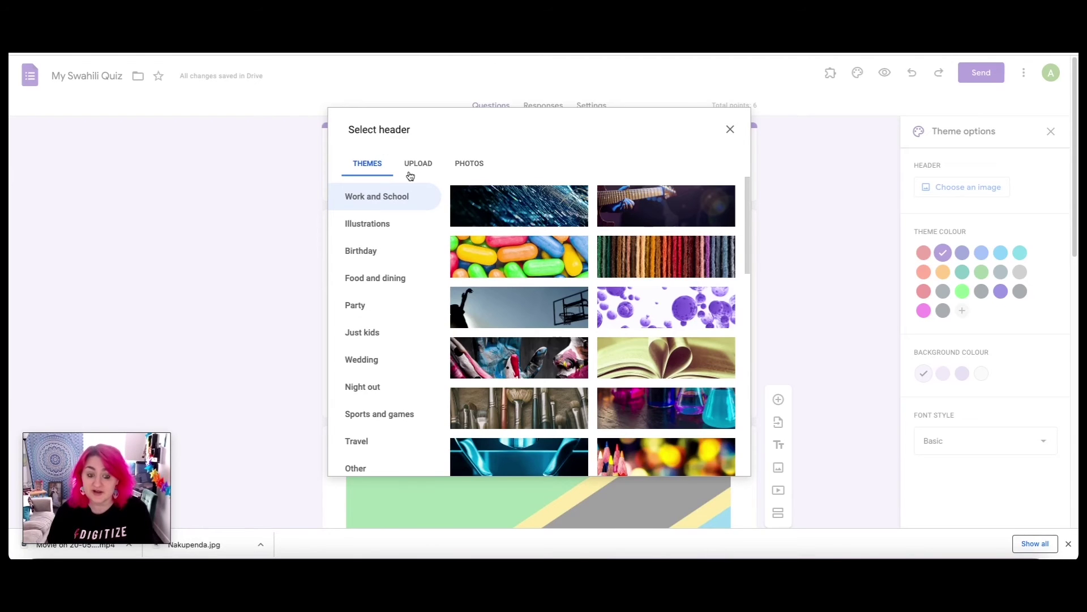
pyautogui.click(346, 446)
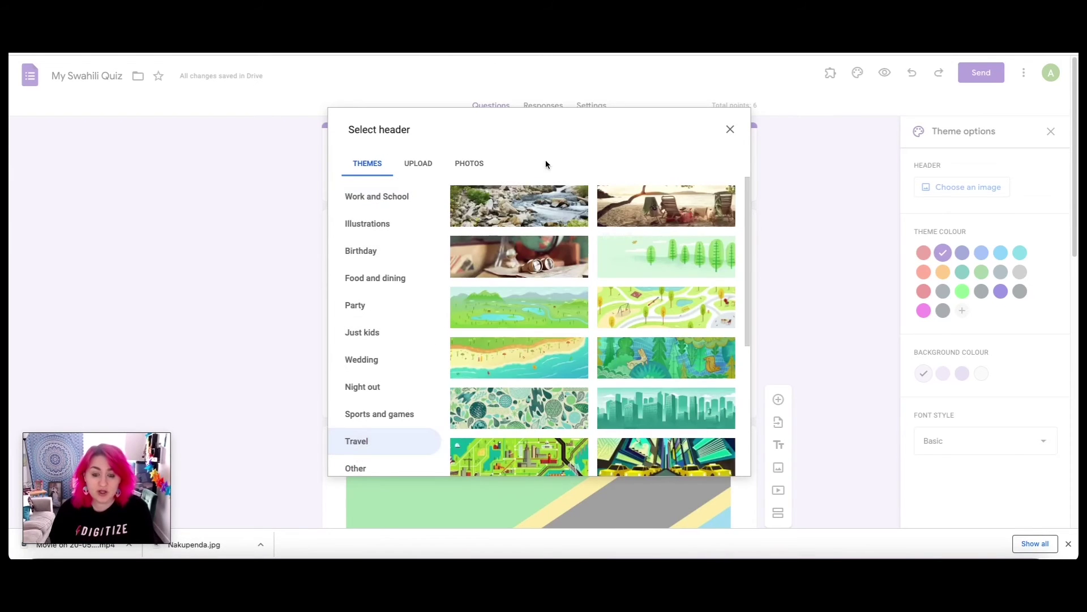
pyautogui.click(547, 202)
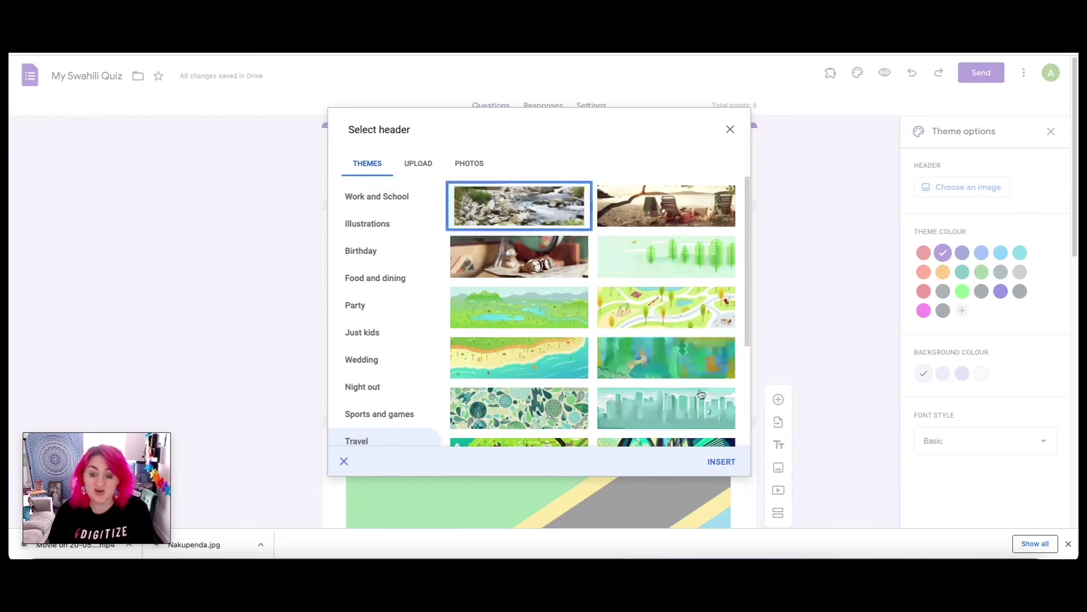
pyautogui.click(722, 462)
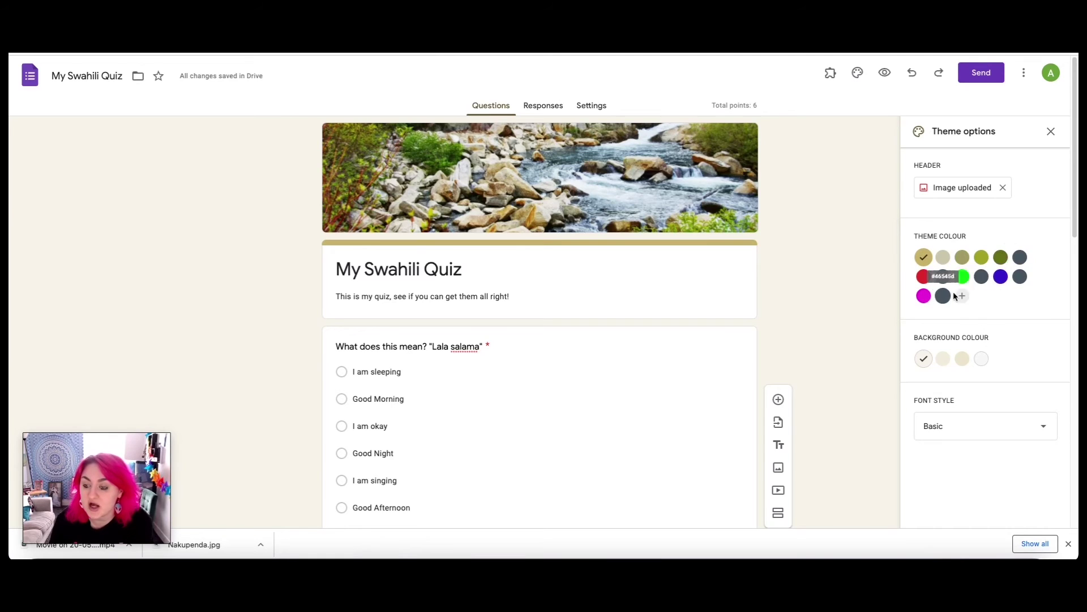
# Add a custom lime-yellow theme colour, #d8e91c, and apply it to the form.
pyautogui.click(1023, 262)
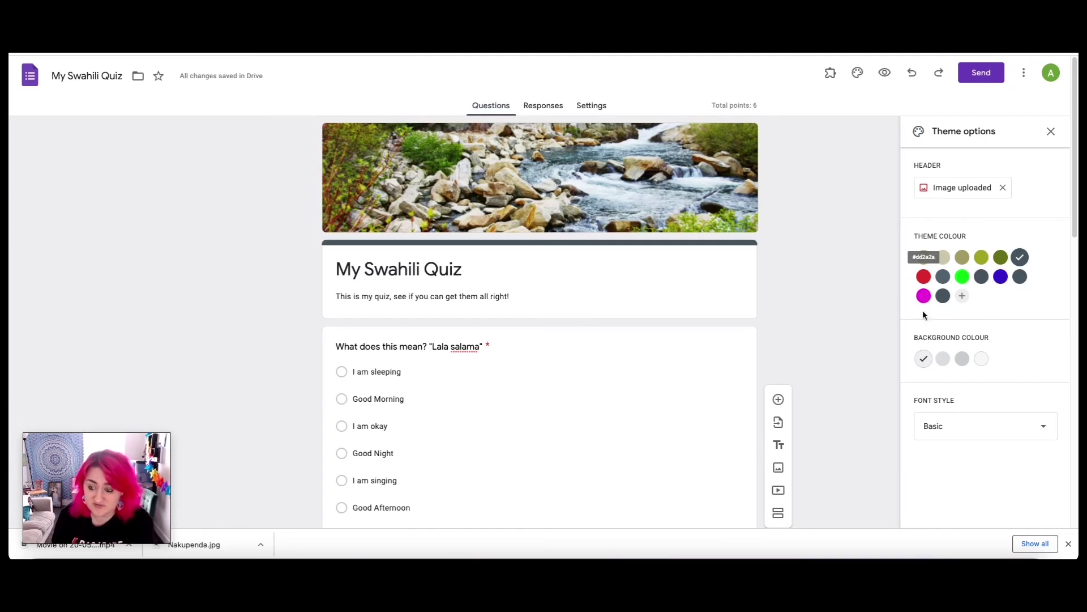
pyautogui.click(962, 299)
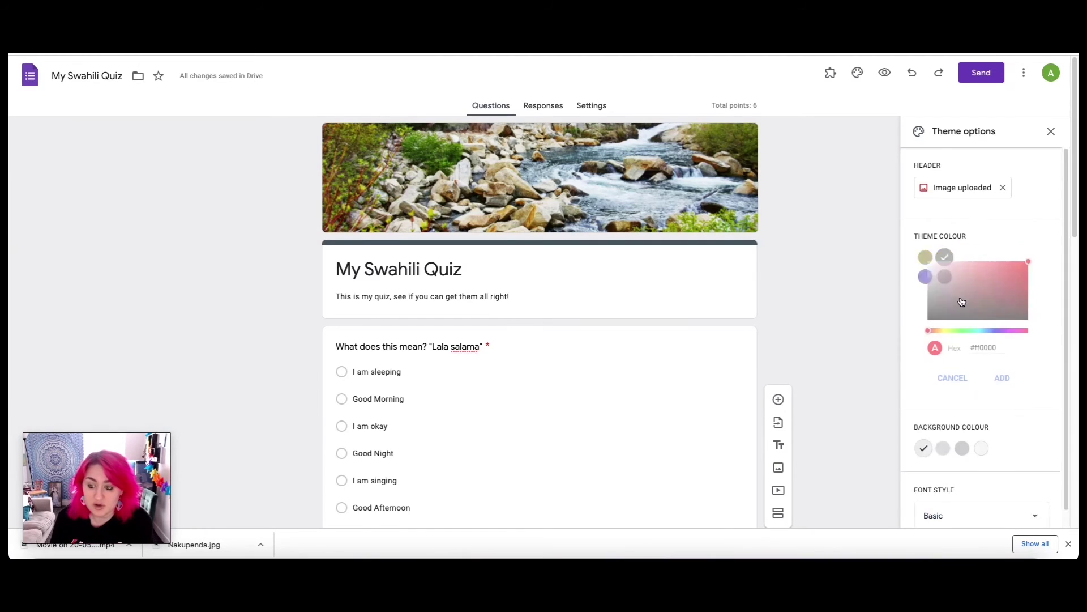
pyautogui.moveTo(979, 285); pyautogui.dragTo(968, 324)
pyautogui.click(946, 330)
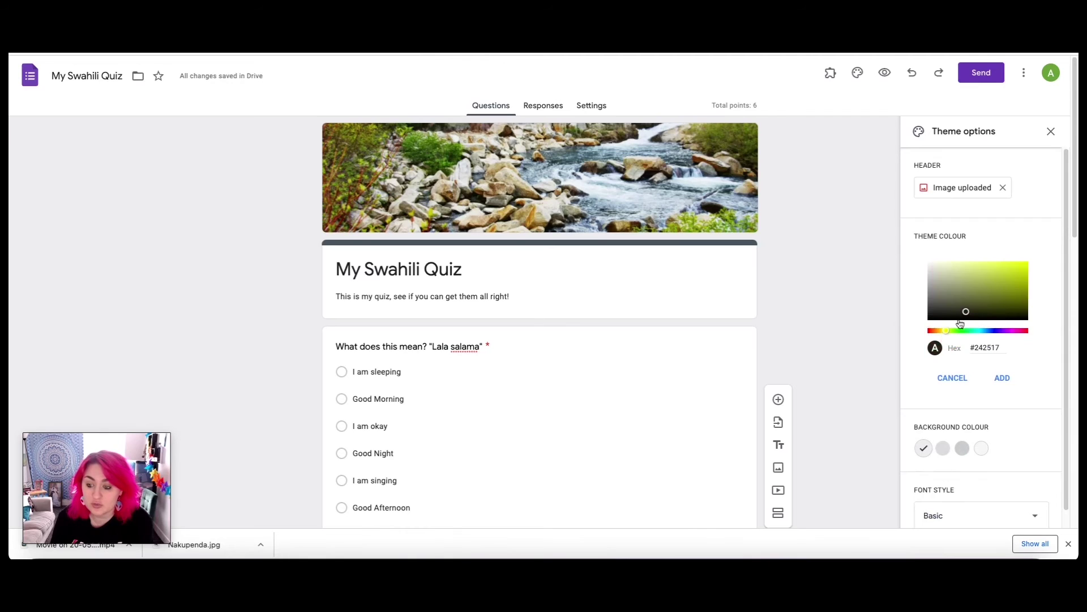
pyautogui.moveTo(1036, 264); pyautogui.dragTo(1017, 273)
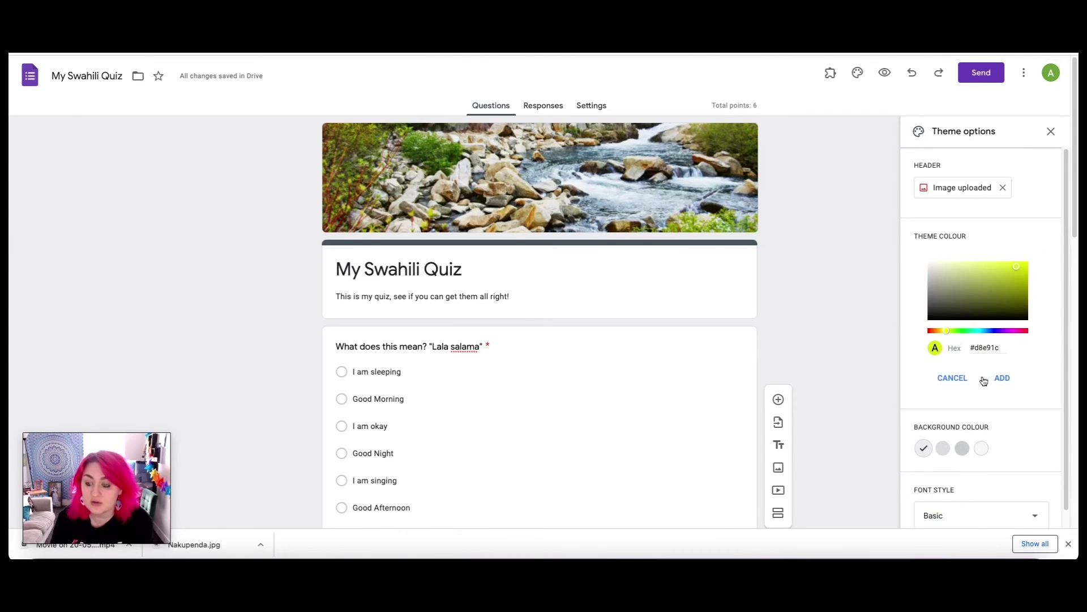
pyautogui.click(1003, 378)
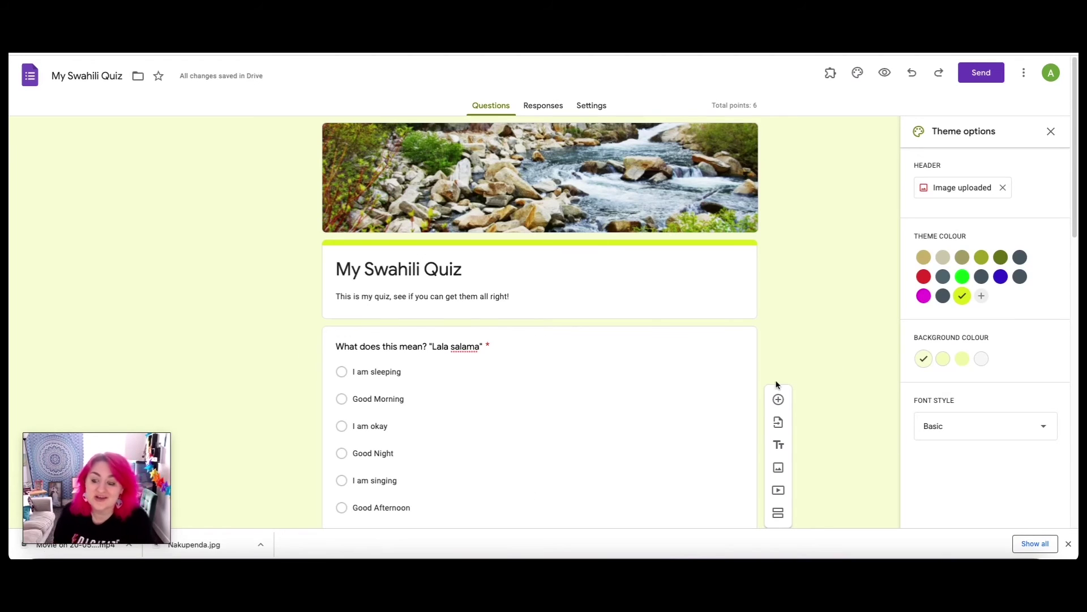
# Set the theme colour to the dark slate grey ending the first swatch row and the background to its darkest grey shade.
pyautogui.click(1019, 258)
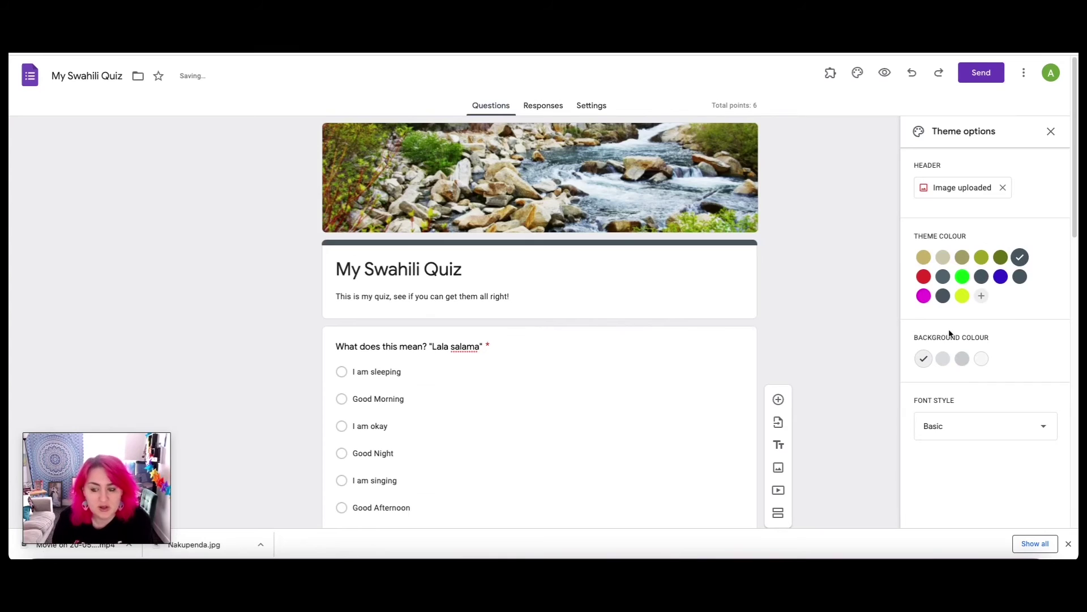
pyautogui.click(963, 359)
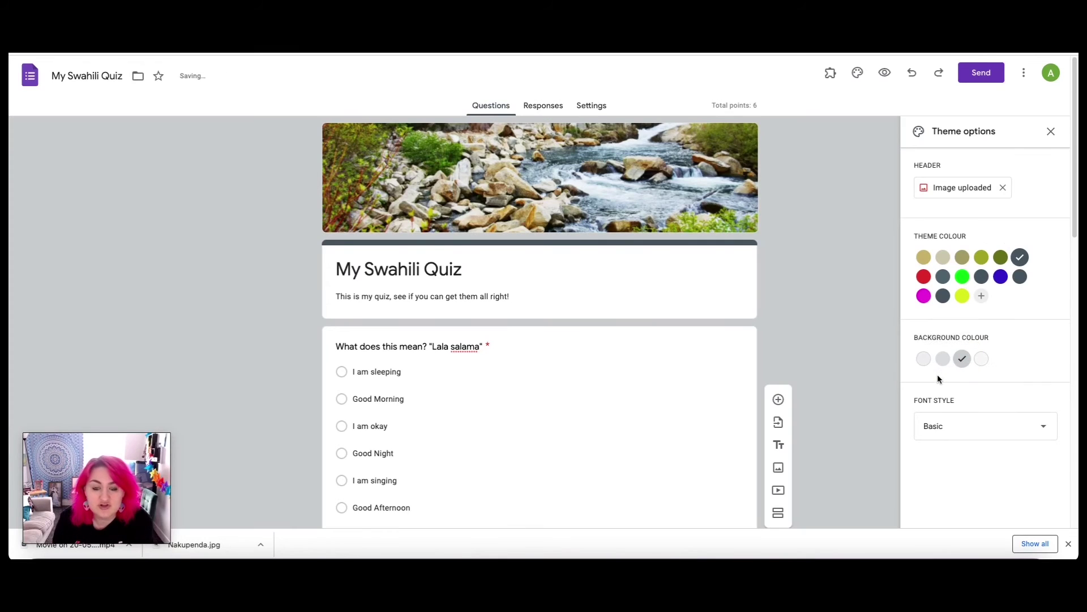
# Try the Decorative, Formal and Playful font styles on the form one after another.
pyautogui.click(958, 424)
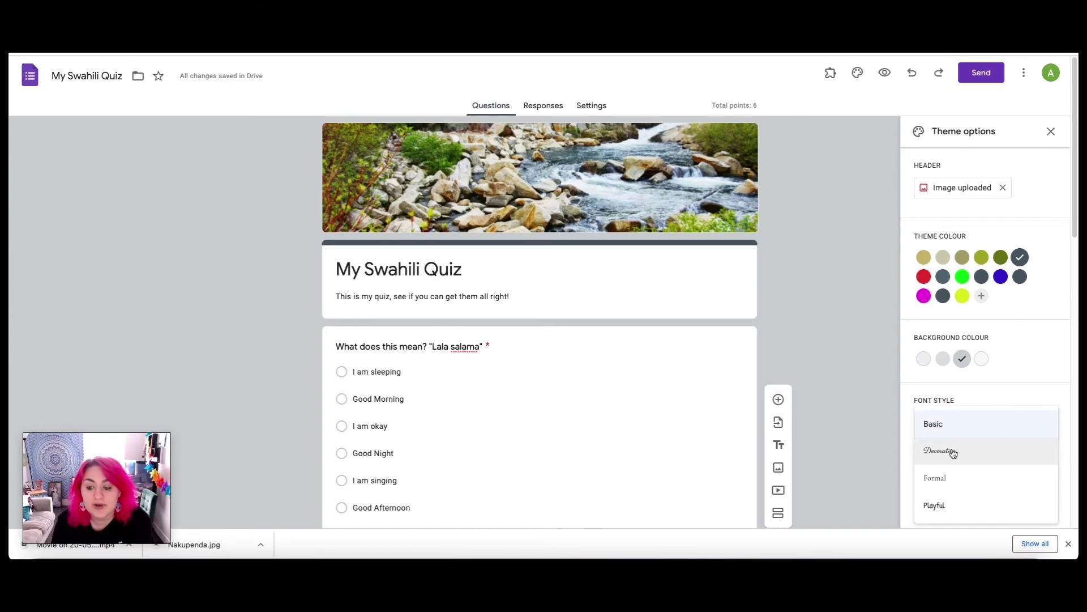
pyautogui.click(951, 450)
pyautogui.click(964, 431)
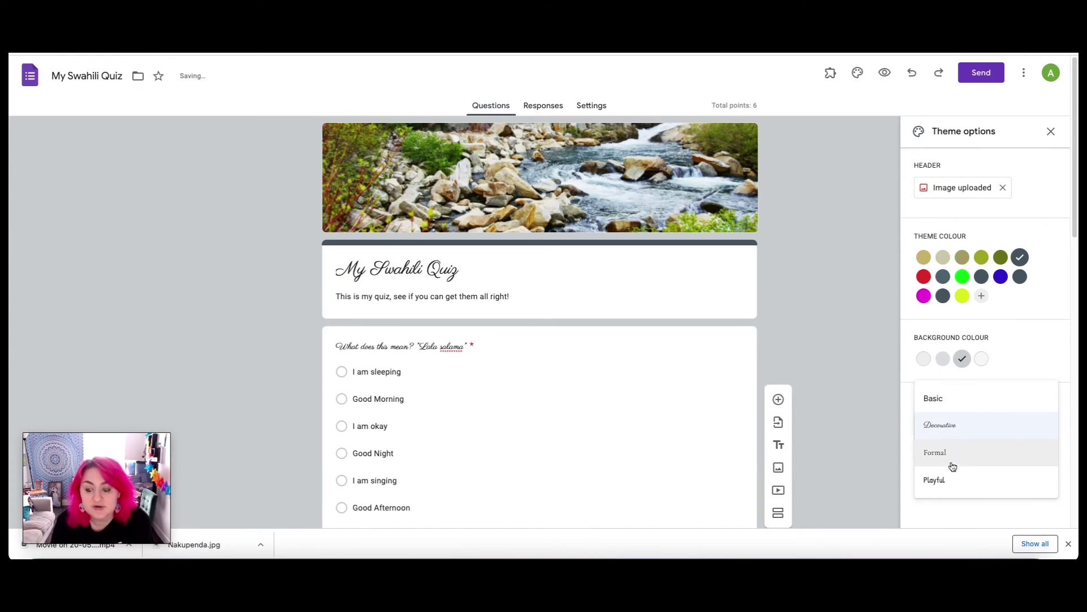
pyautogui.click(953, 452)
pyautogui.click(952, 433)
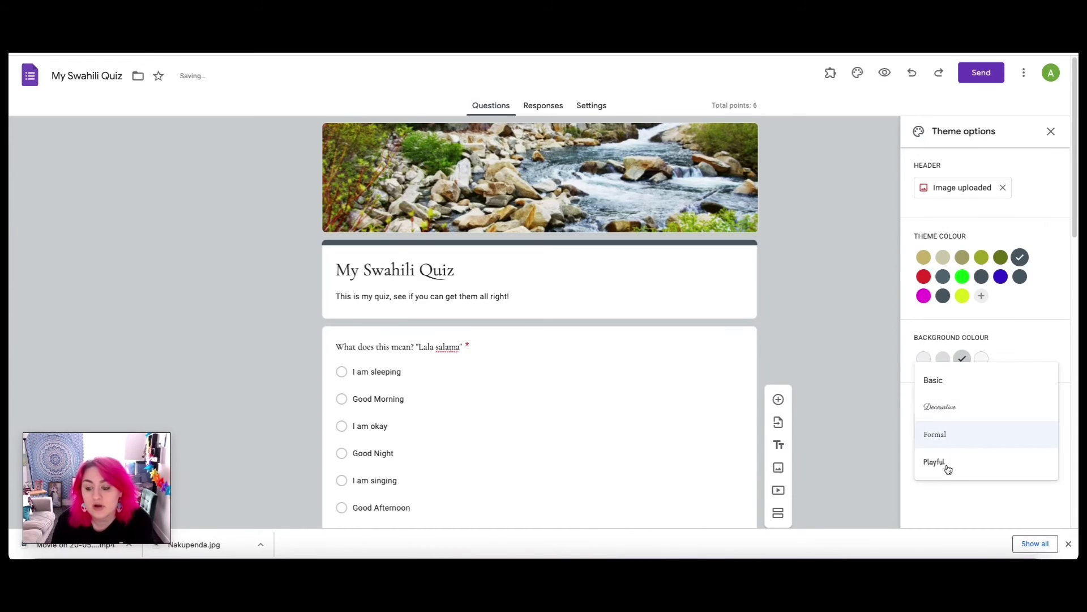
pyautogui.click(946, 462)
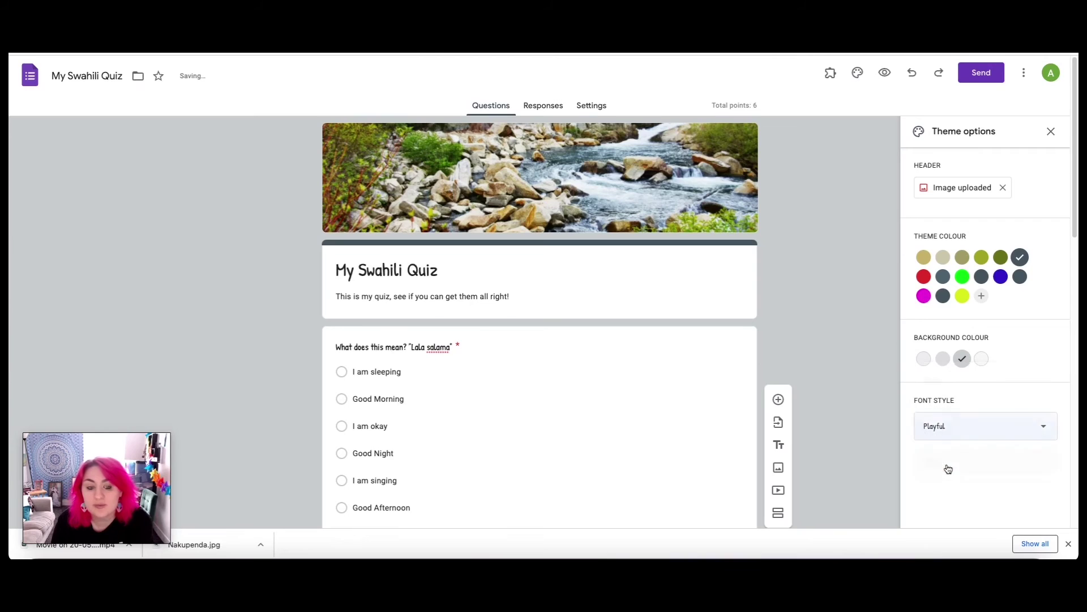
# Set the form's font style to Formal and close the theme options.
pyautogui.click(958, 435)
pyautogui.click(949, 402)
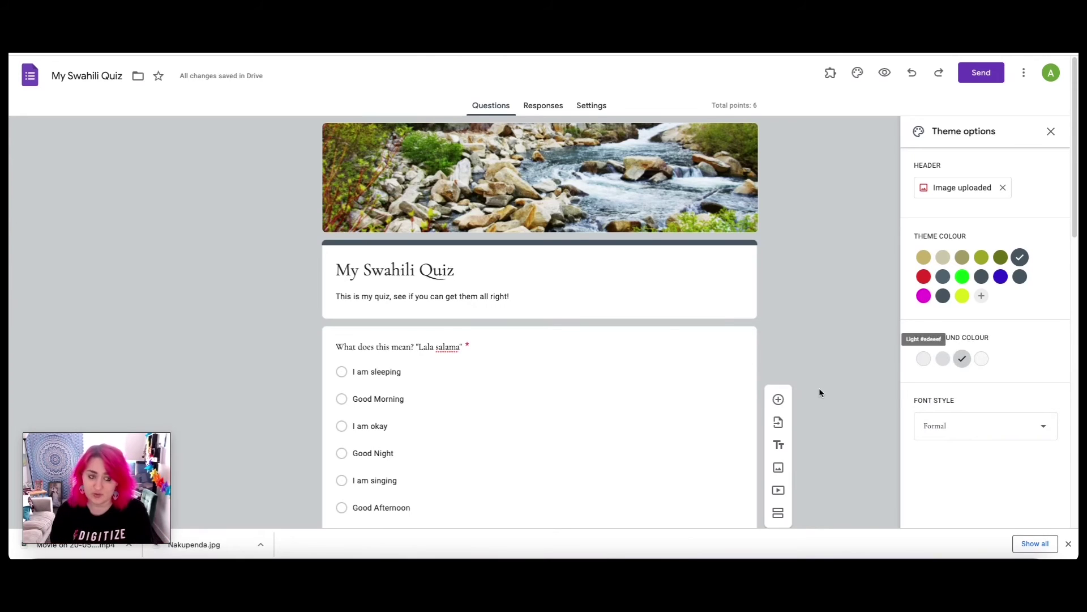
pyautogui.click(1050, 131)
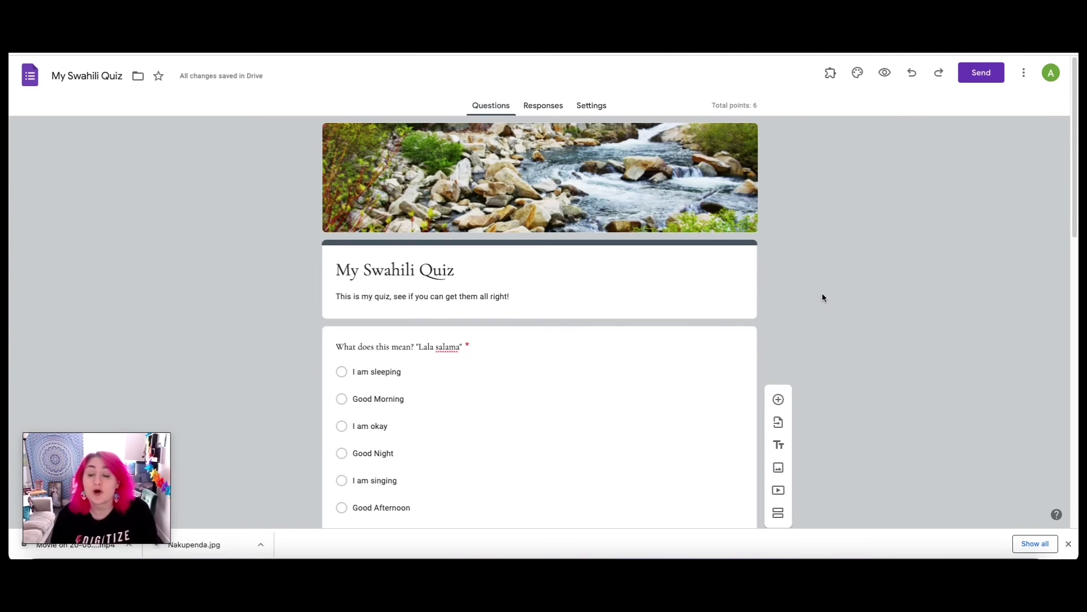
# Preview the quiz and answer "Good Night" to the Lala salama question and "I love you" to the Nakupenda image question.
pyautogui.click(885, 78)
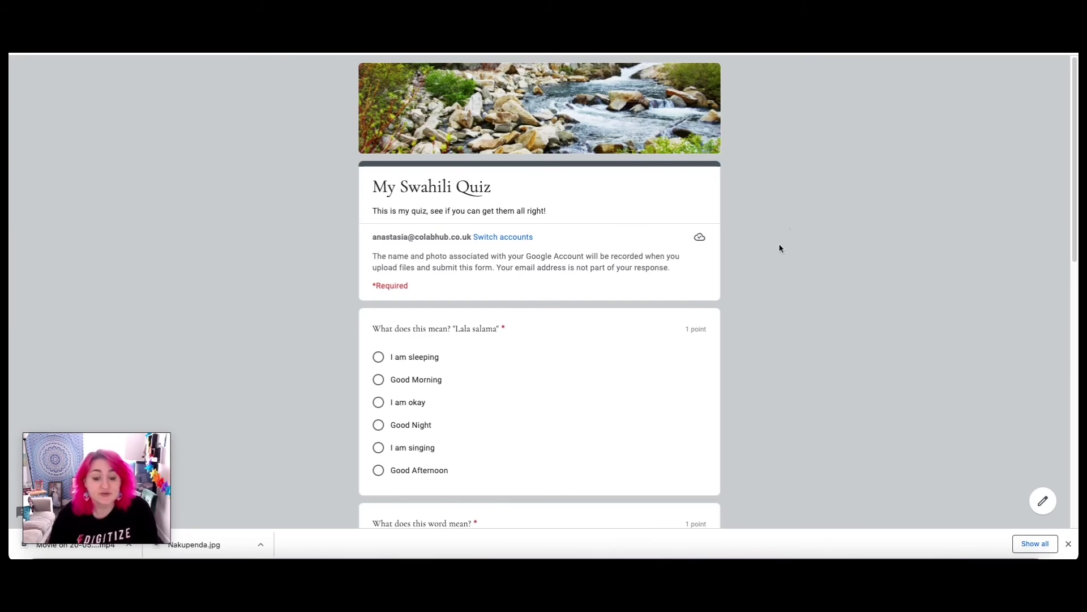
pyautogui.scroll(-2, 771, 266)
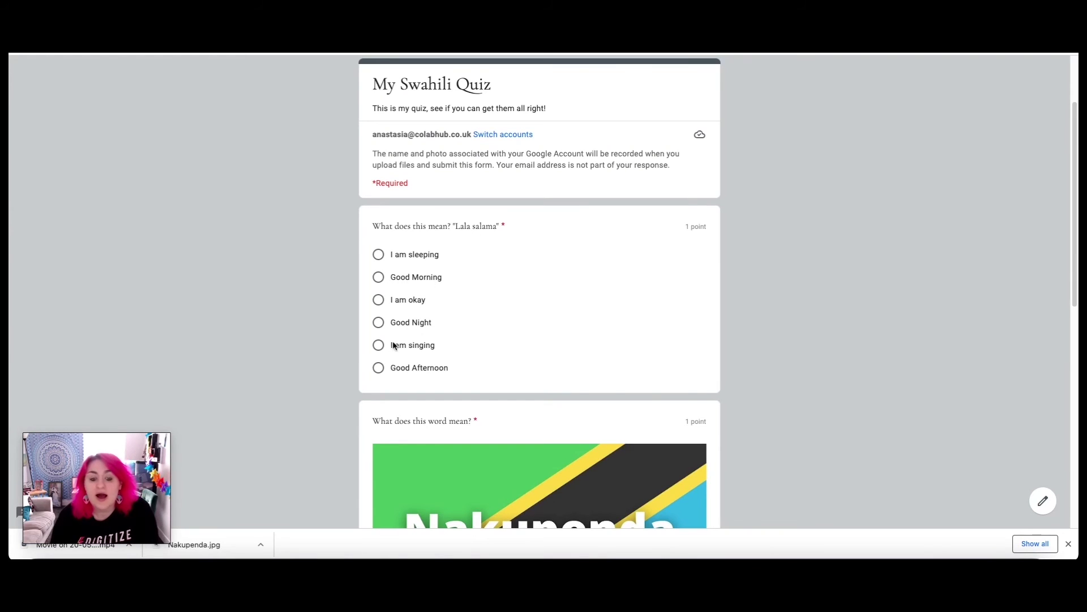
pyautogui.click(378, 323)
pyautogui.scroll(-7, 559, 298)
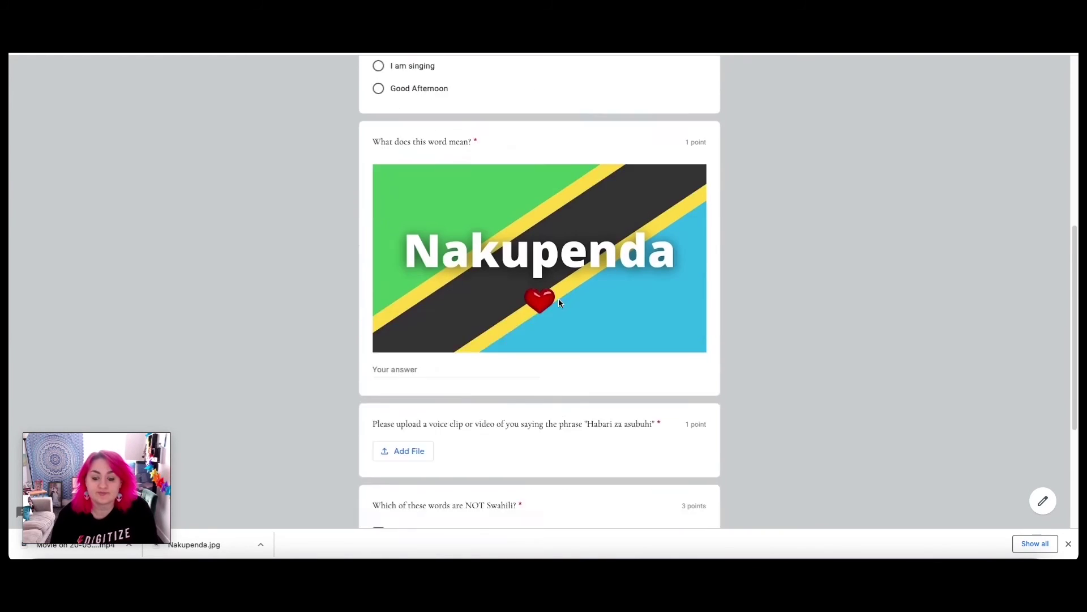
pyautogui.click(444, 252)
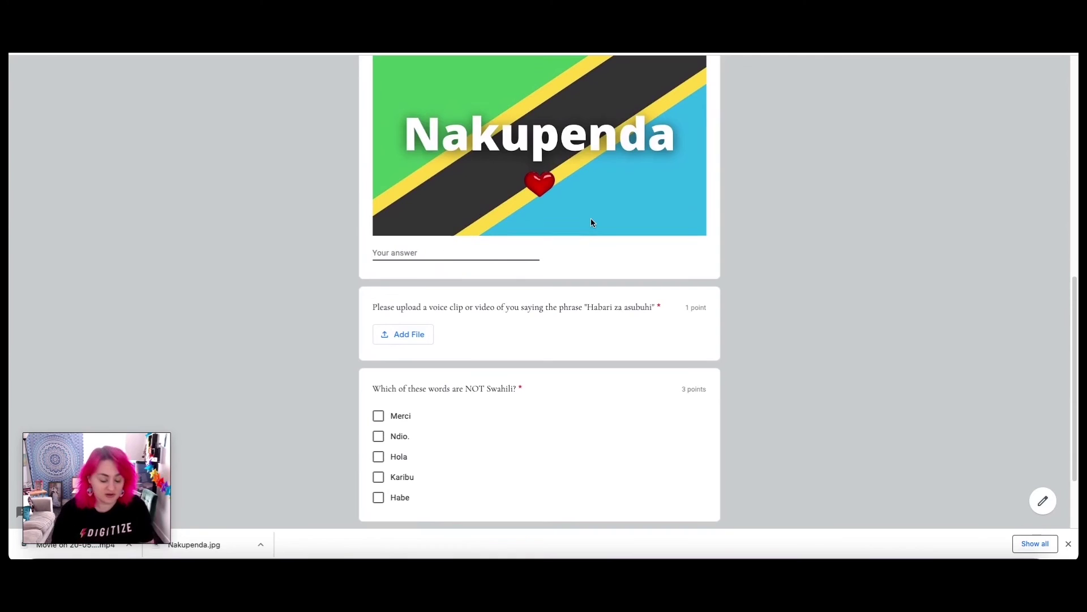
pyautogui.write('I love you')
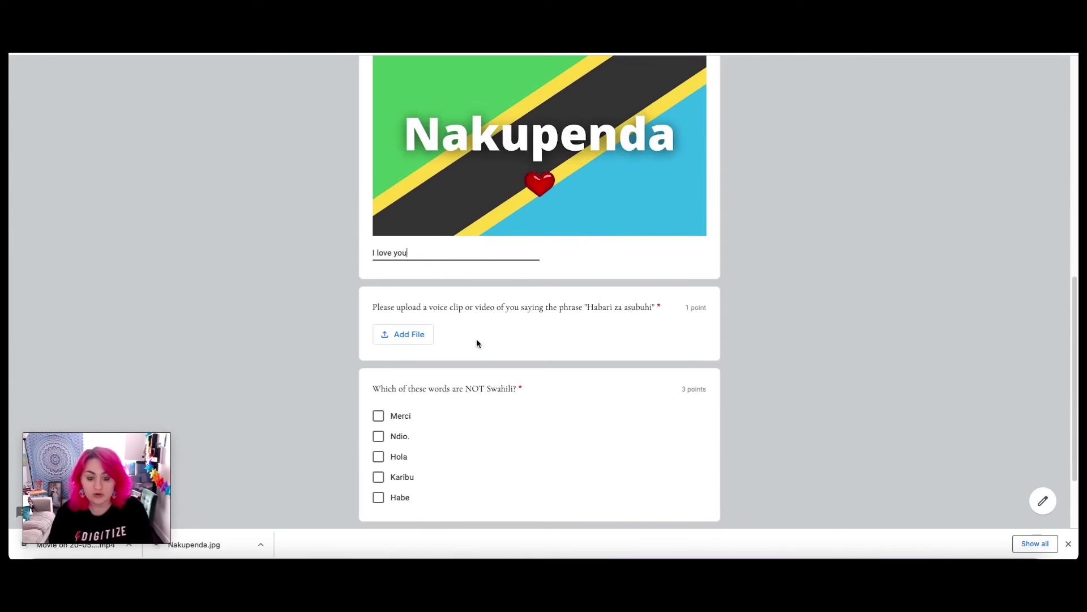
# Attach the first "Movie on 20-05-2..." video from My Drive to the "Habari za asubuhi" upload question.
pyautogui.scroll(-1, 470, 335)
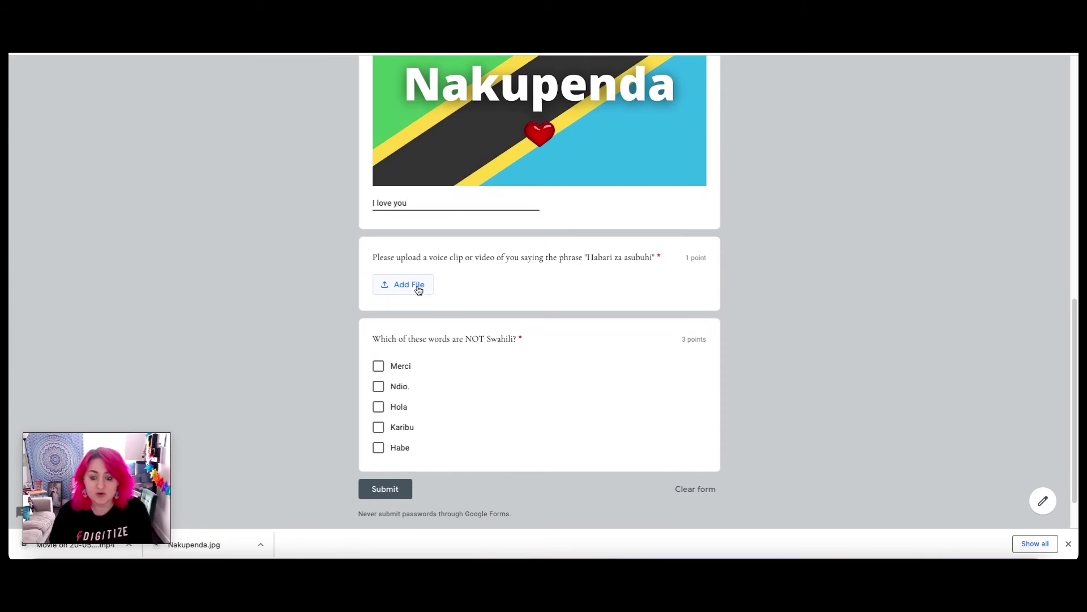
pyautogui.click(412, 290)
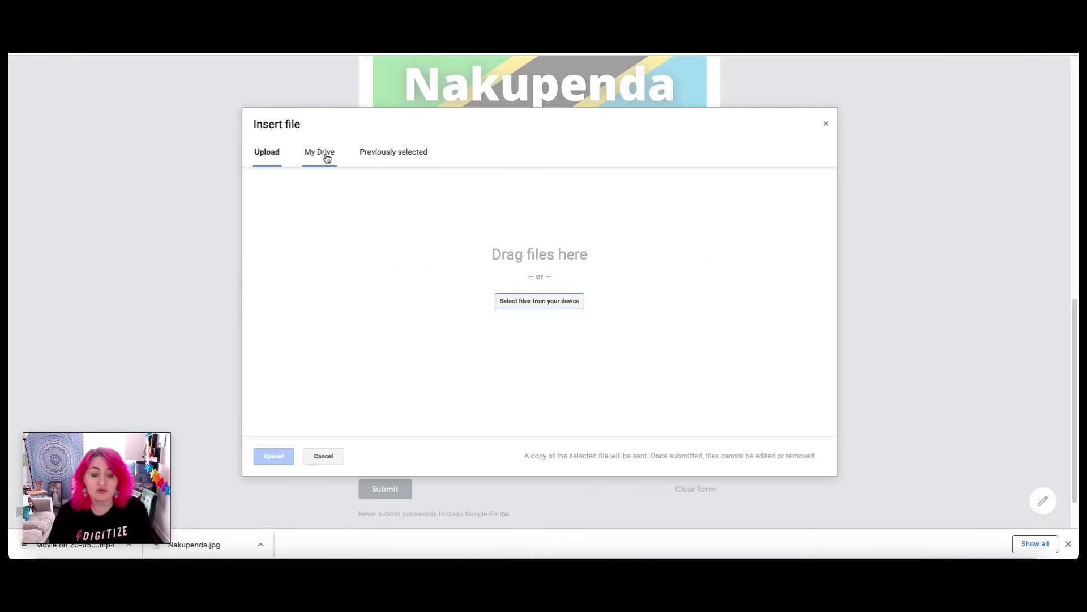
pyautogui.click(325, 154)
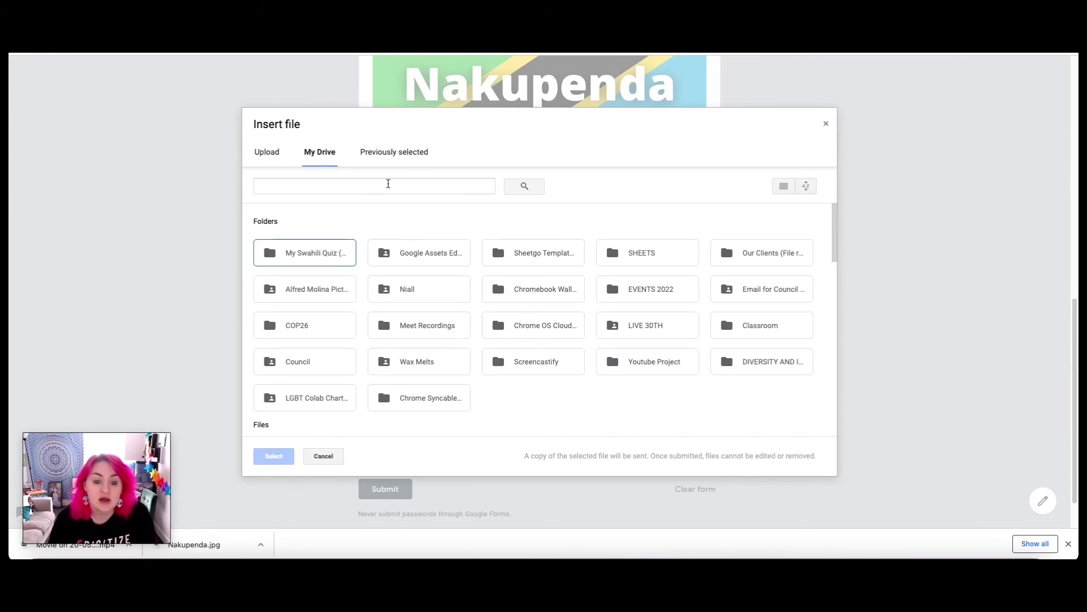
pyautogui.scroll(-3, 514, 244)
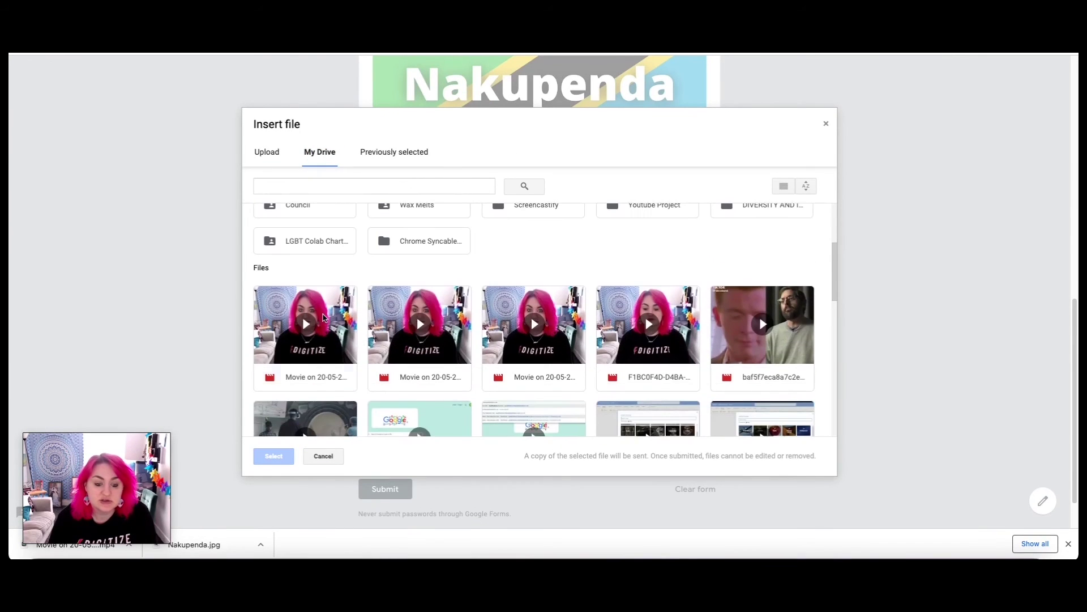
pyautogui.click(324, 318)
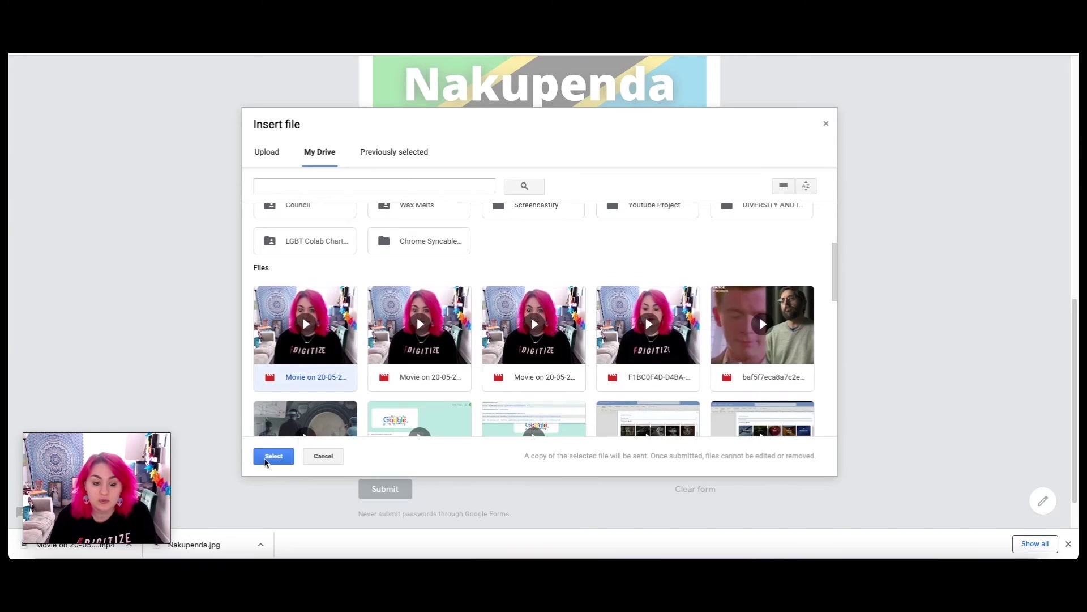
pyautogui.click(278, 458)
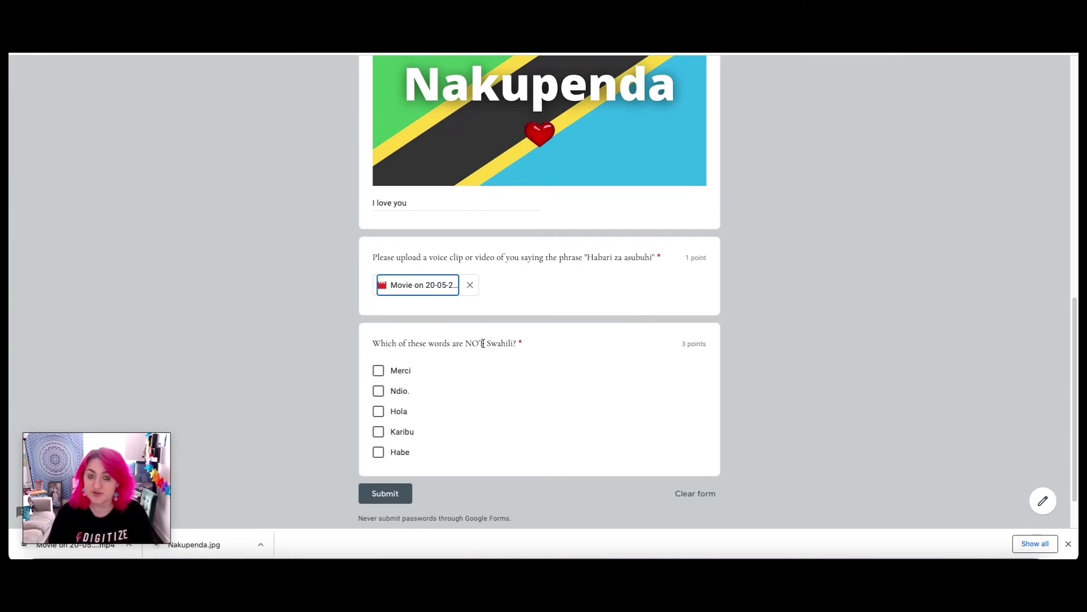
# Mark Merci, Hola and Habe as the words that are not Swahili and submit the quiz response.
pyautogui.click(379, 372)
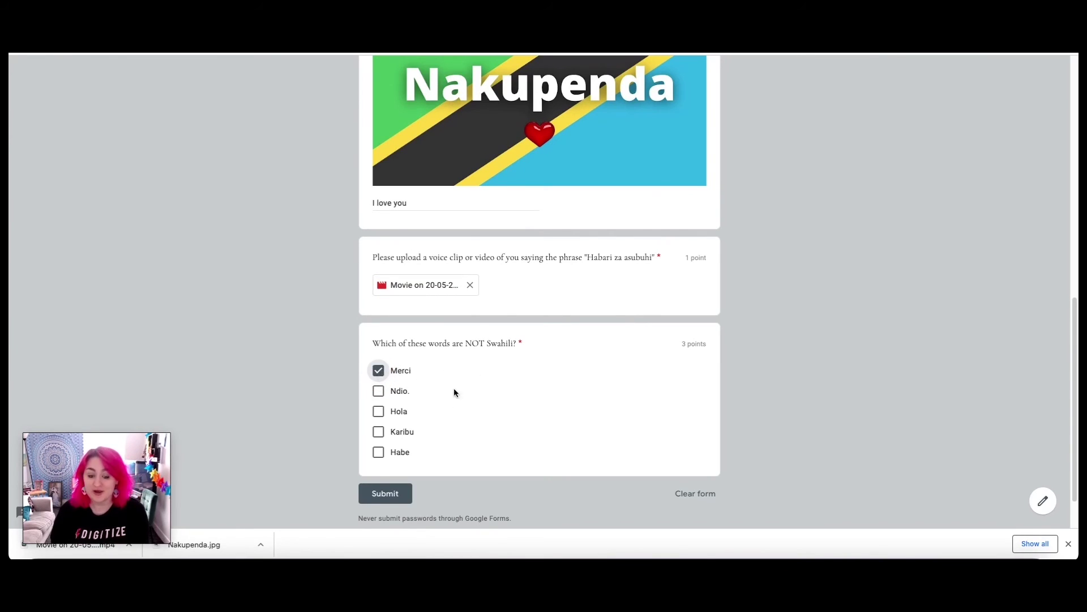
pyautogui.click(378, 411)
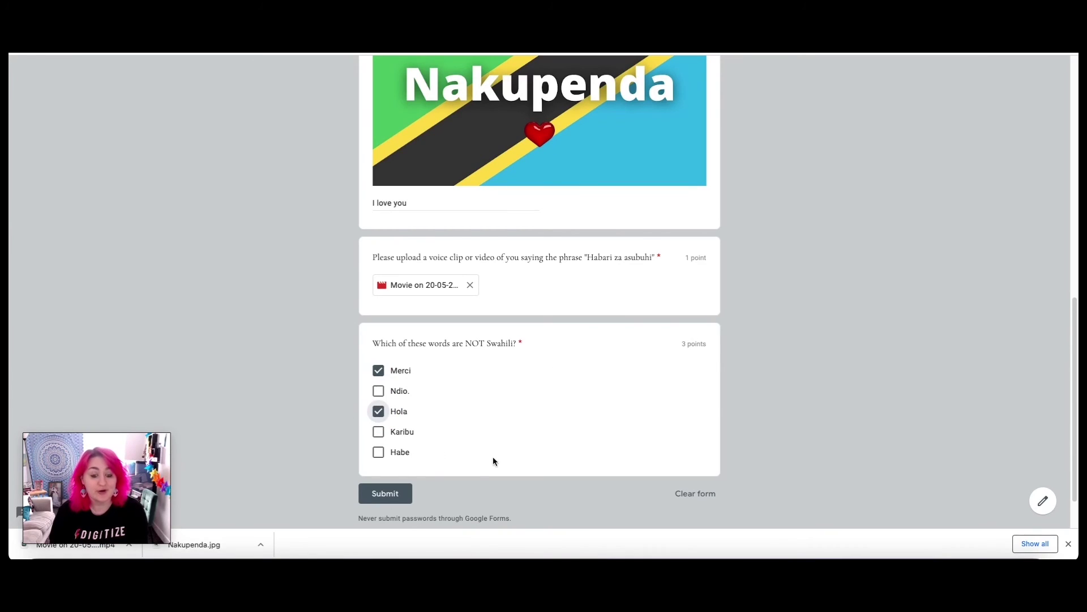
pyautogui.click(378, 452)
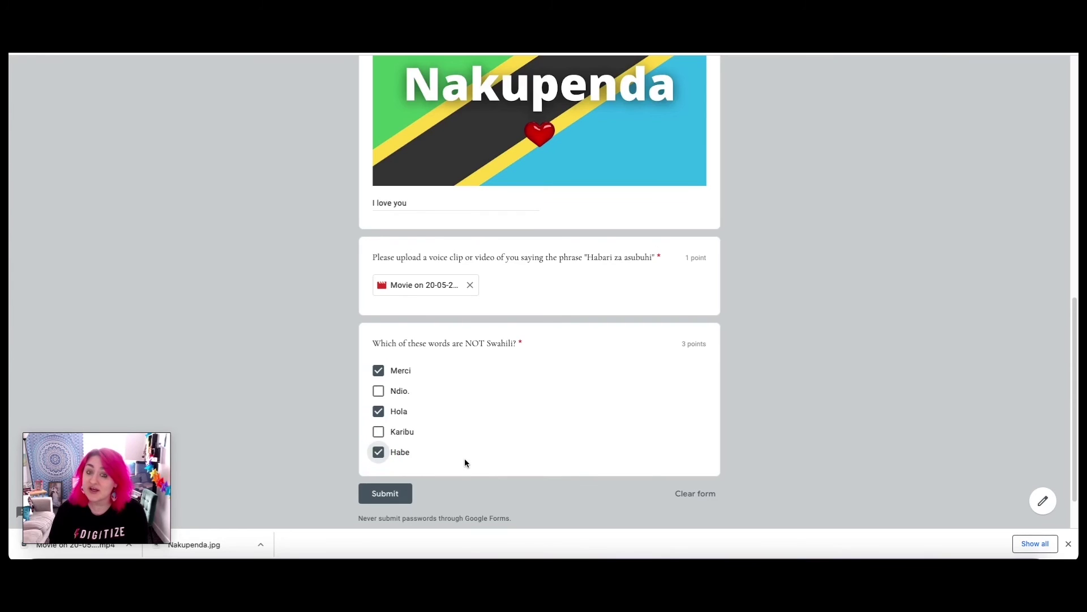
pyautogui.click(394, 496)
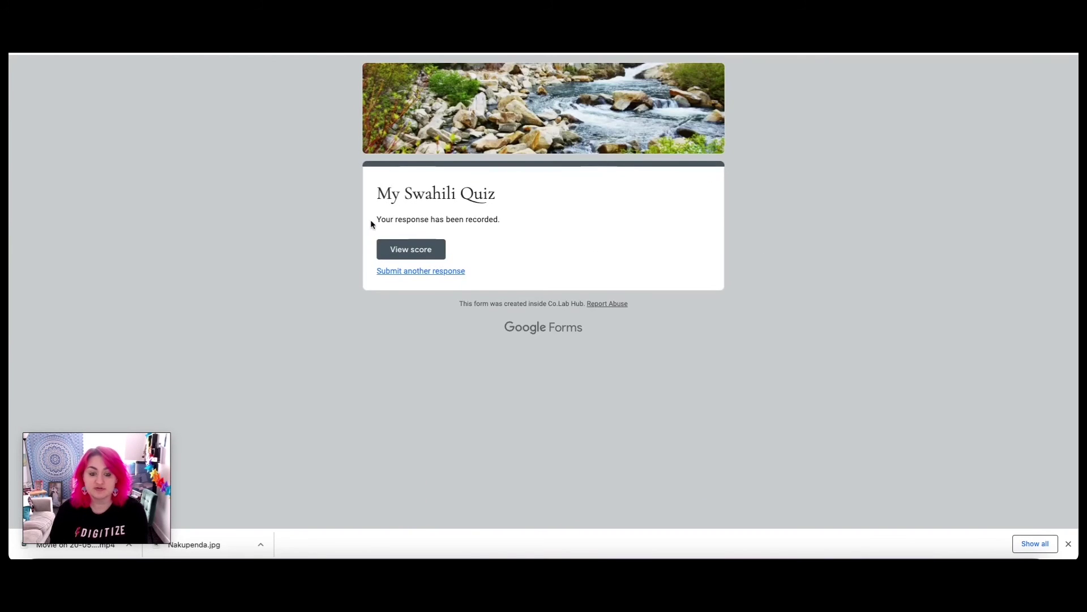
# View the submitted quiz's score, review the marking of each question, and close the preview to return to the form editor.
pyautogui.click(429, 247)
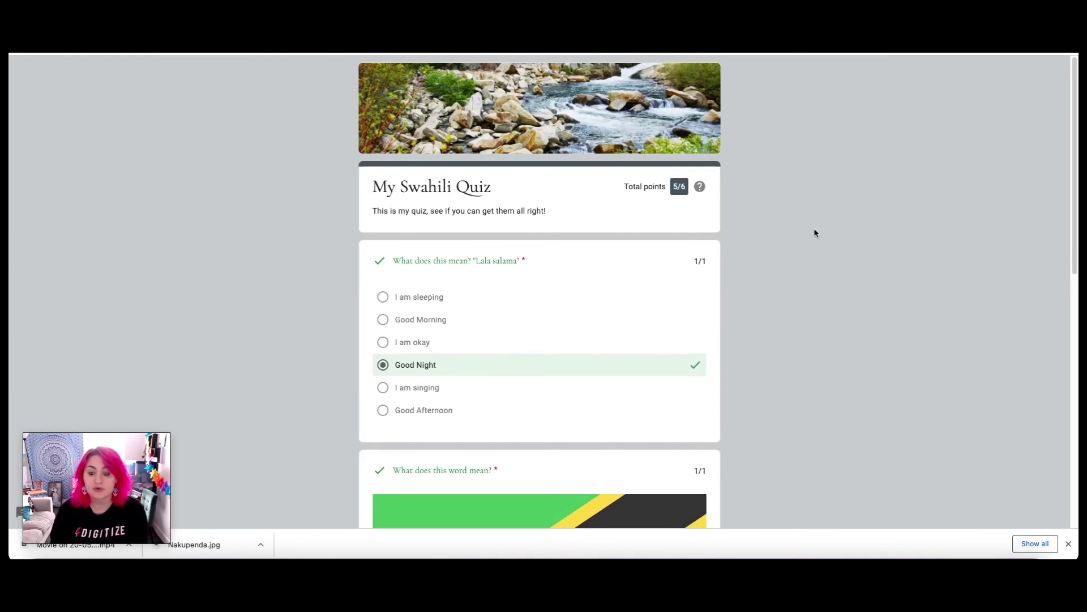
pyautogui.scroll(-7, 820, 259)
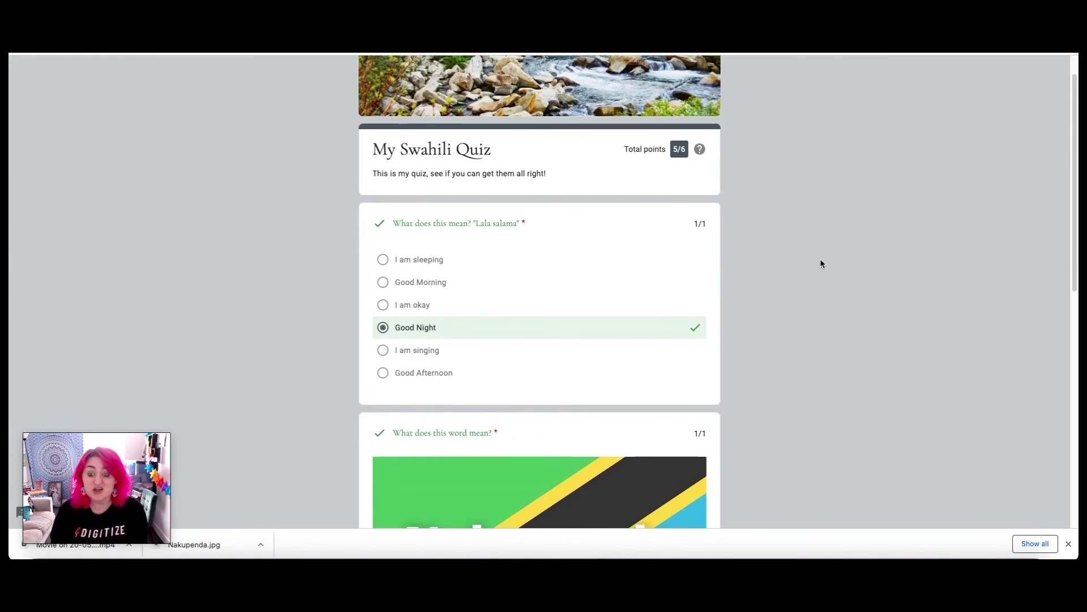
pyautogui.scroll(-2, 821, 264)
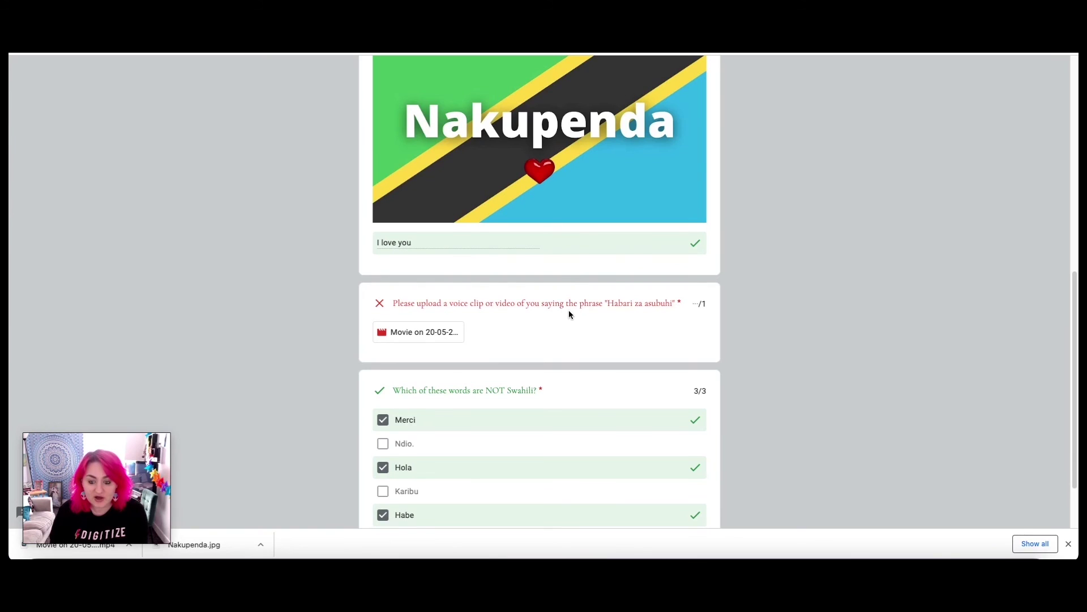
pyautogui.scroll(-3, 569, 310)
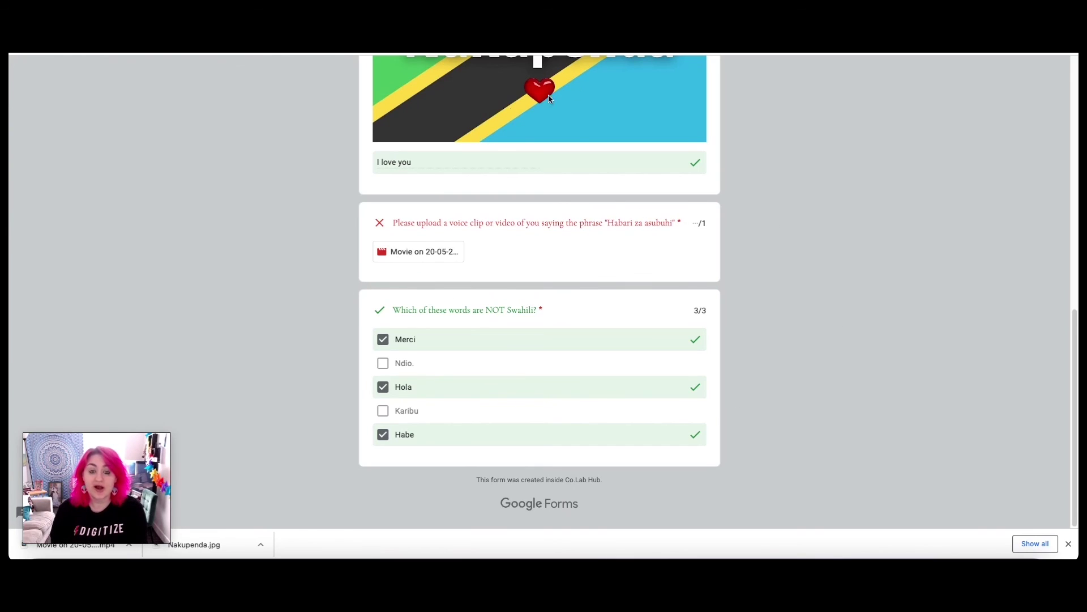
pyautogui.hotkey('ctrl', 'w')
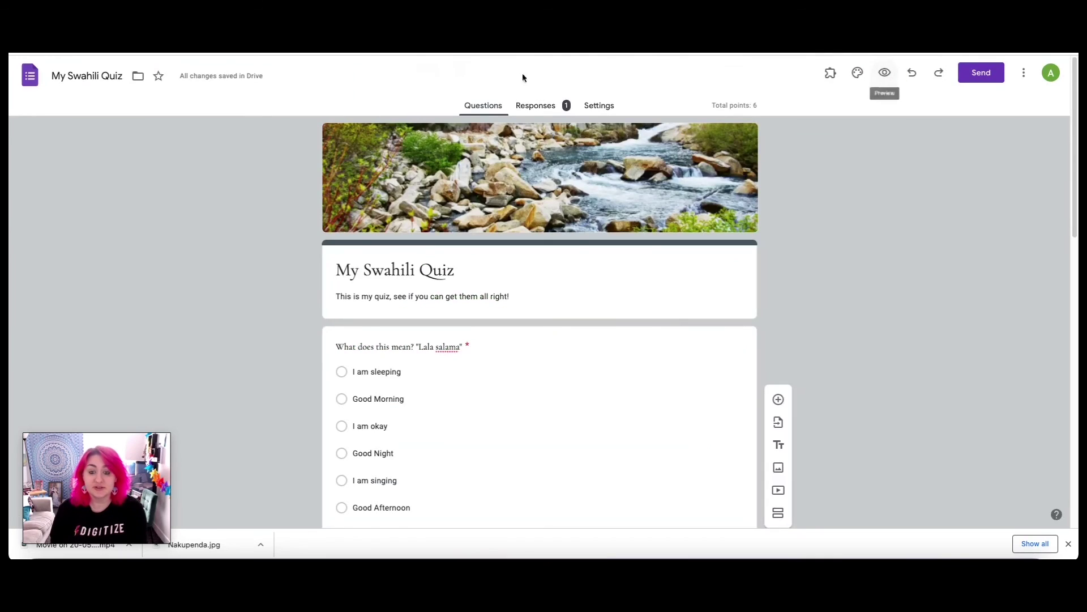
# Open the quiz's responses and examine the summary insights and points distribution.
pyautogui.click(542, 112)
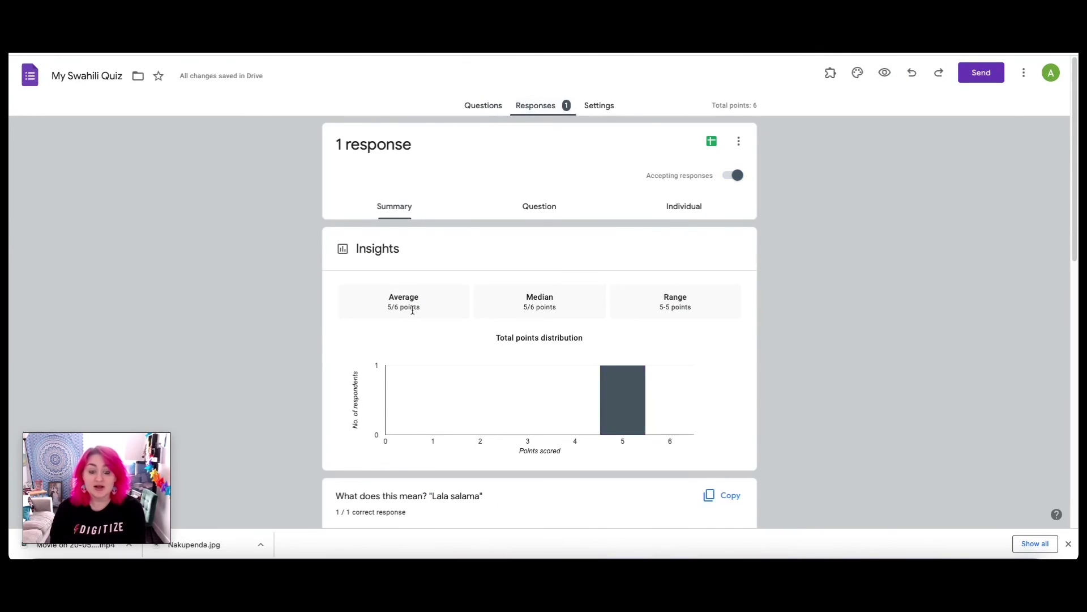
pyautogui.scroll(-3, 769, 288)
pyautogui.scroll(3, 768, 283)
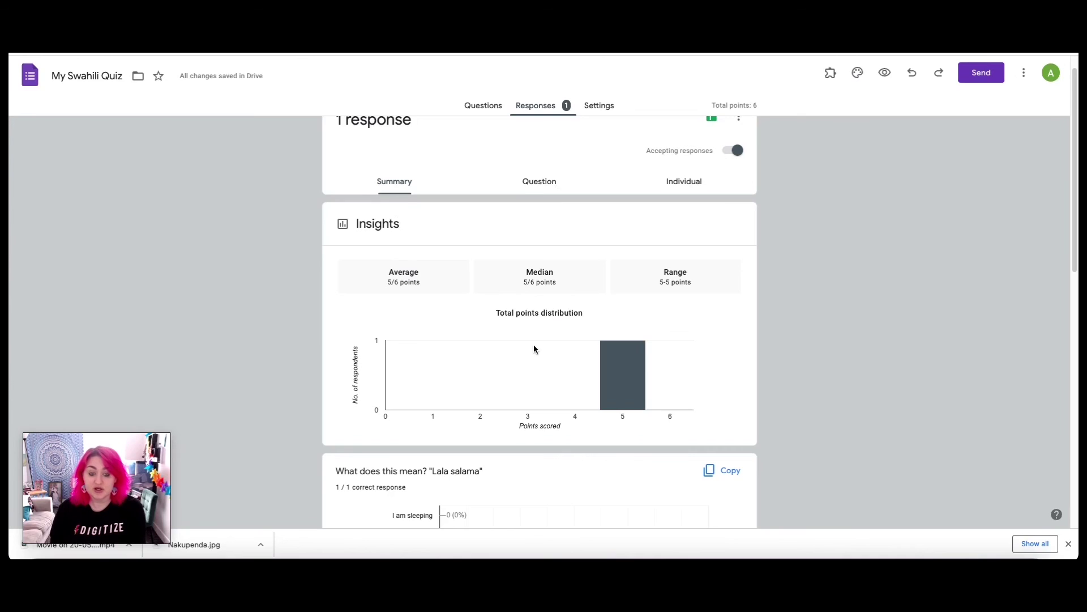
# Examine the summary of answers for each quiz question, from "Lala salama" to the words that are not Swahili.
pyautogui.scroll(-7, 534, 349)
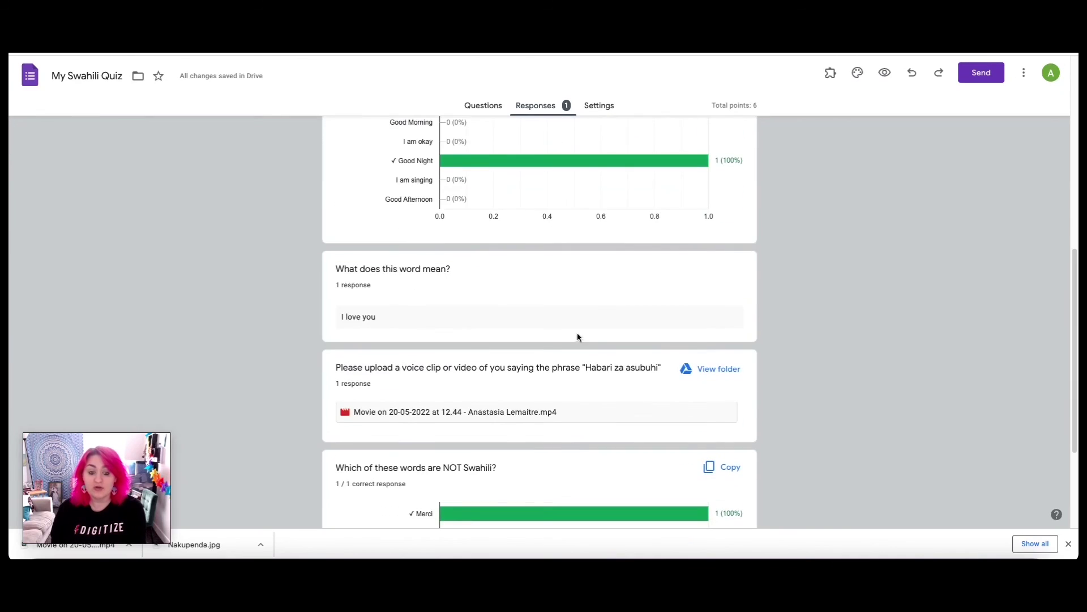
pyautogui.scroll(3, 434, 274)
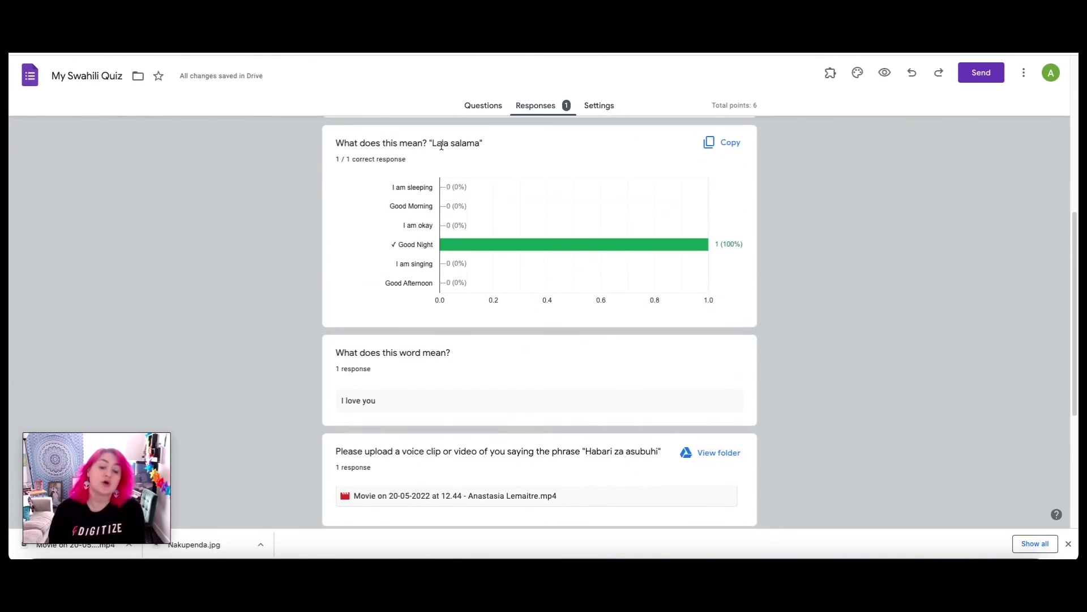
pyautogui.scroll(-4, 668, 382)
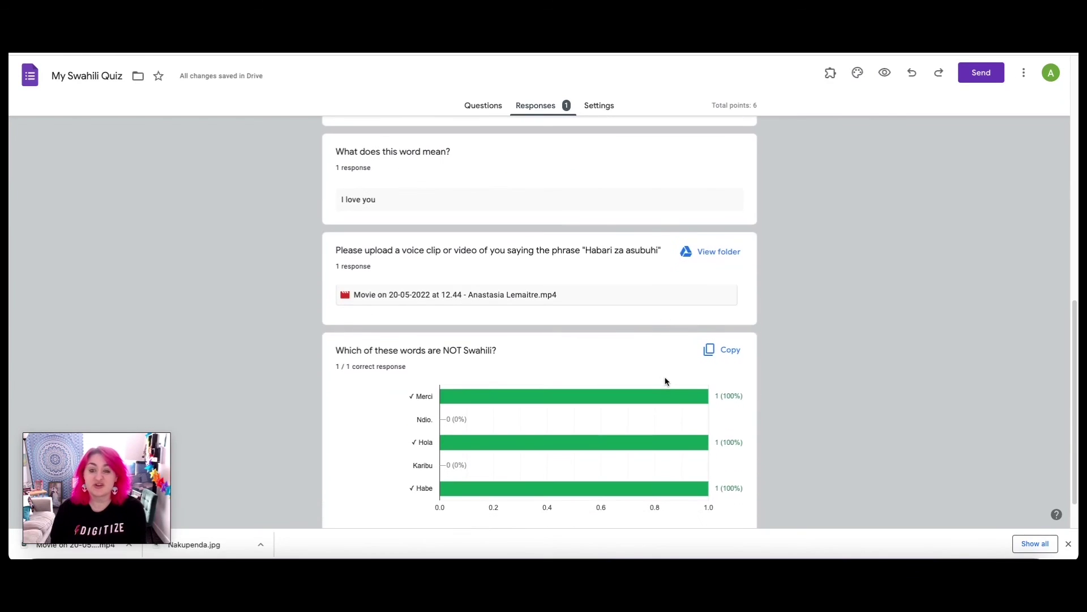
pyautogui.scroll(-1, 666, 382)
pyautogui.scroll(12, 558, 251)
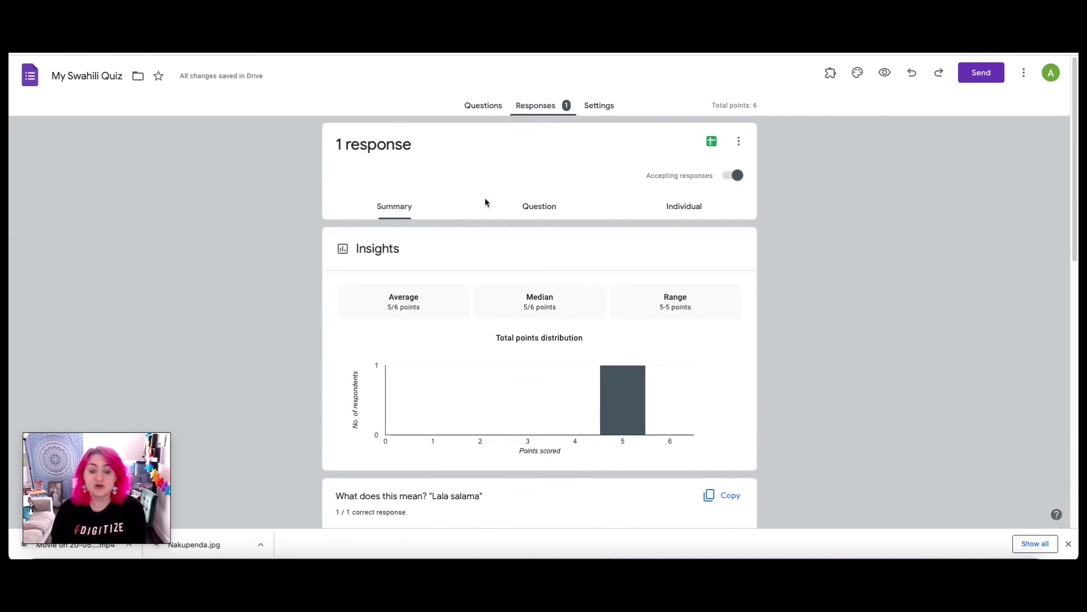
# Review the responses by question, advancing to the second question, and examine the individual response with its marking.
pyautogui.click(524, 206)
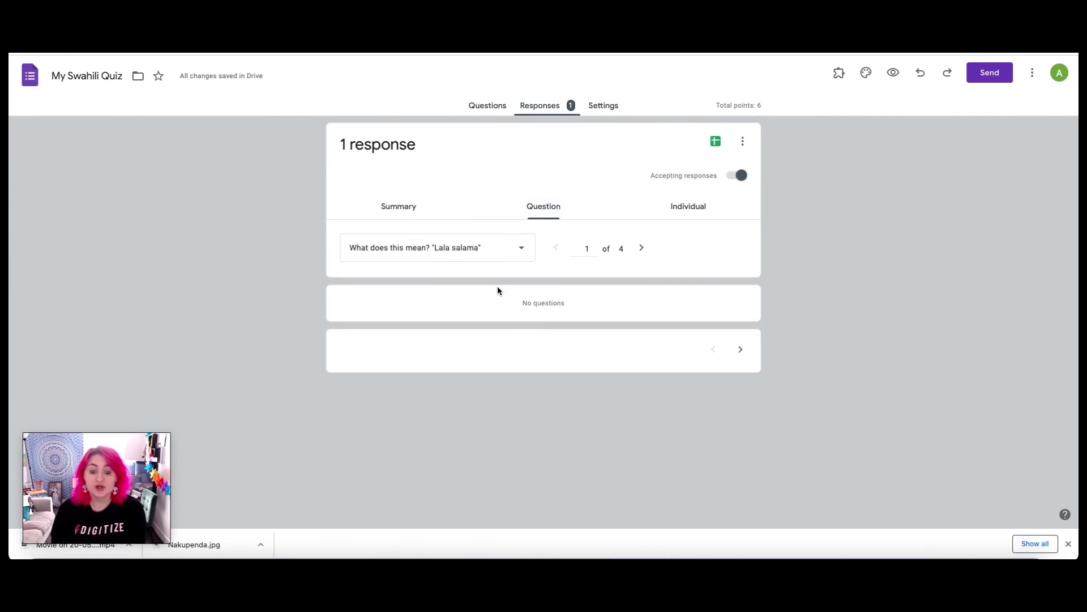
pyautogui.click(641, 249)
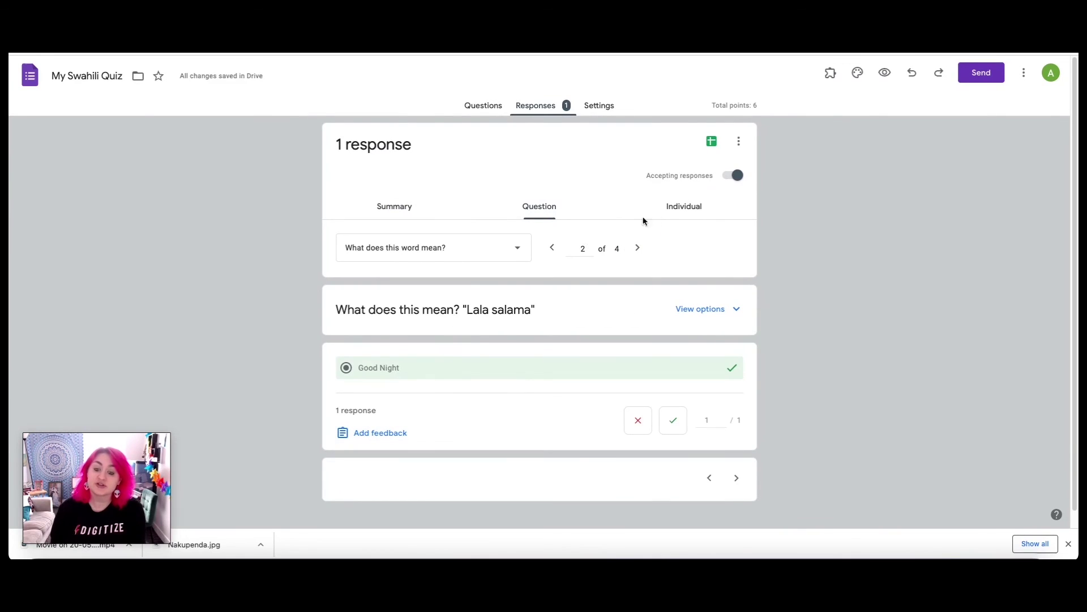
pyautogui.click(666, 213)
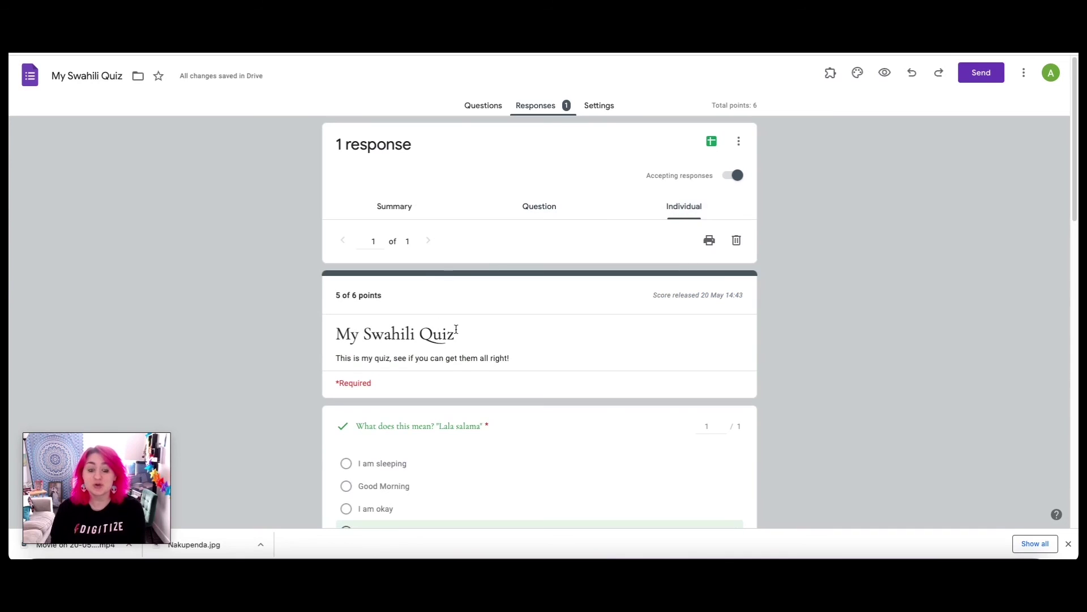
pyautogui.scroll(-2, 569, 289)
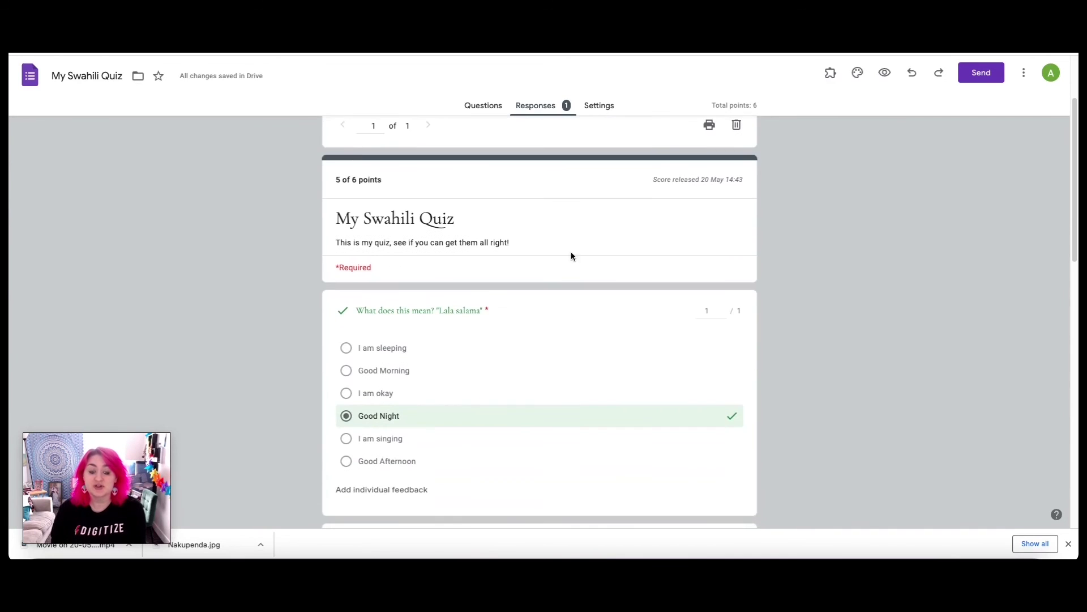
pyautogui.scroll(-12, 422, 412)
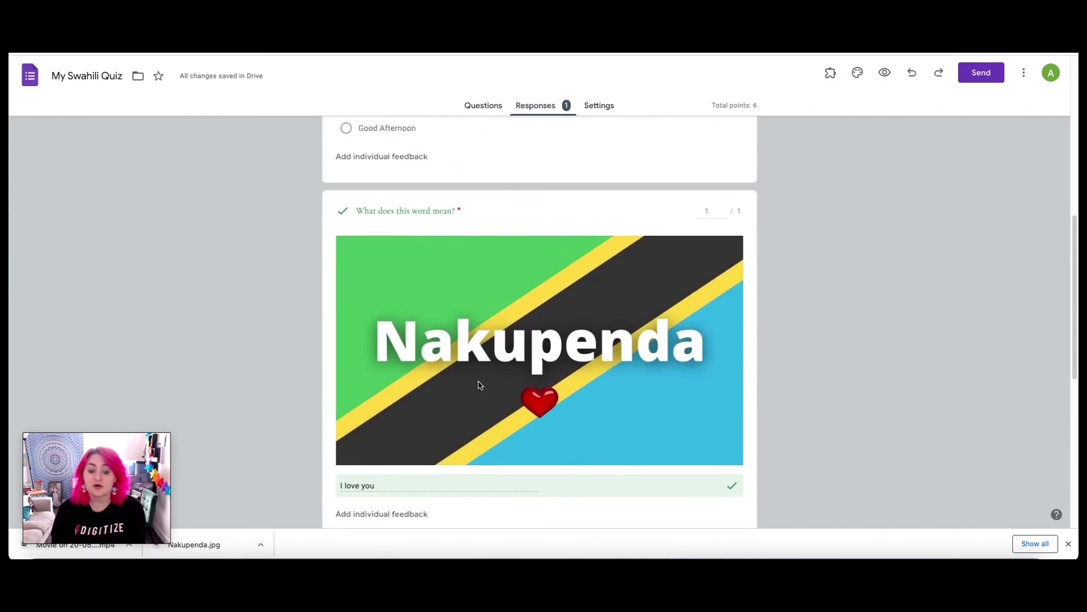
pyautogui.scroll(15, 513, 332)
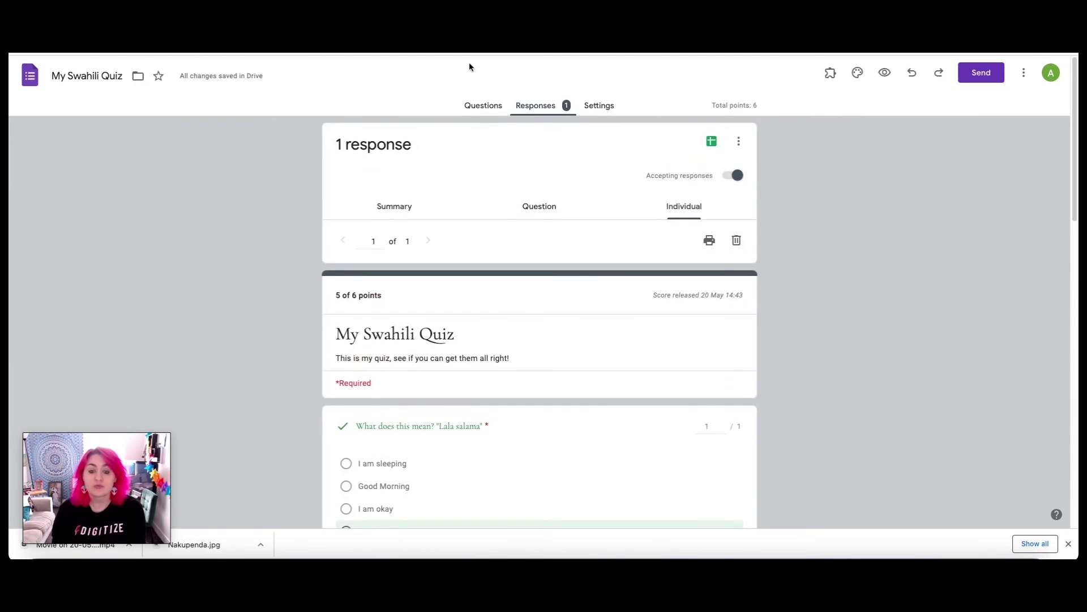
# Return to the quiz's questions and delete the "Habari za asubuhi" file upload question.
pyautogui.click(482, 106)
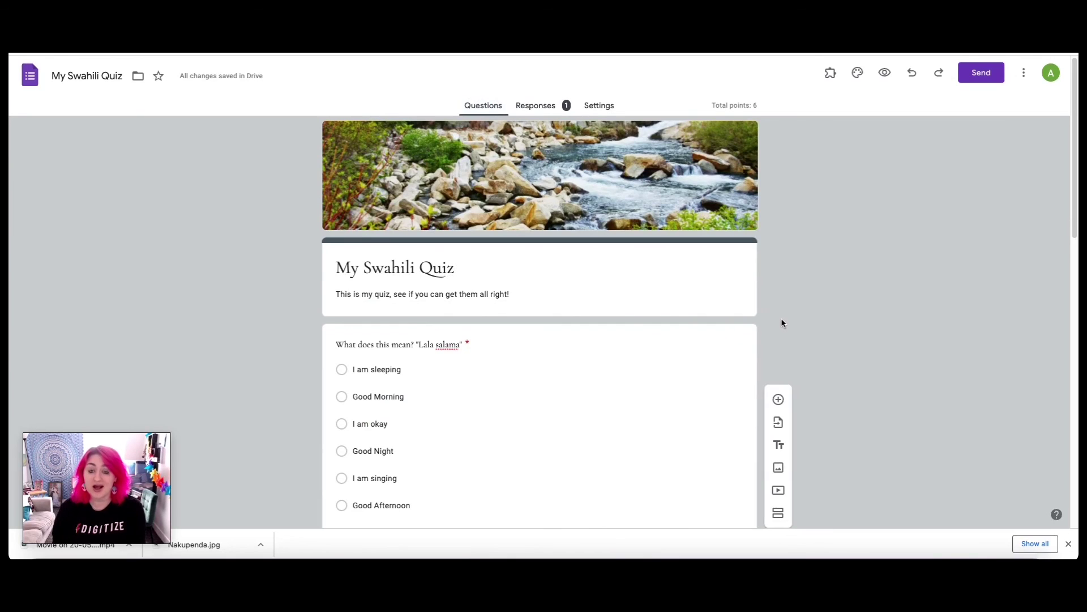
pyautogui.scroll(-1, 477, 360)
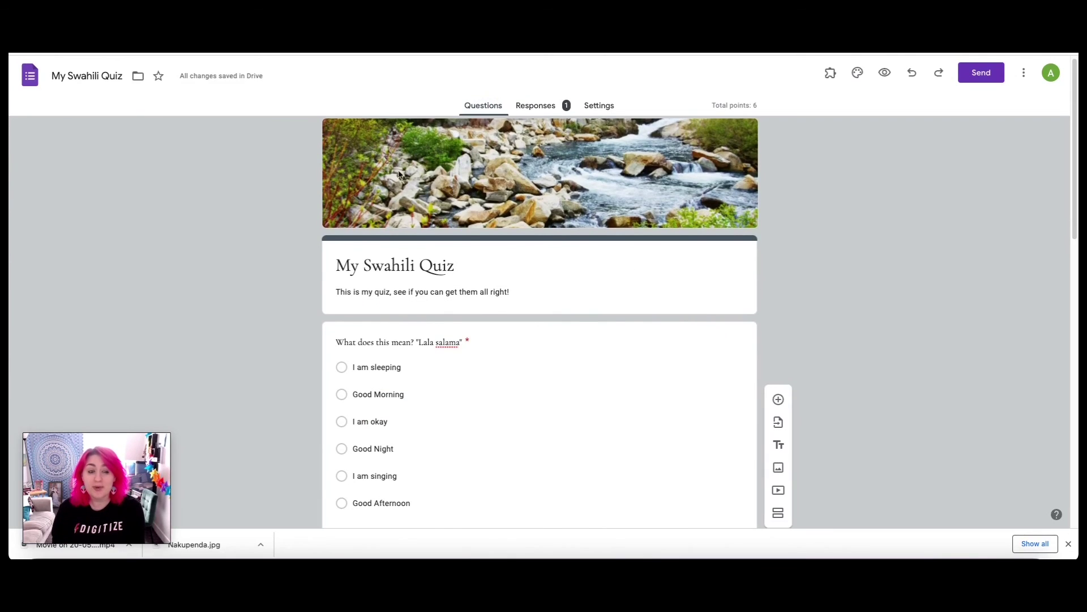
pyautogui.scroll(-15, 528, 277)
pyautogui.click(527, 281)
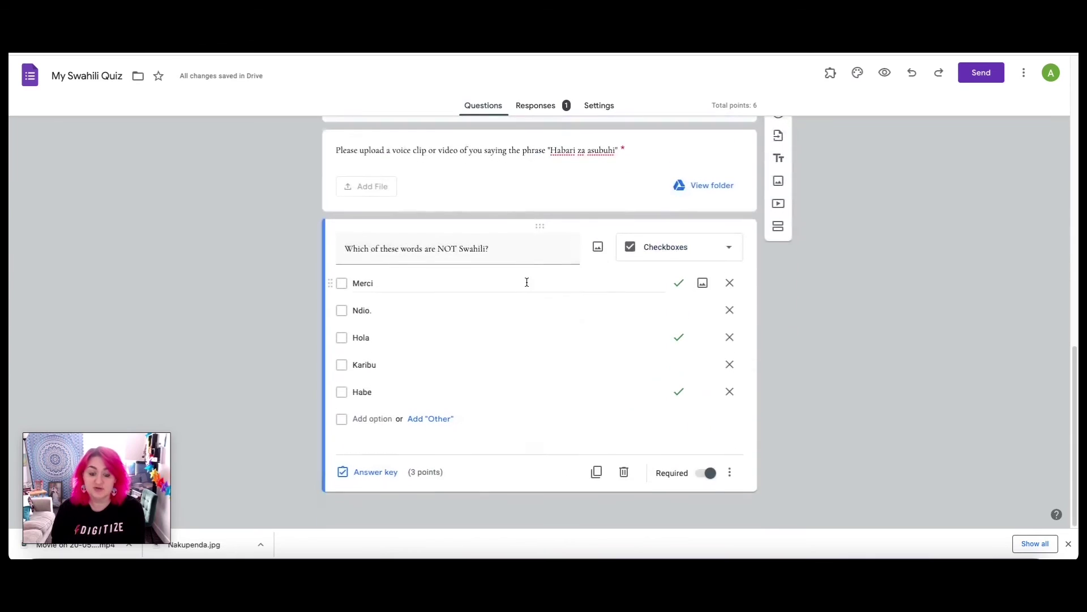
pyautogui.click(599, 188)
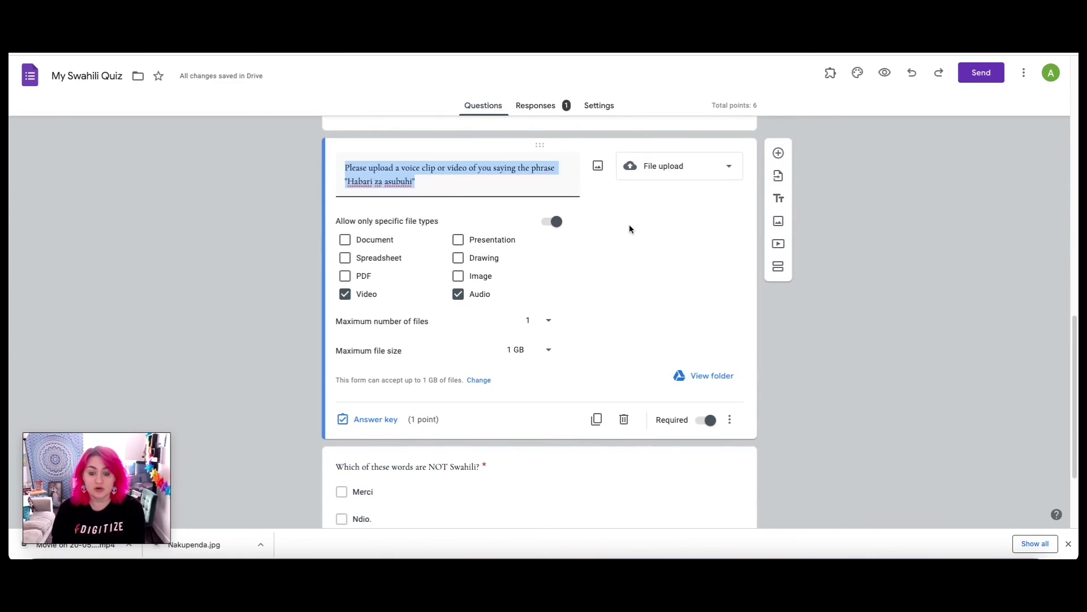
pyautogui.click(624, 420)
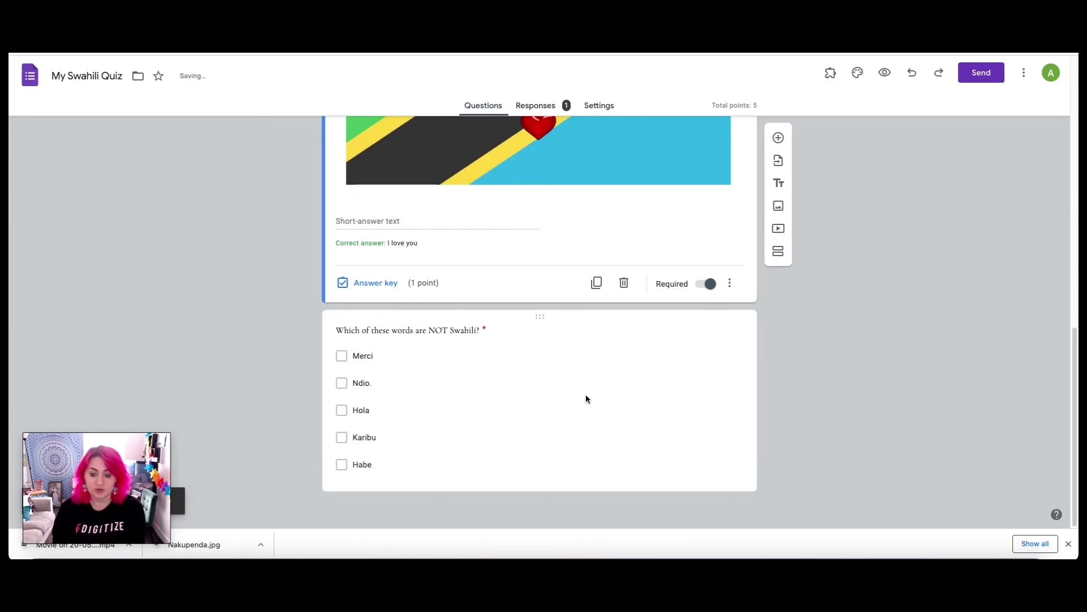
pyautogui.scroll(5, 587, 392)
pyautogui.scroll(2, 587, 395)
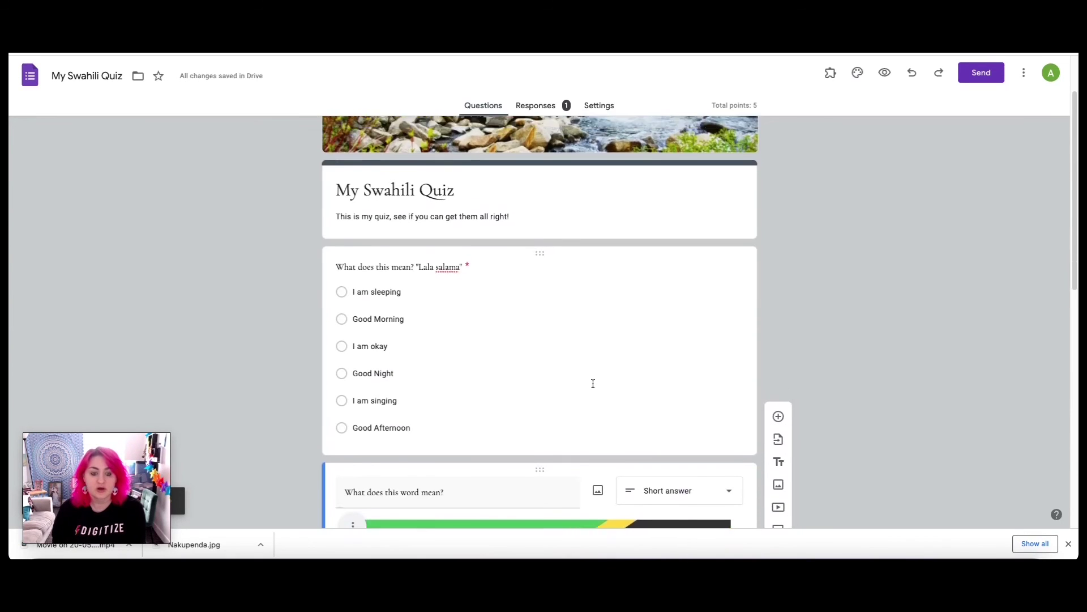